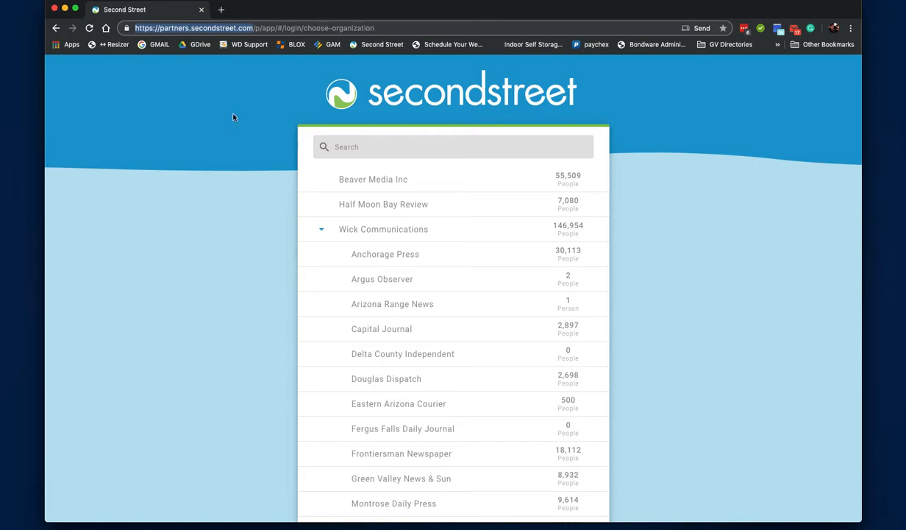
left_click_drag(253, 28, 369, 53)
key("BackSpace")
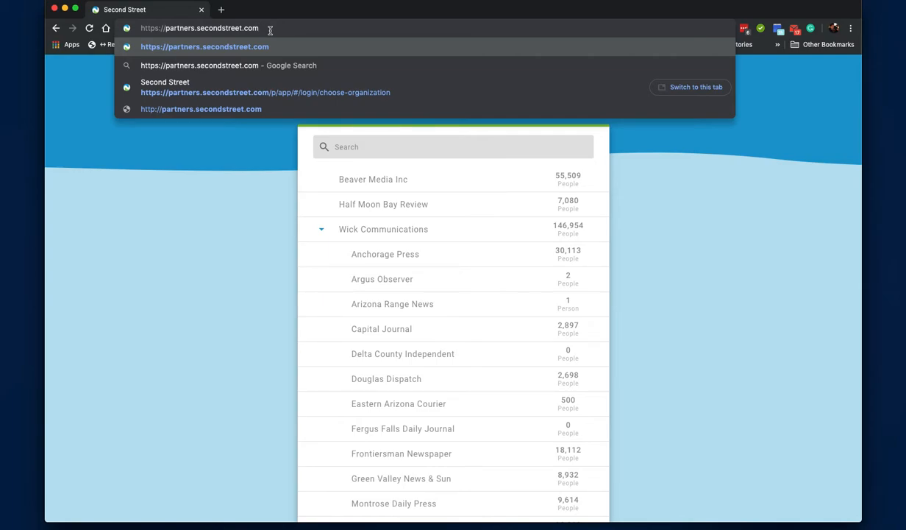
key("Return")
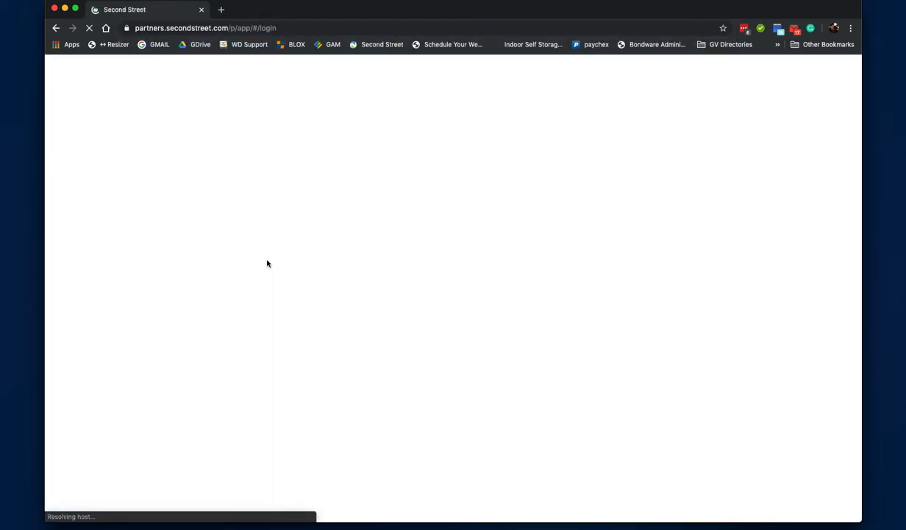
- Look through the list of organizations under Wick Communications and the number of people in each
scroll(284, 275, "down", 2)
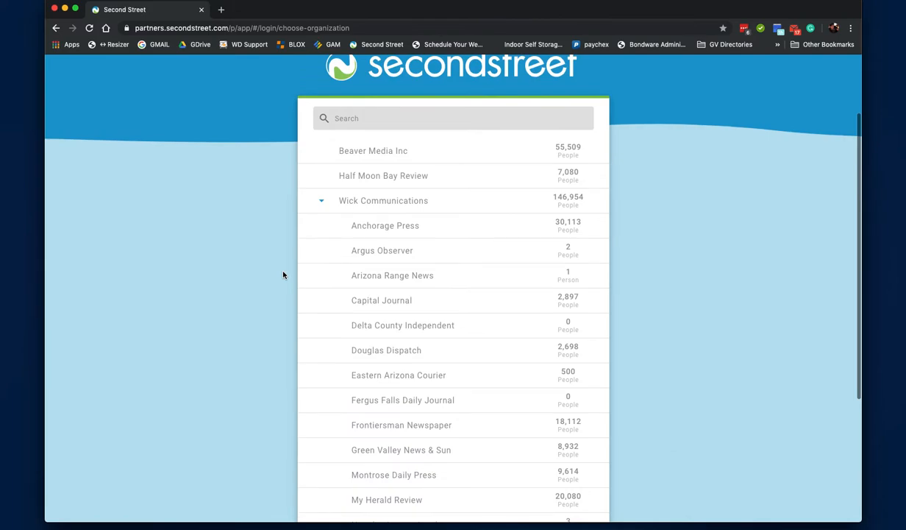
scroll(283, 274, "down", 5)
scroll(283, 275, "up", 8)
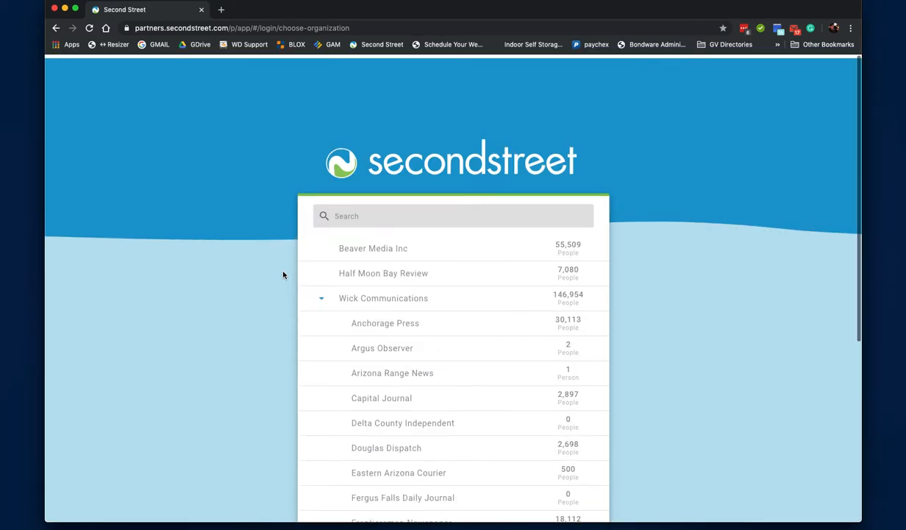
scroll(579, 340, "down", 4)
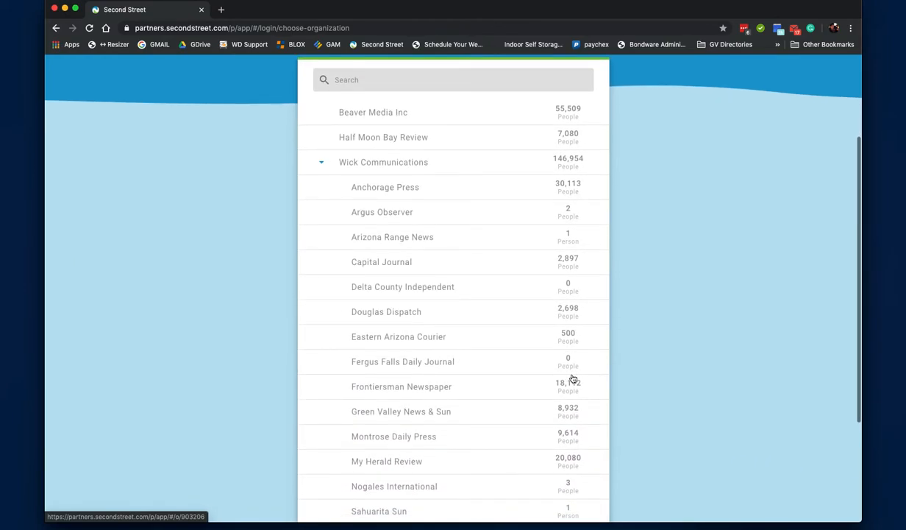
scroll(573, 379, "down", 2)
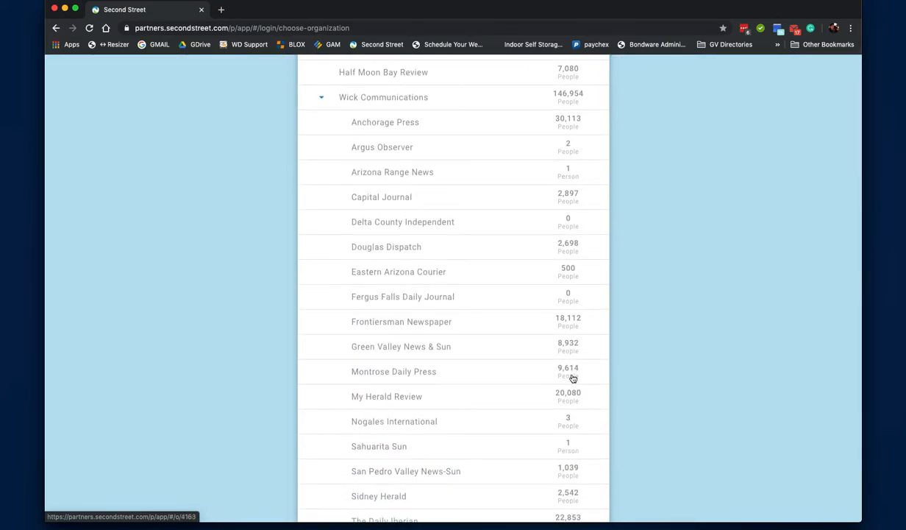
scroll(573, 379, "down", 2)
scroll(573, 379, "down", 1)
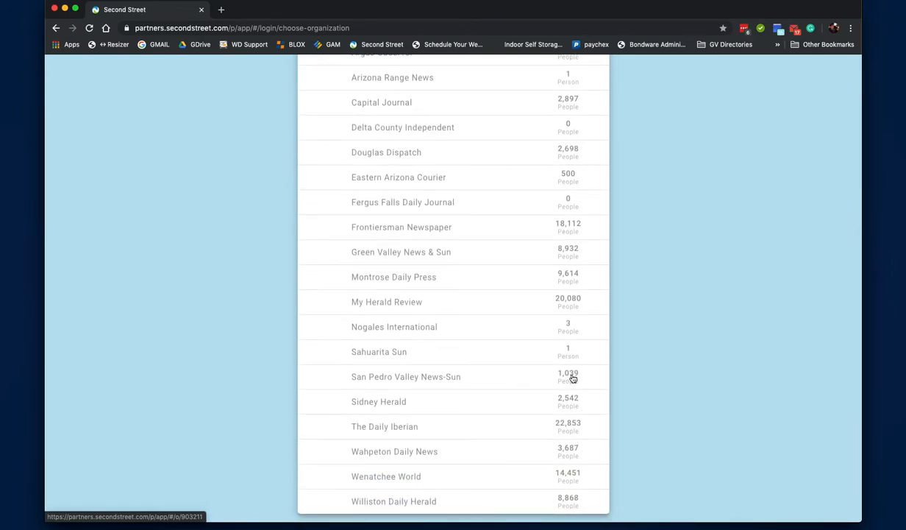
scroll(573, 379, "up", 2)
scroll(573, 379, "up", 3)
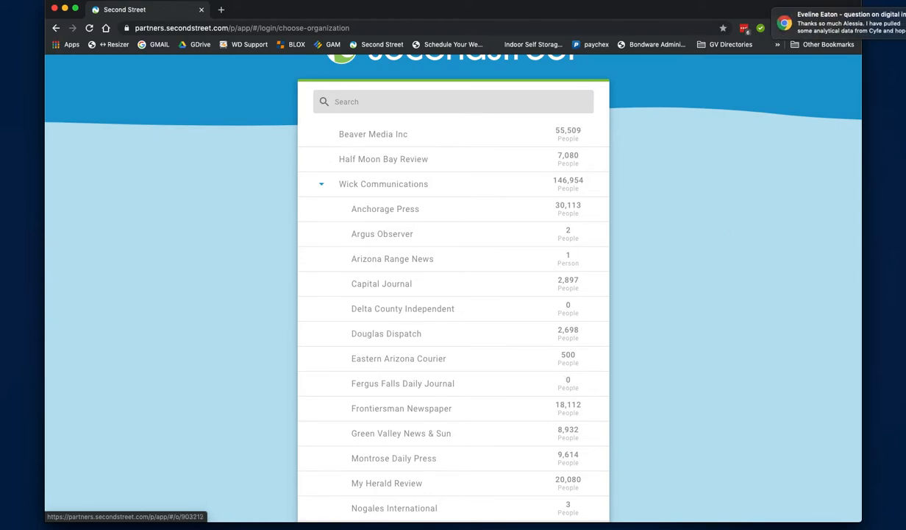
scroll(563, 337, "up", 1)
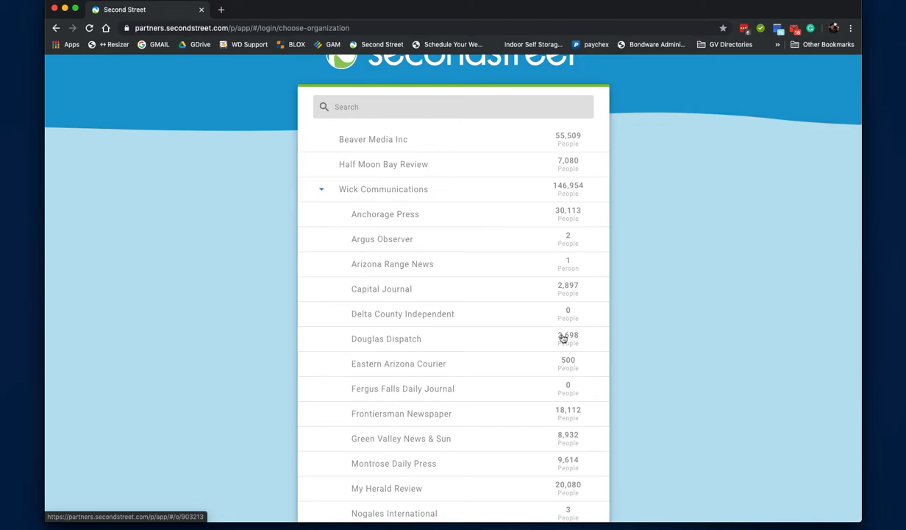
scroll(571, 346, "up", 2)
scroll(572, 347, "down", 4)
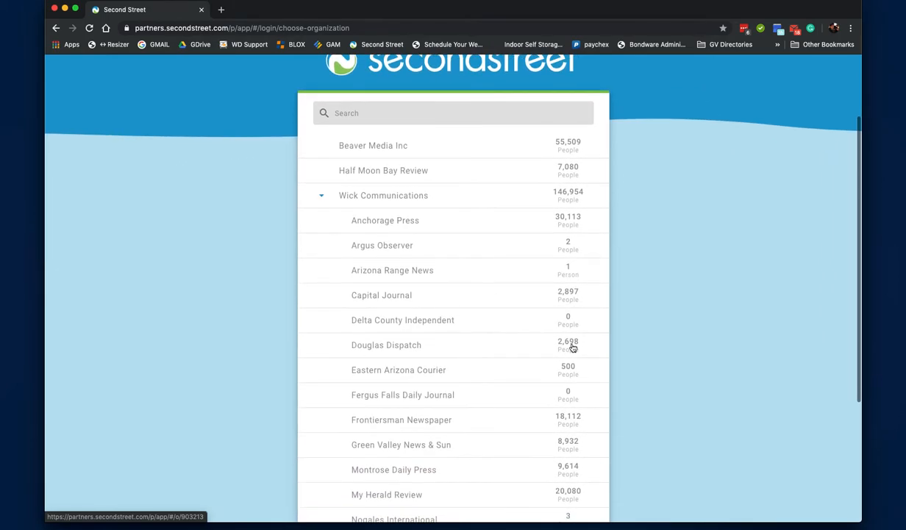
scroll(573, 347, "down", 1)
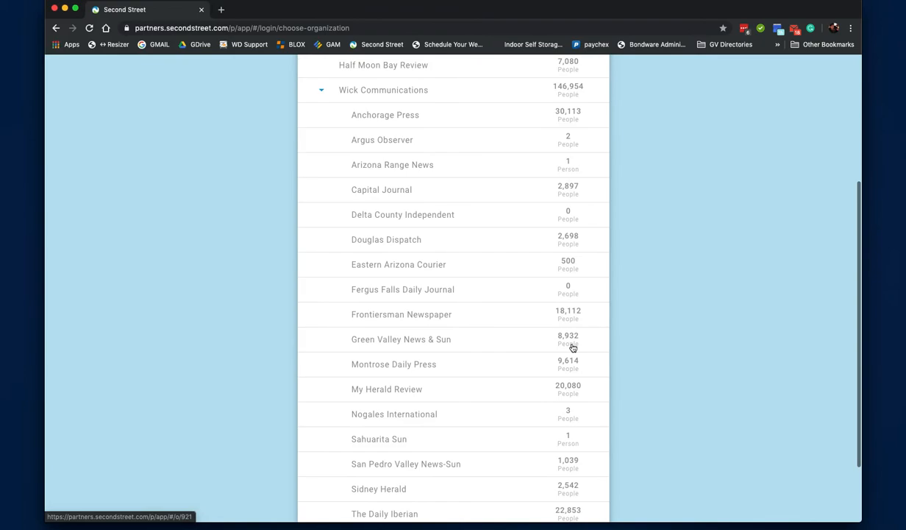
- Open the Green Valley News & Sun organization and review its engagement dashboard
left_click(391, 344)
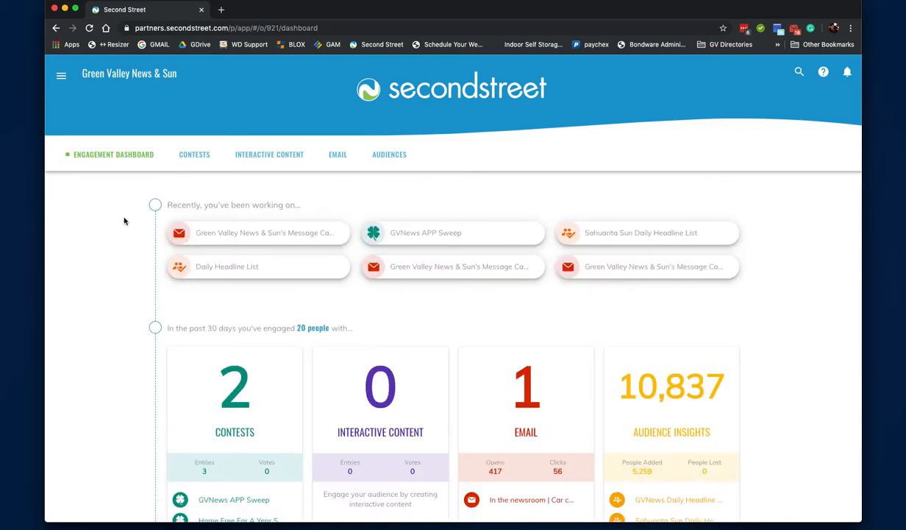
scroll(117, 235, "down", 5)
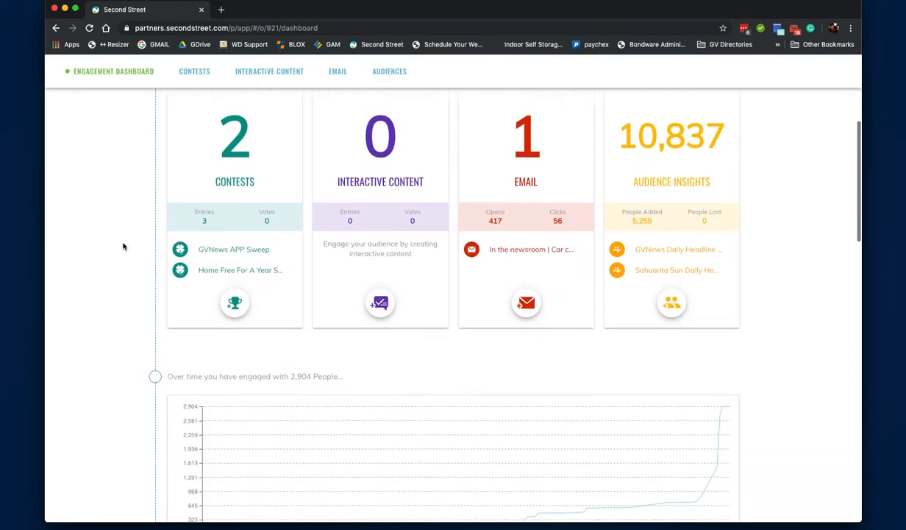
scroll(124, 247, "up", 5)
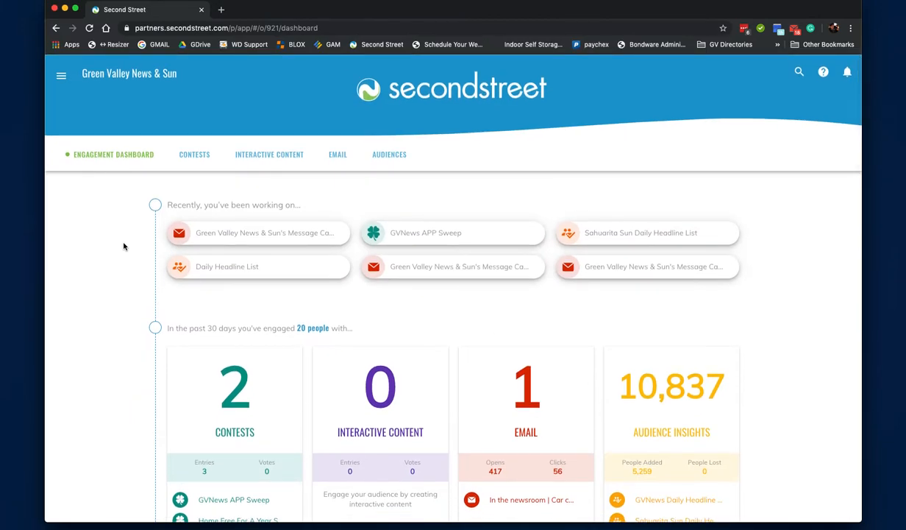
scroll(123, 246, "down", 2)
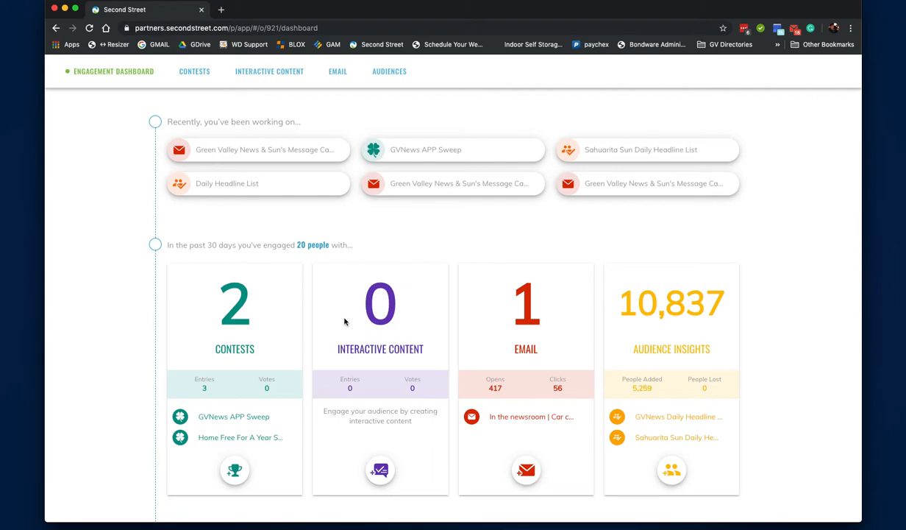
scroll(344, 322, "up", 2)
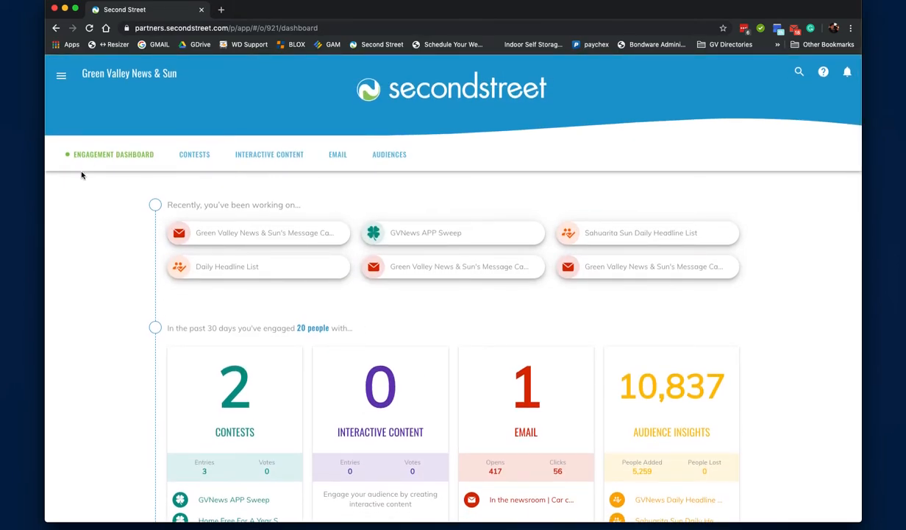
- Go to the organization's email campaigns and show the available actions for the sent "In the newsroom | Car chase, power struggles and great sunrise" message
left_click(344, 159)
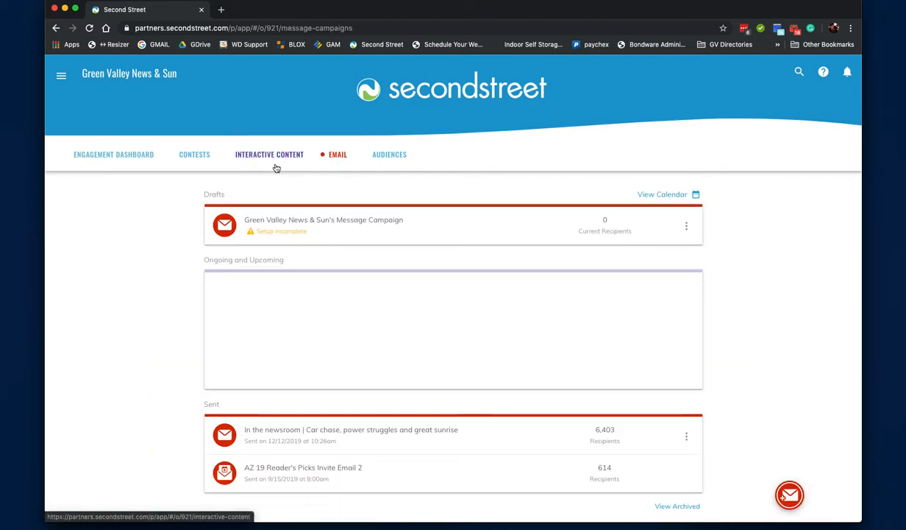
scroll(324, 240, "down", 1)
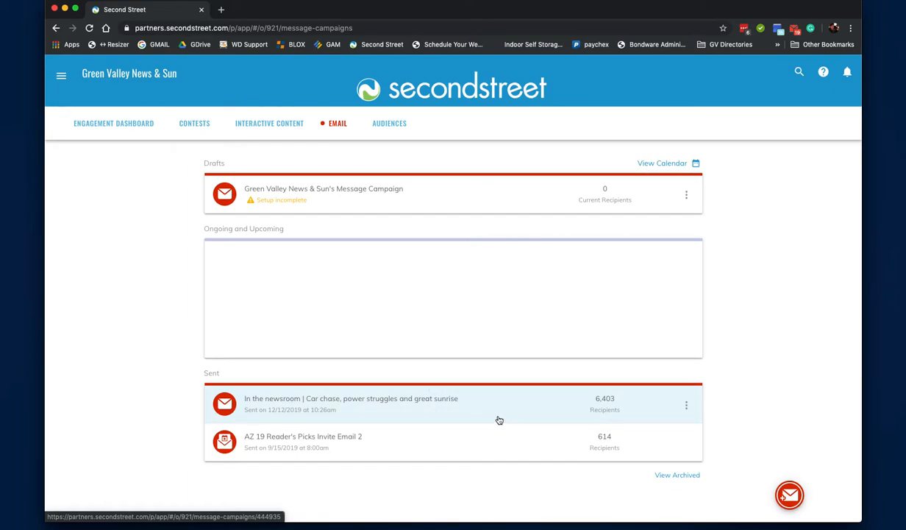
left_click(687, 406)
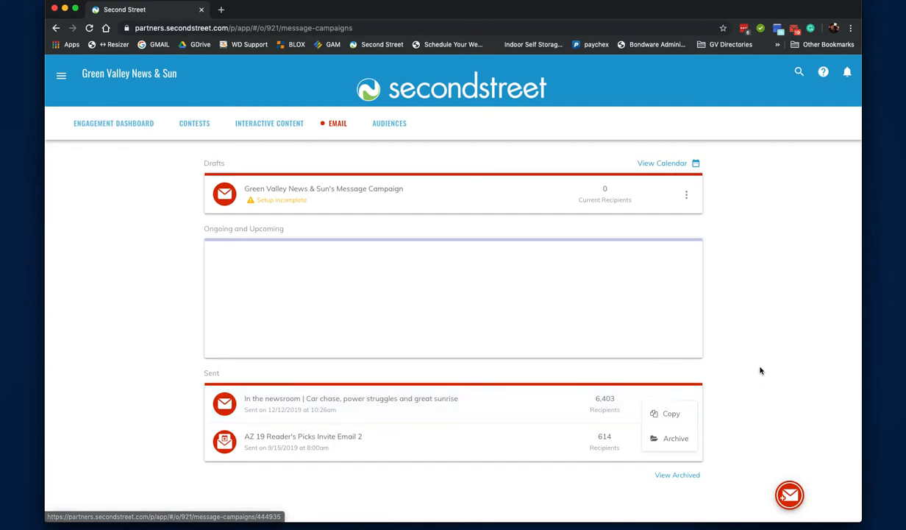
- Open the report of the sent "In the newsroom" email and examine its deliveries, opens, link clicks, unsubscribes and deliverability issues
left_click(523, 404)
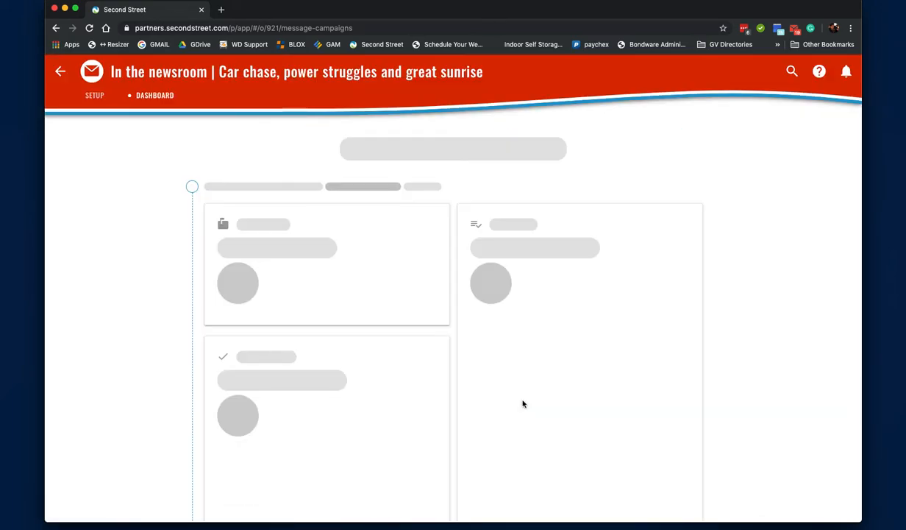
left_click(56, 71)
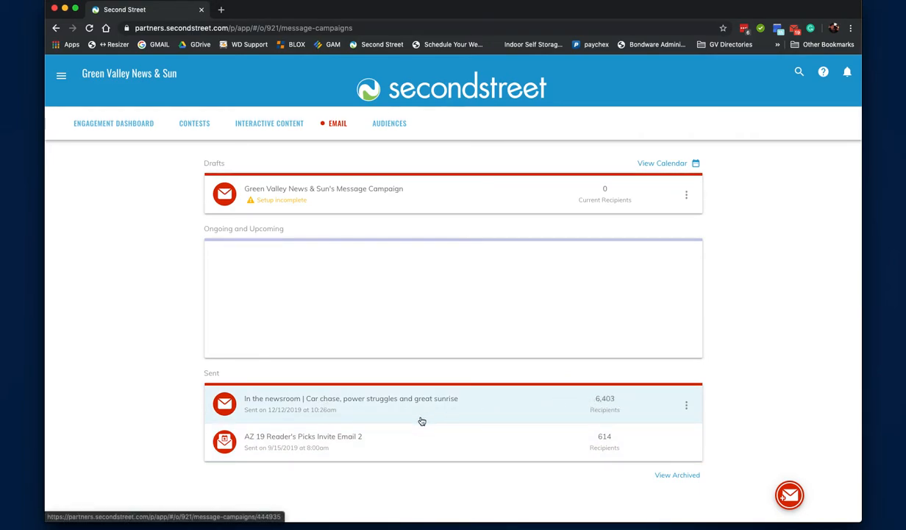
left_click(469, 409)
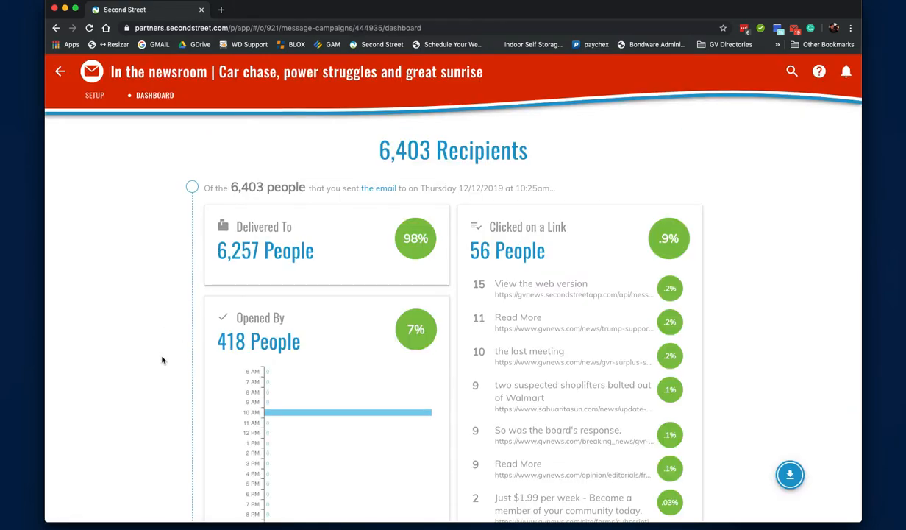
scroll(163, 366, "down", 2)
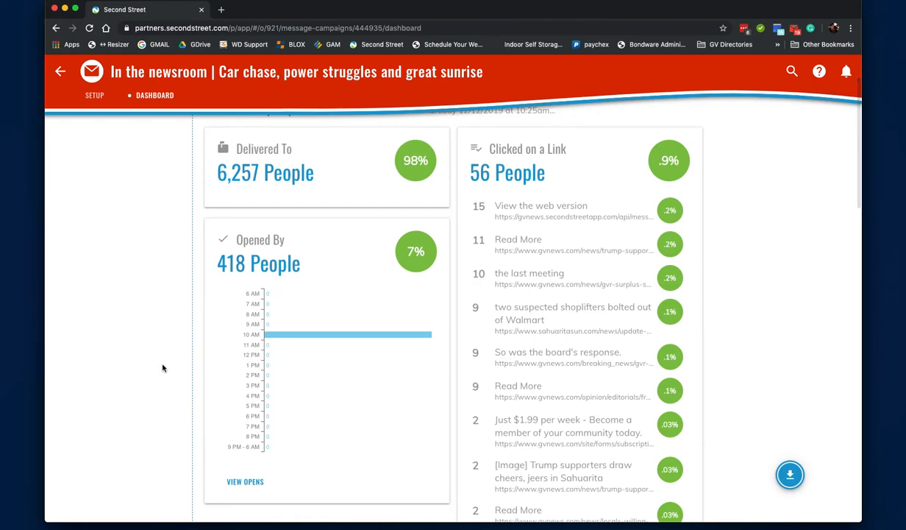
scroll(163, 368, "up", 1)
scroll(555, 316, "down", 2)
scroll(563, 441, "up", 2)
scroll(561, 395, "down", 6)
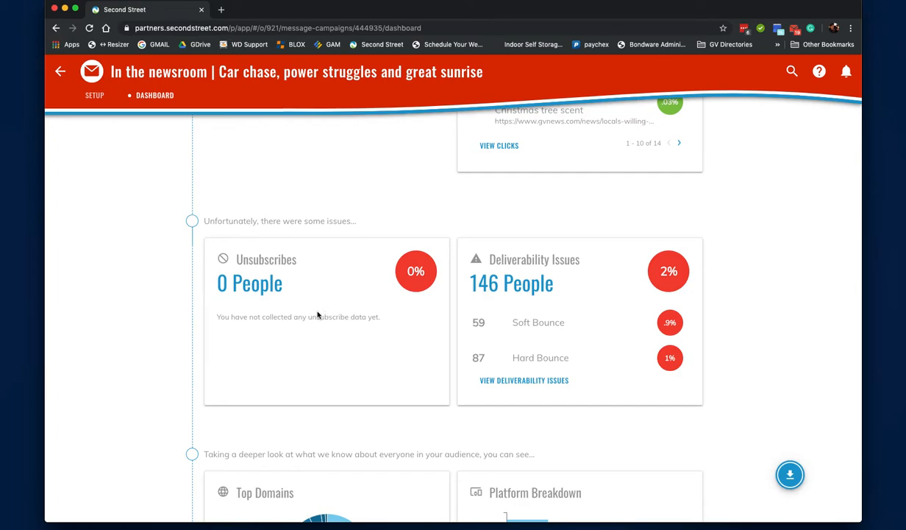
- Examine the report's domain, platform, location map, gender and age breakdowns, and return to the email campaigns list
scroll(317, 312, "down", 5)
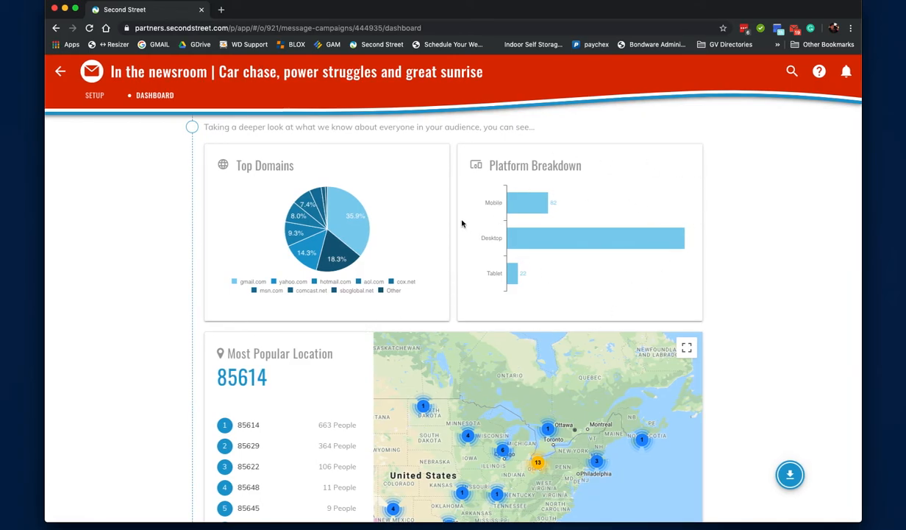
scroll(644, 295, "down", 3)
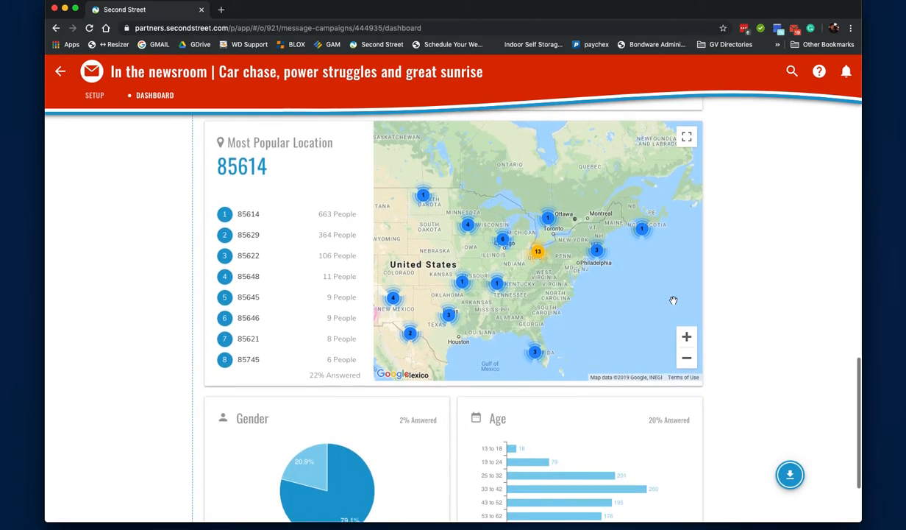
left_click(692, 361)
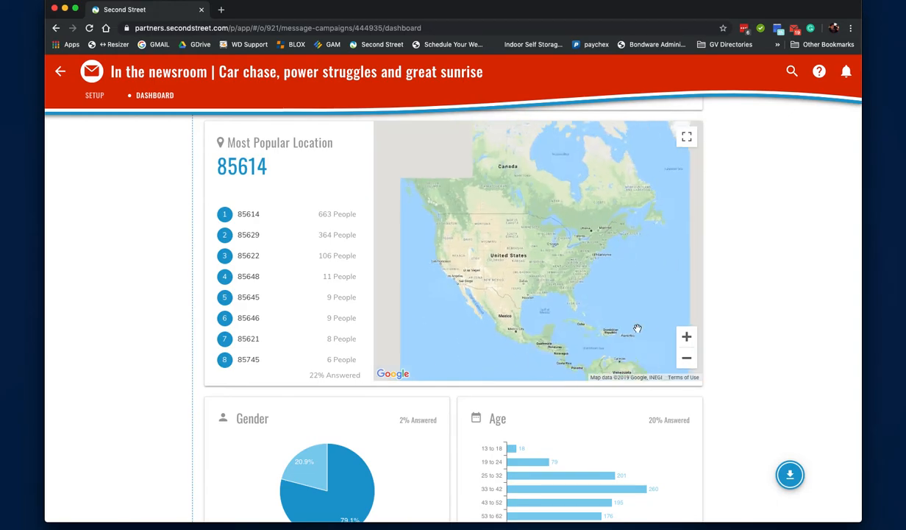
left_click(687, 337)
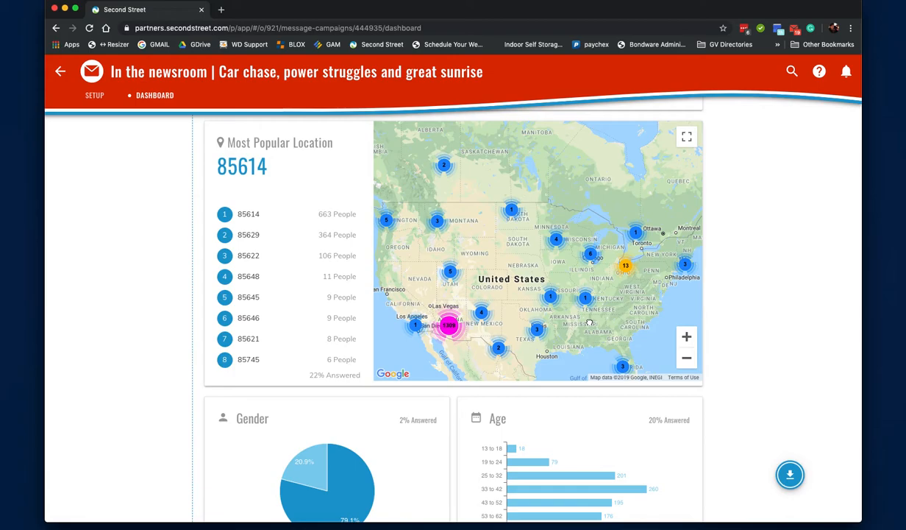
scroll(789, 398, "down", 2)
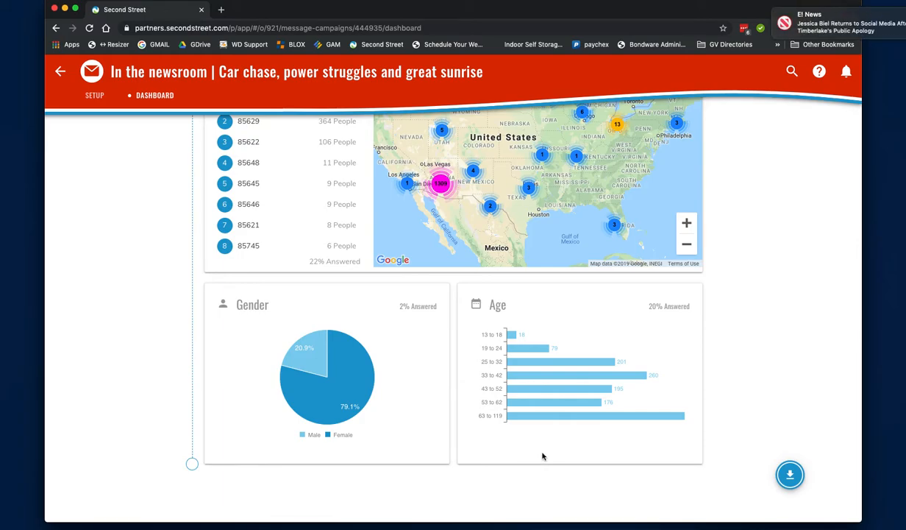
scroll(741, 343, "up", 3)
scroll(741, 343, "up", 10)
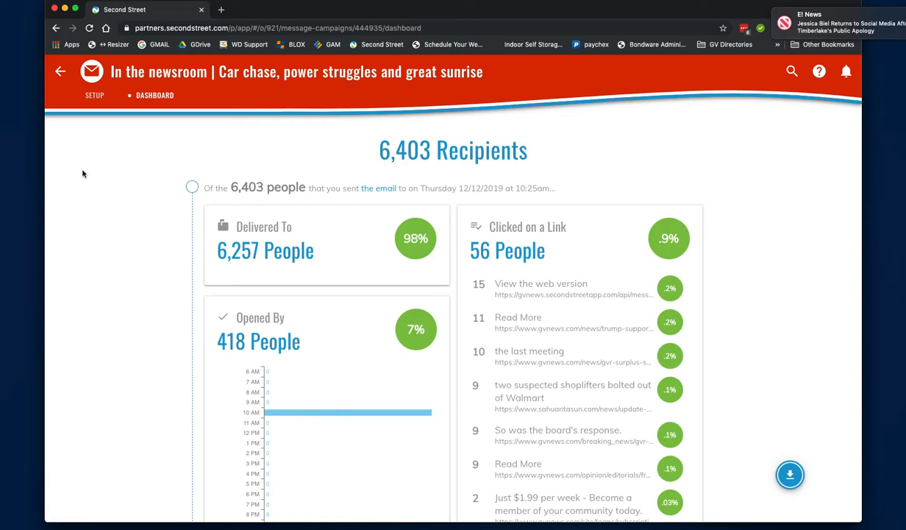
scroll(99, 185, "down", 2)
scroll(110, 195, "up", 2)
left_click(61, 72)
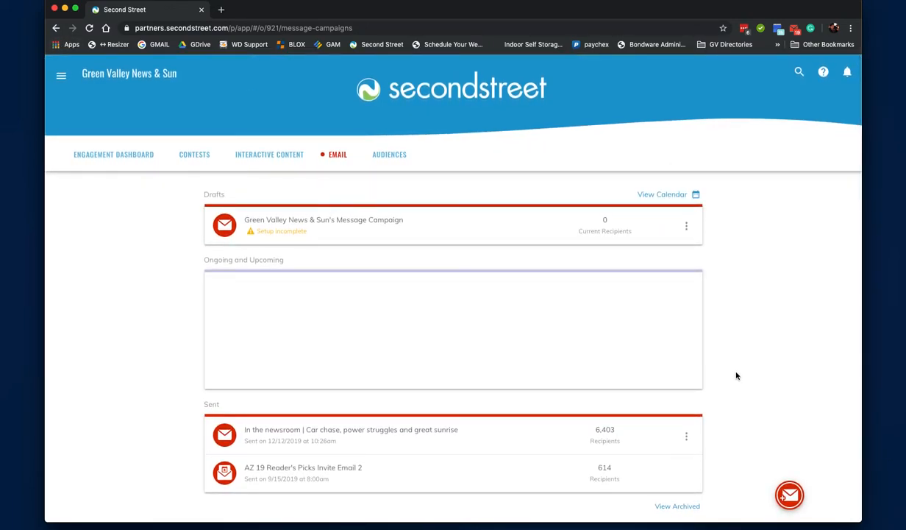
- Copy the sent "In the newsroom | Car chase, power struggles and great sunrise" message as "In the newsroom | Template" in the News category
left_click(686, 439)
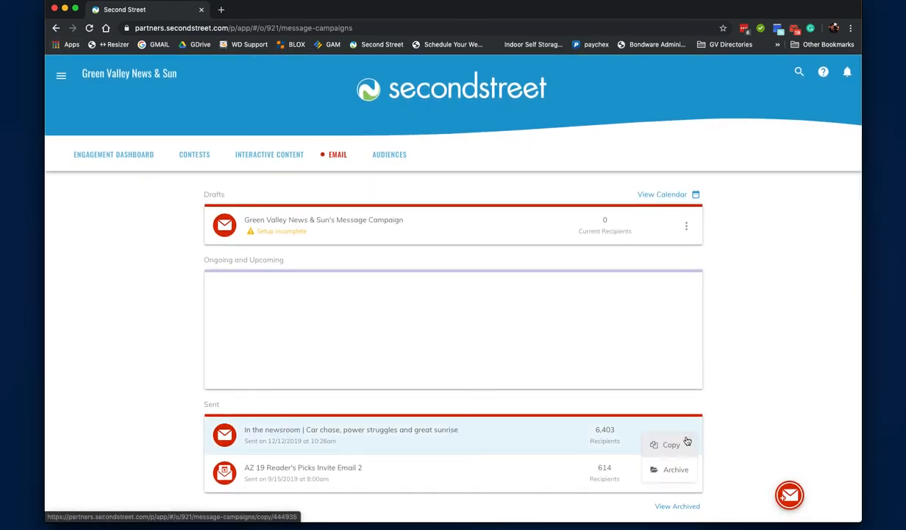
left_click(672, 445)
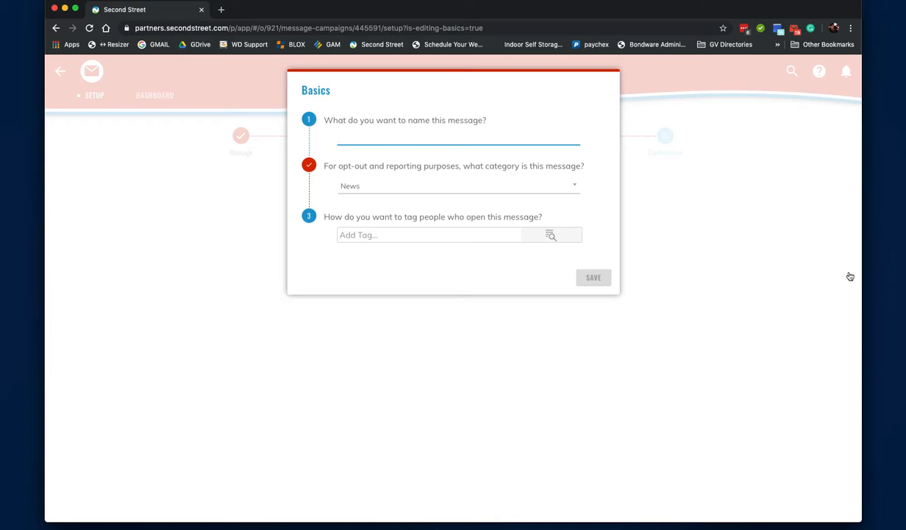
type("In t")
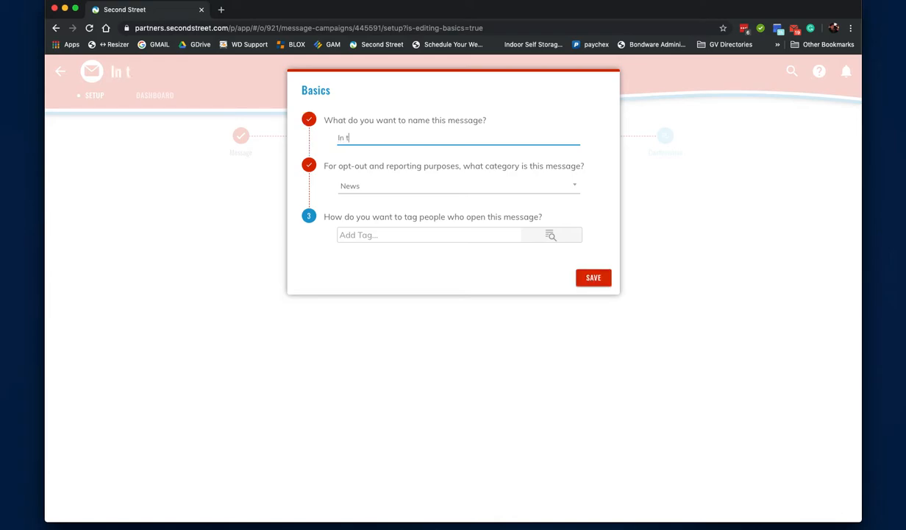
type("he newsroom ")
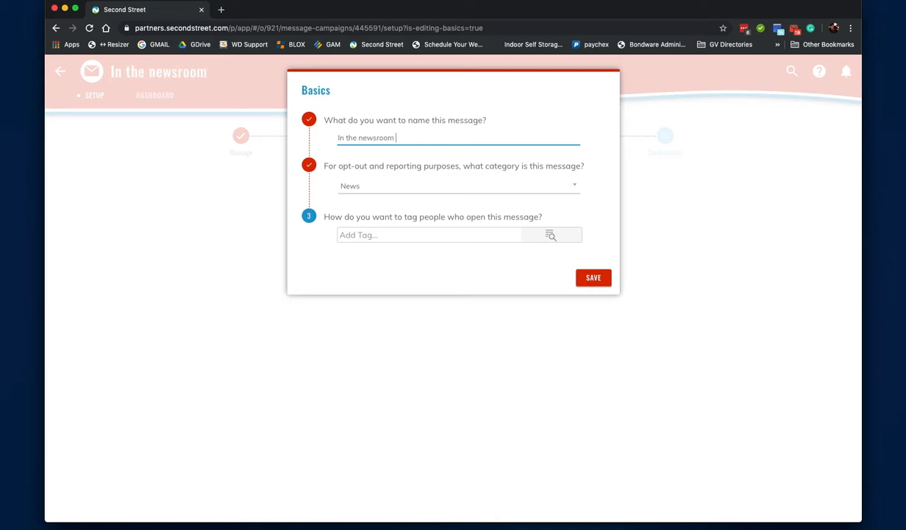
type("| Template")
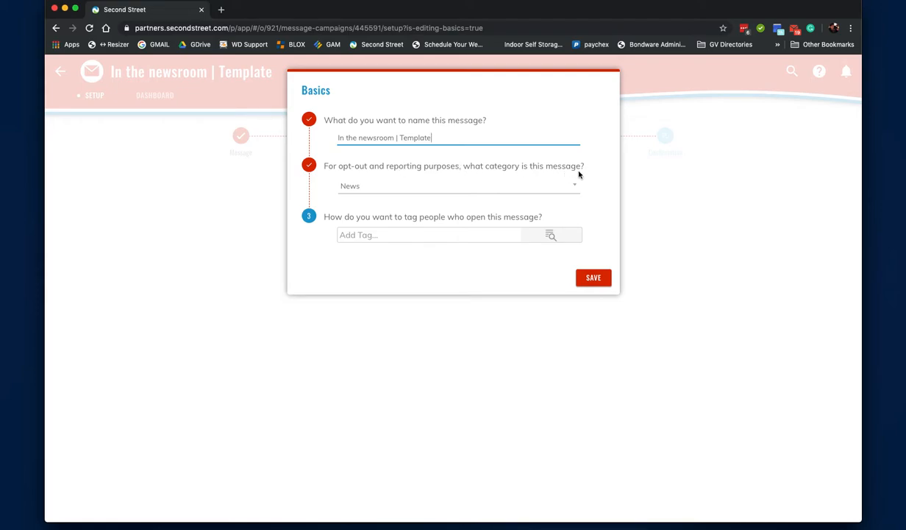
left_click(540, 187)
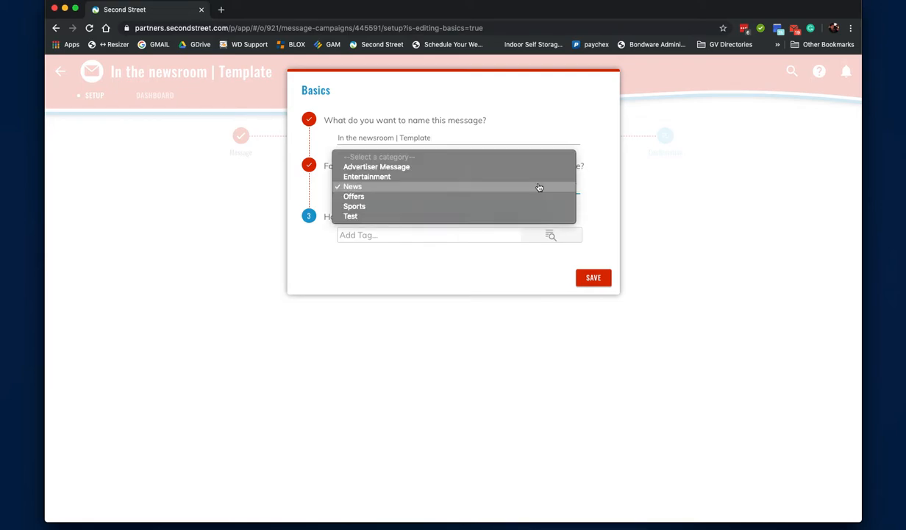
left_click(353, 188)
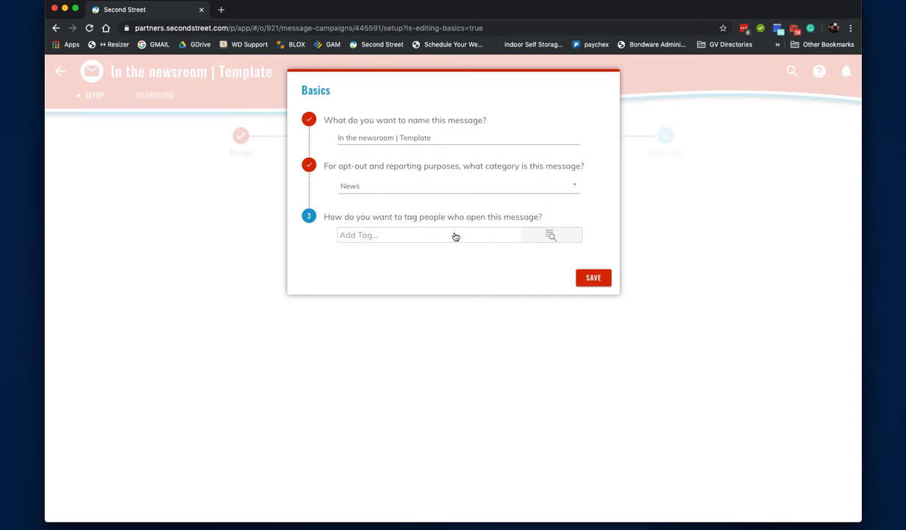
- Try the News tag for people who open the message, clear it again, and save the basics without a tag
left_click(562, 237)
scroll(526, 265, "down", 10)
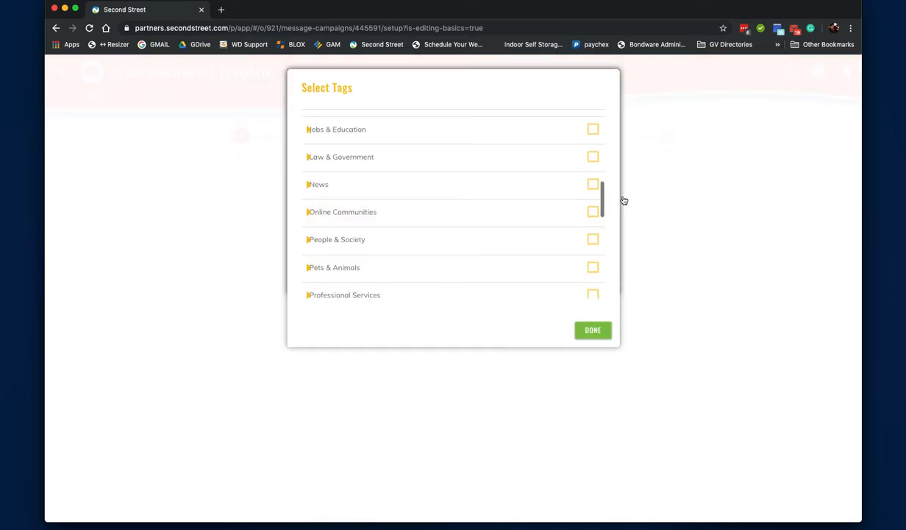
left_click(593, 184)
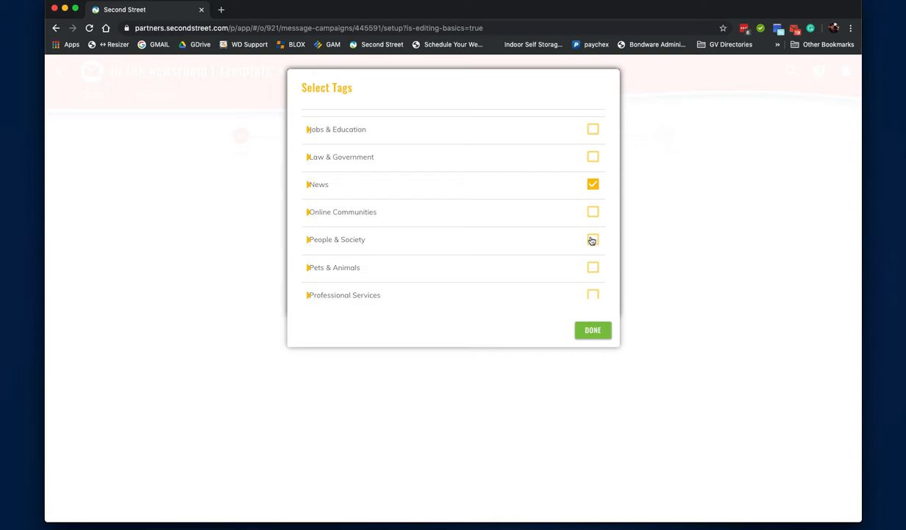
left_click(592, 185)
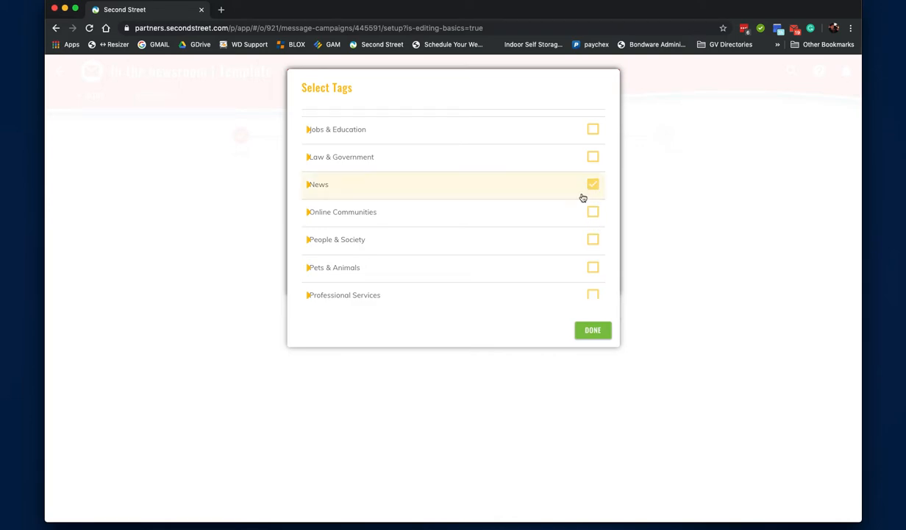
left_click(593, 330)
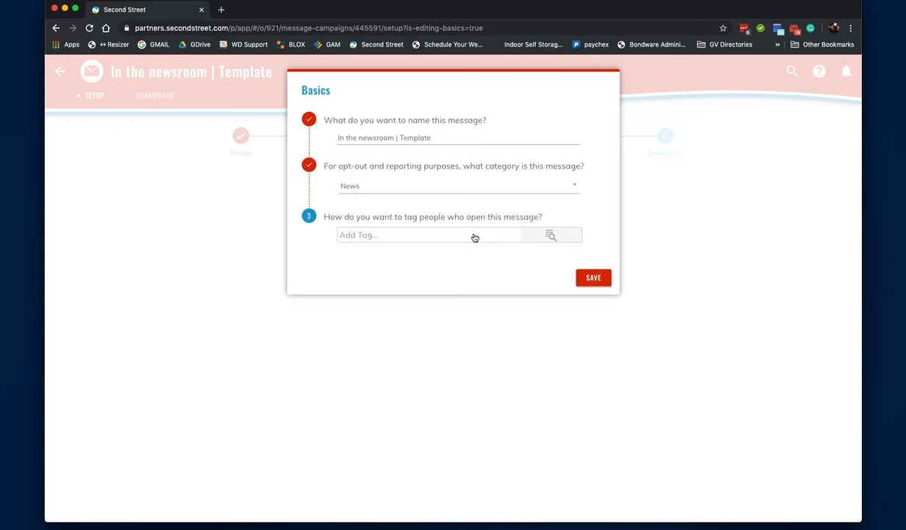
left_click(593, 278)
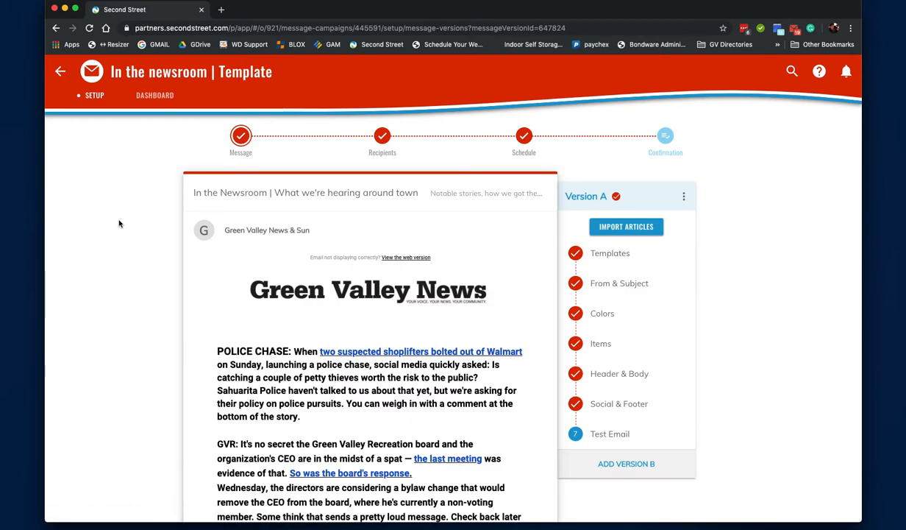
- Examine the copied email's preview, from the header and news briefs to the sunset photo, membership banner and latest headlines
scroll(195, 276, "down", 5)
scroll(195, 276, "down", 7)
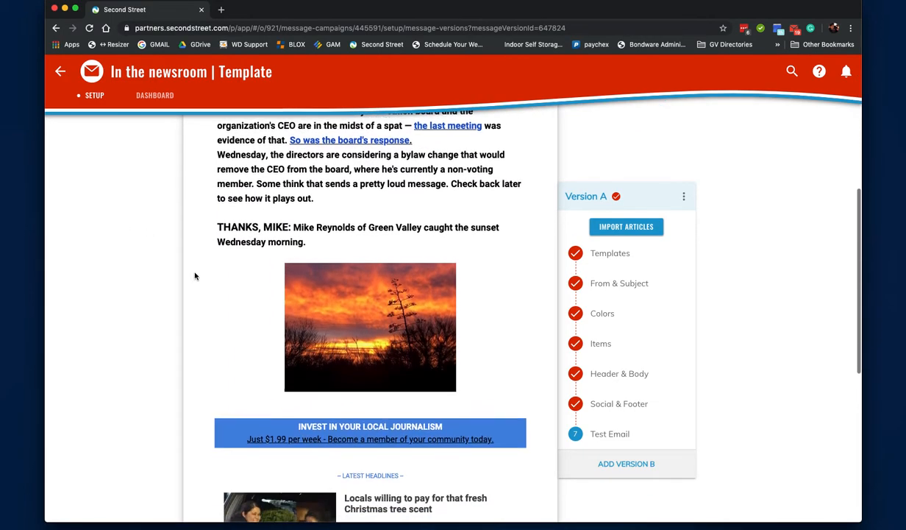
scroll(195, 275, "up", 12)
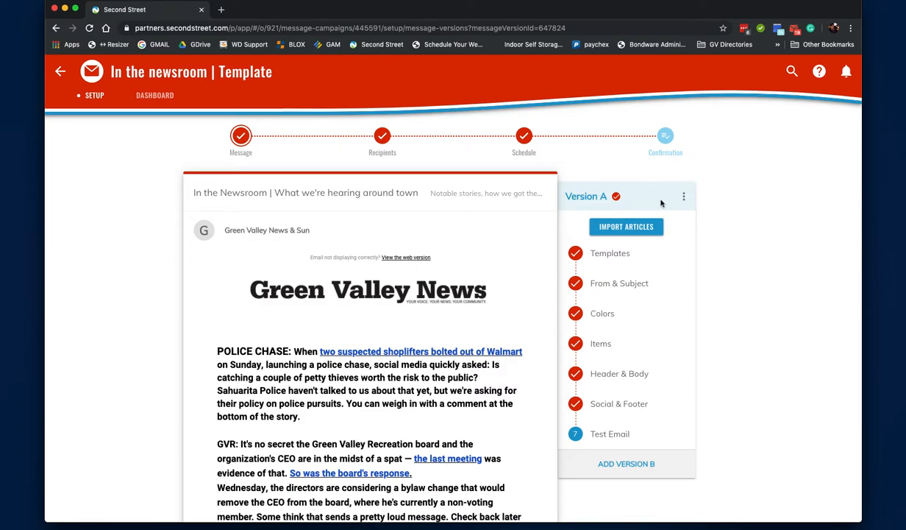
scroll(655, 338, "down", 1)
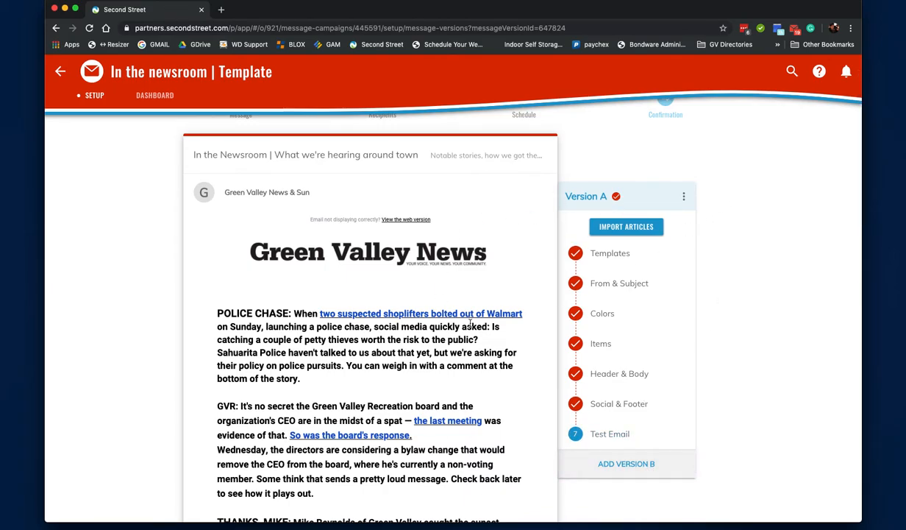
scroll(510, 327, "down", 3)
scroll(507, 317, "up", 3)
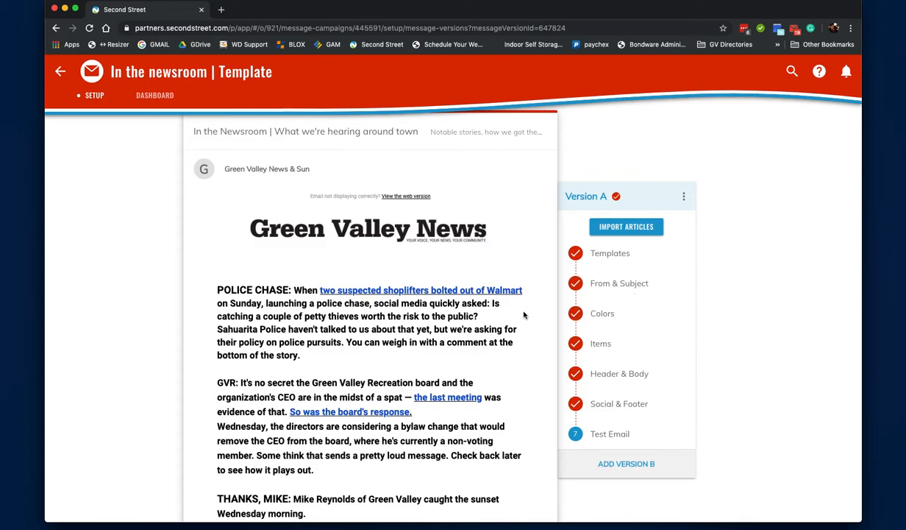
scroll(524, 315, "down", 5)
scroll(524, 315, "down", 10)
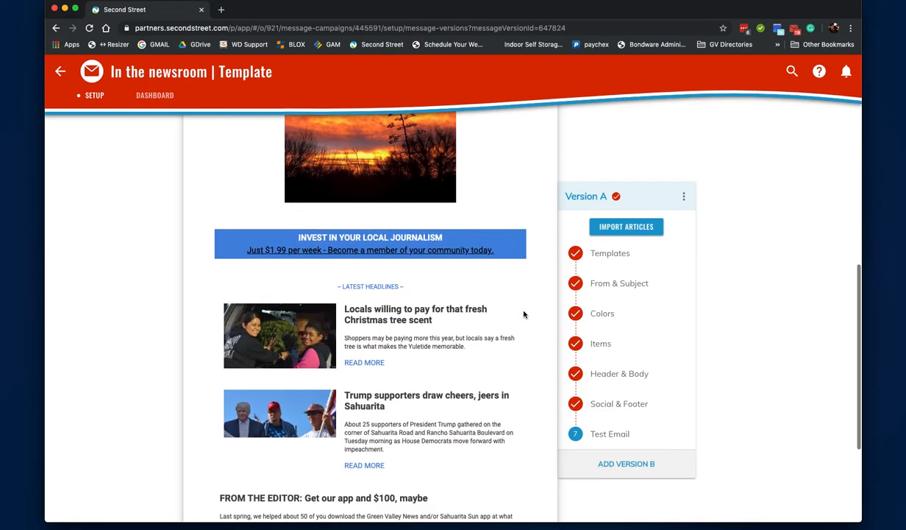
scroll(524, 315, "up", 10)
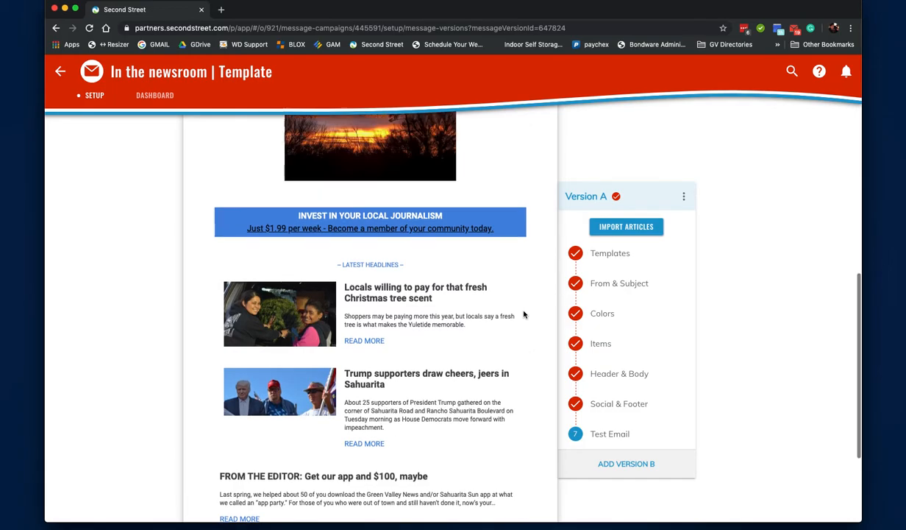
scroll(524, 315, "up", 3)
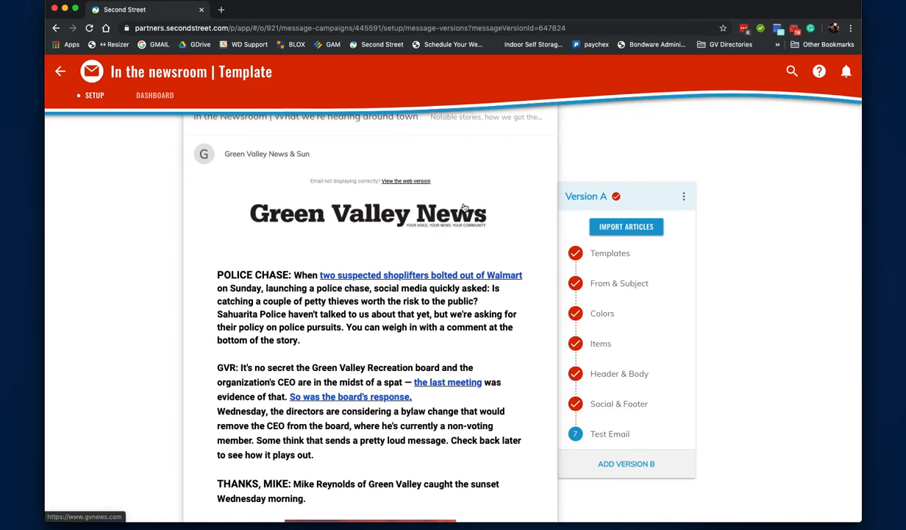
scroll(482, 231, "up", 2)
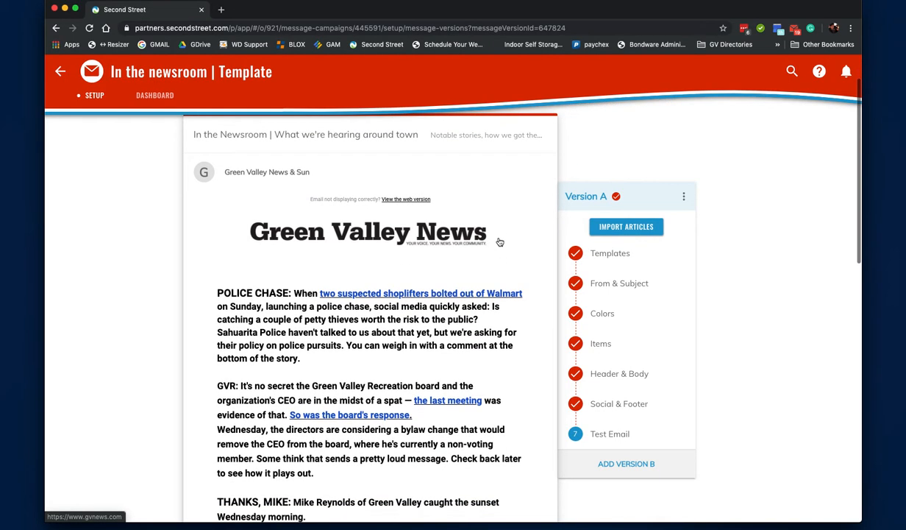
scroll(504, 245, "down", 3)
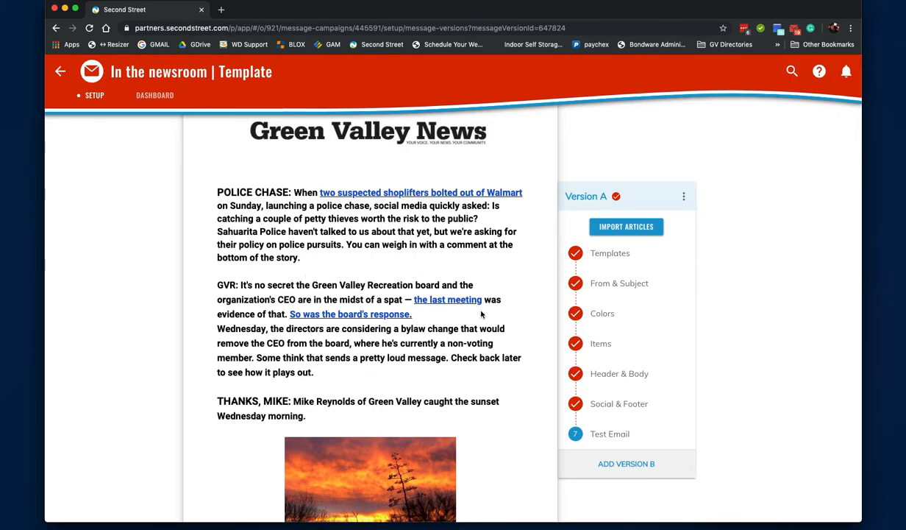
scroll(465, 303, "up", 2)
scroll(489, 317, "down", 3)
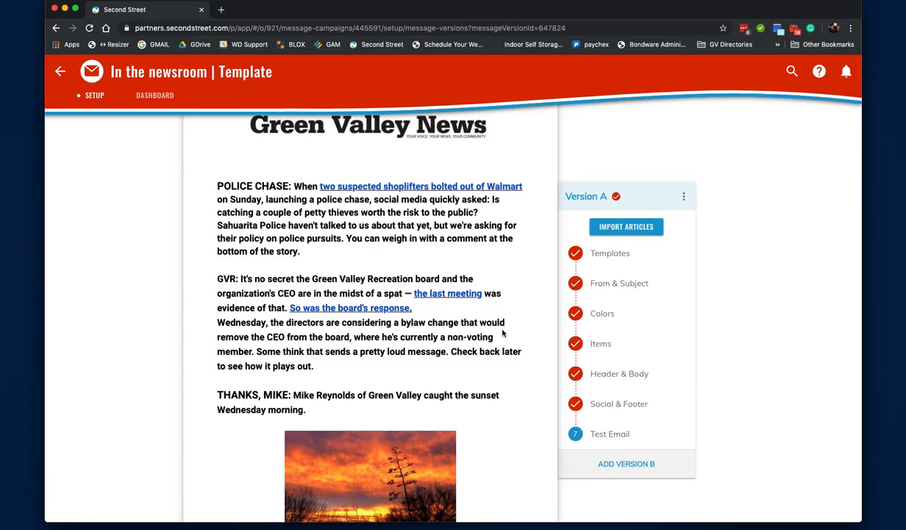
scroll(502, 334, "down", 3)
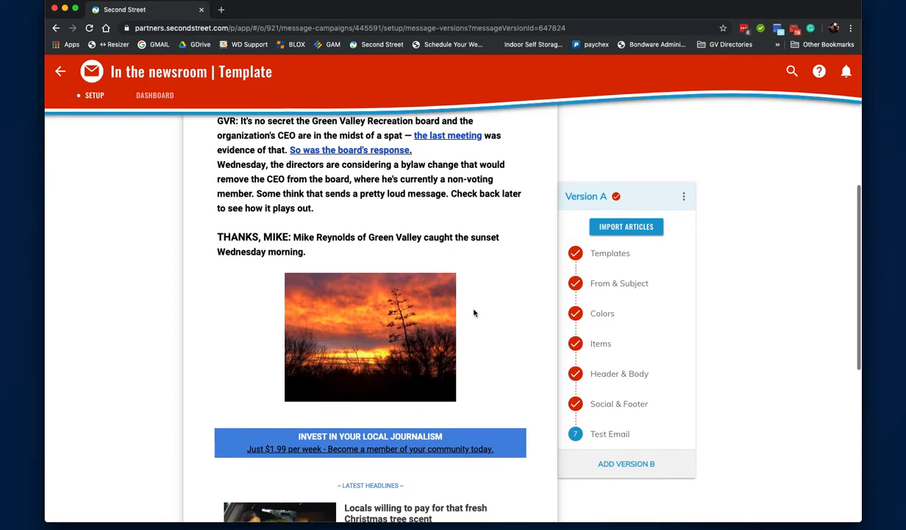
scroll(472, 362, "up", 3)
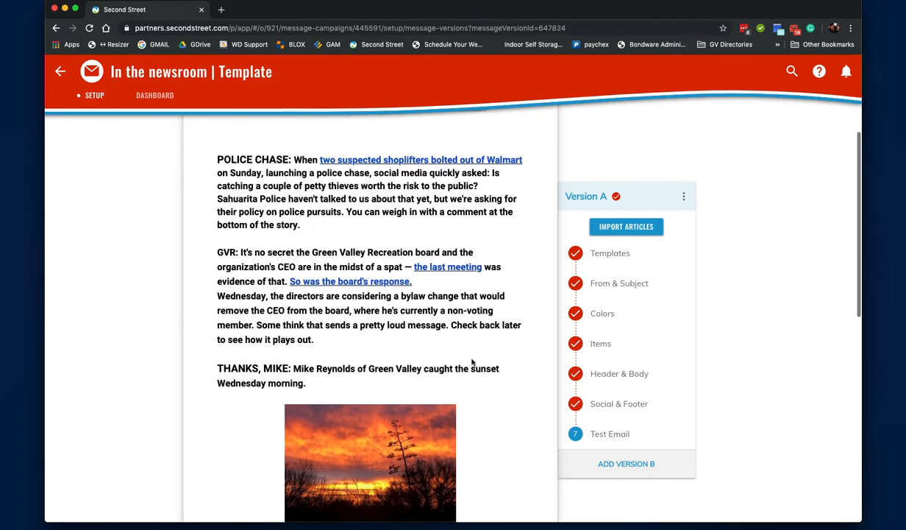
scroll(473, 362, "down", 1)
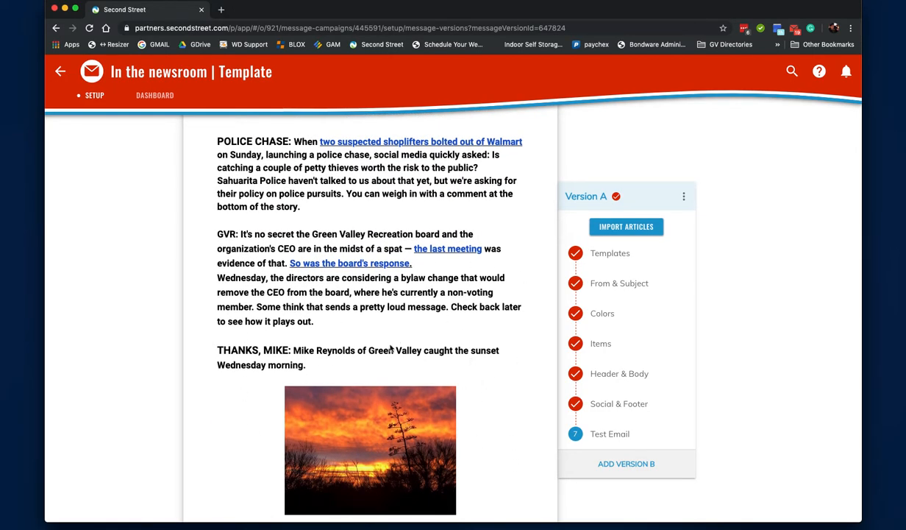
- Open the curated brief block and examine its editable text, starting with the POLICE CHASE paragraph, and the available formatting options
left_click(468, 346)
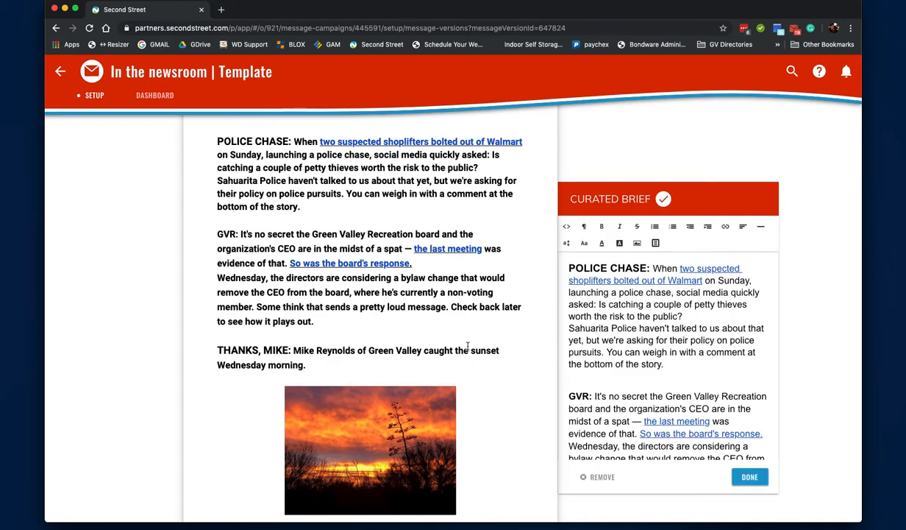
scroll(741, 358, "down", 10)
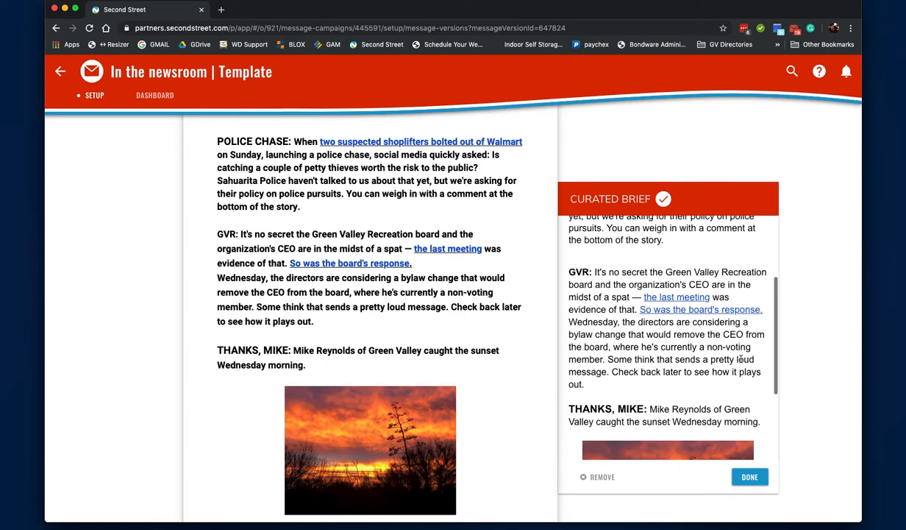
left_click(741, 359)
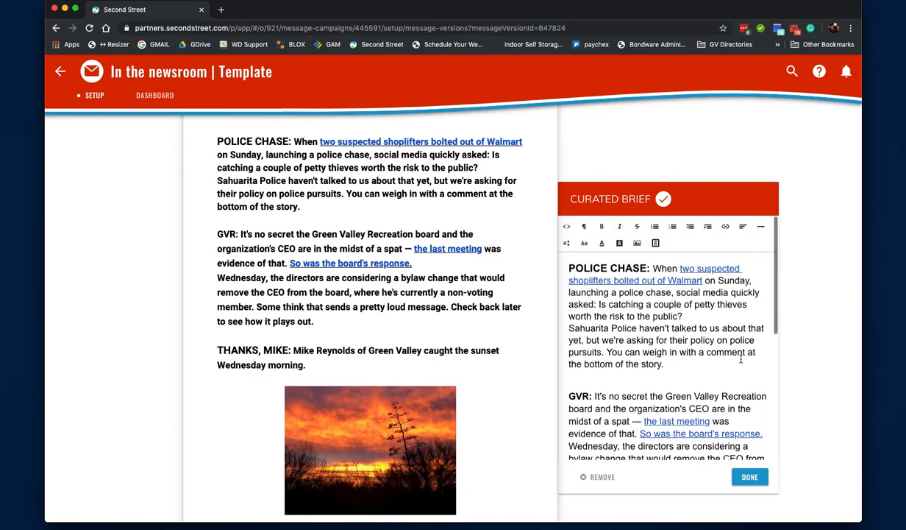
left_click_drag(664, 364, 571, 315)
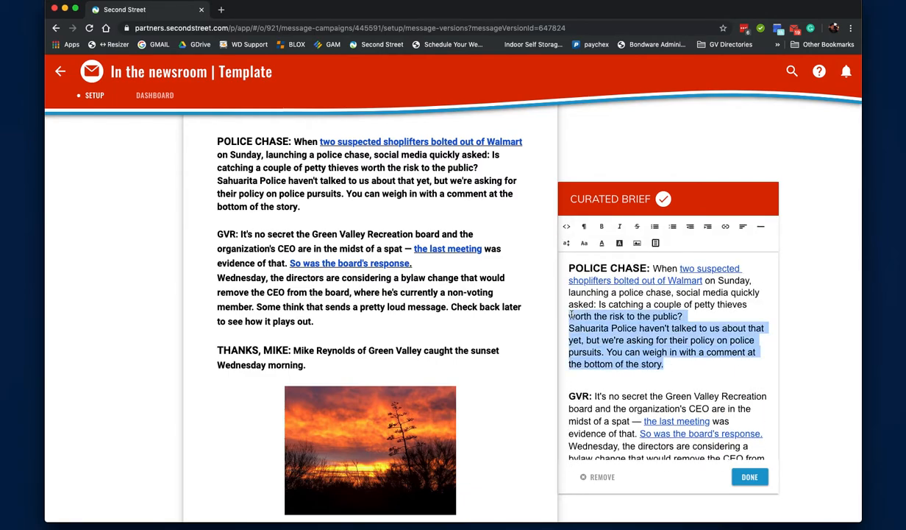
left_click(684, 371)
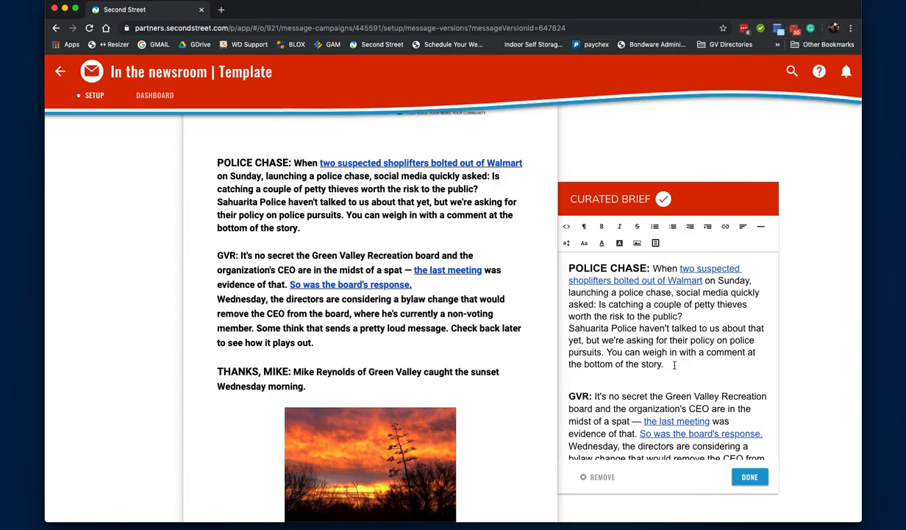
left_click(674, 365)
key("super+a")
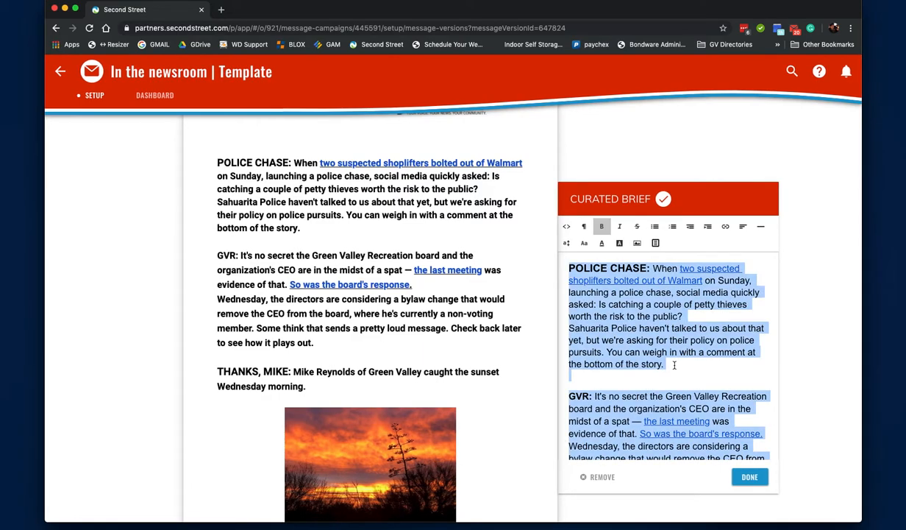
left_click(680, 365)
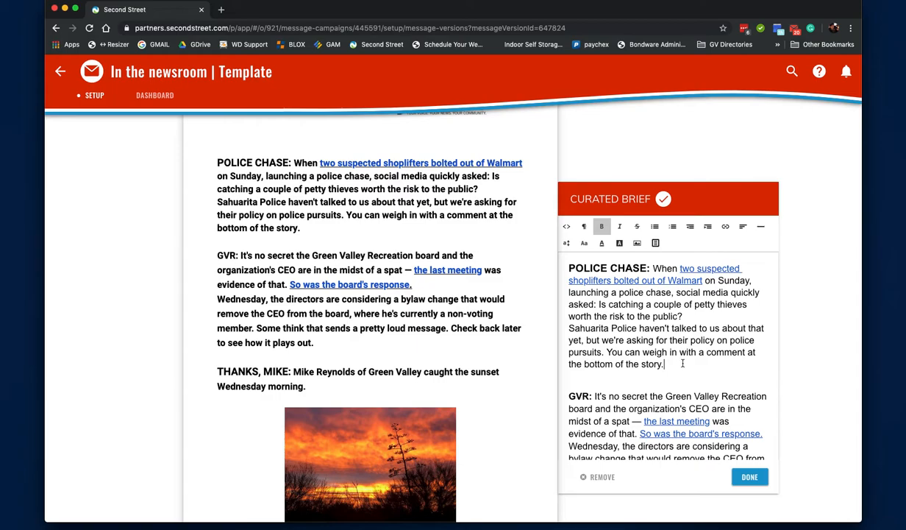
left_click_drag(664, 364, 574, 270)
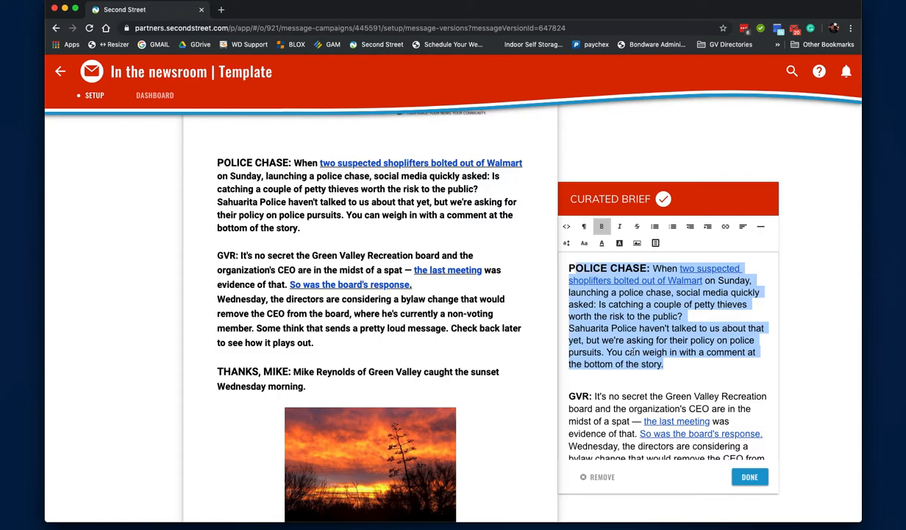
left_click(655, 359)
left_click_drag(680, 371, 563, 293)
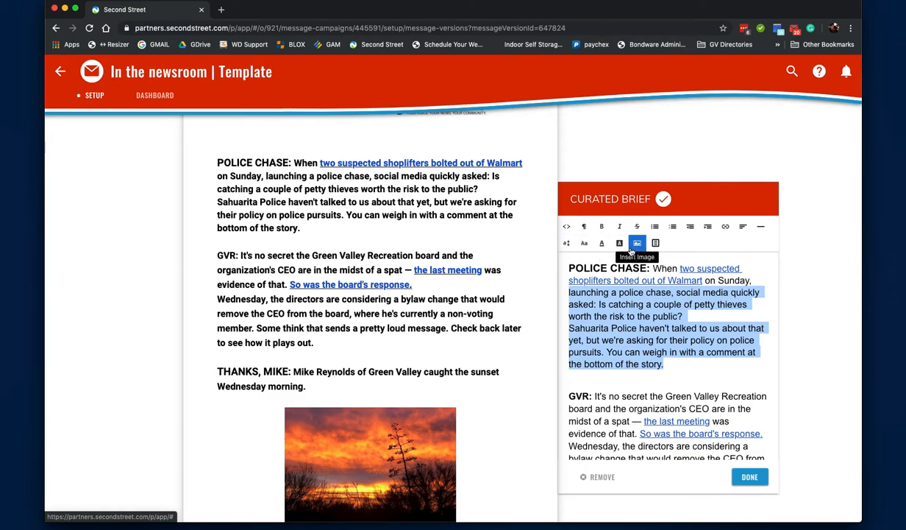
left_click(653, 315)
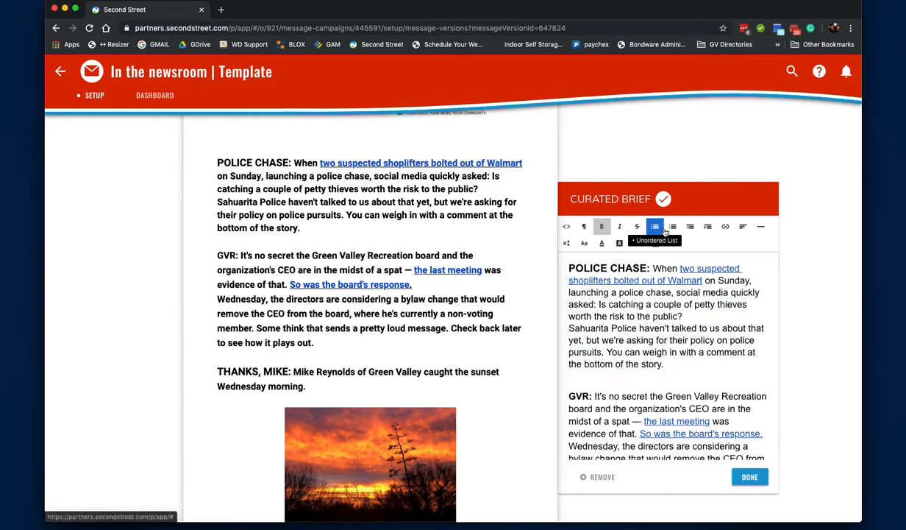
- Examine the paragraph formats available for the curated brief's text, from normal text to Header 1 and Header 2
left_click(584, 227)
scroll(647, 331, "down", 3)
scroll(662, 333, "up", 3)
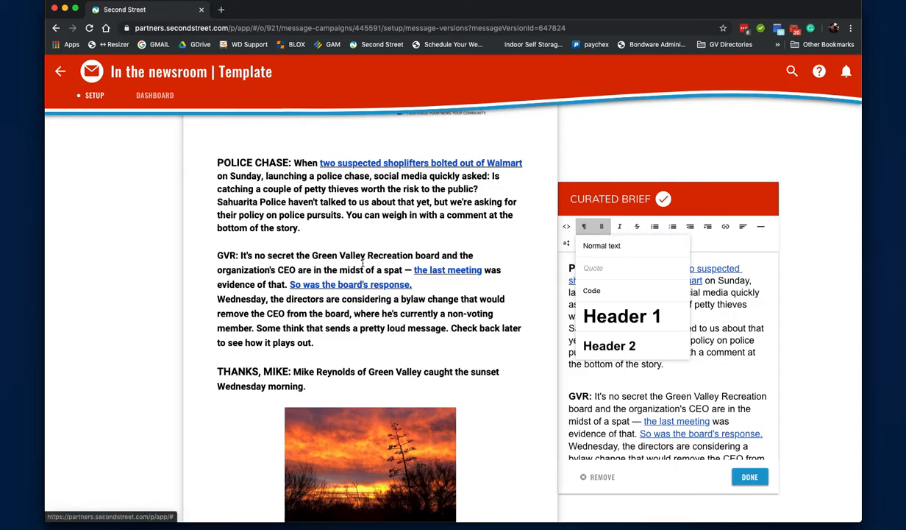
left_click(695, 377)
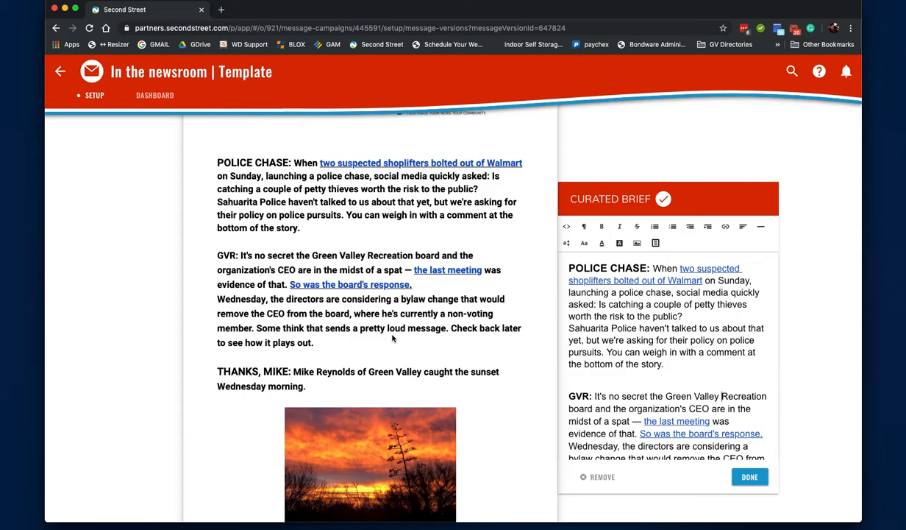
scroll(698, 371, "down", 2)
scroll(702, 378, "up", 2)
left_click_drag(703, 281, 681, 270)
left_click(690, 332)
left_click_drag(662, 351, 613, 341)
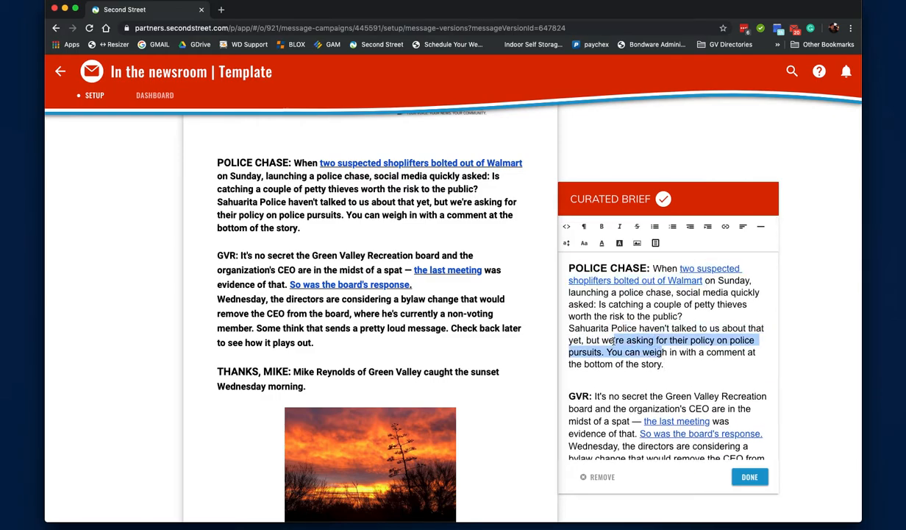
left_click(726, 228)
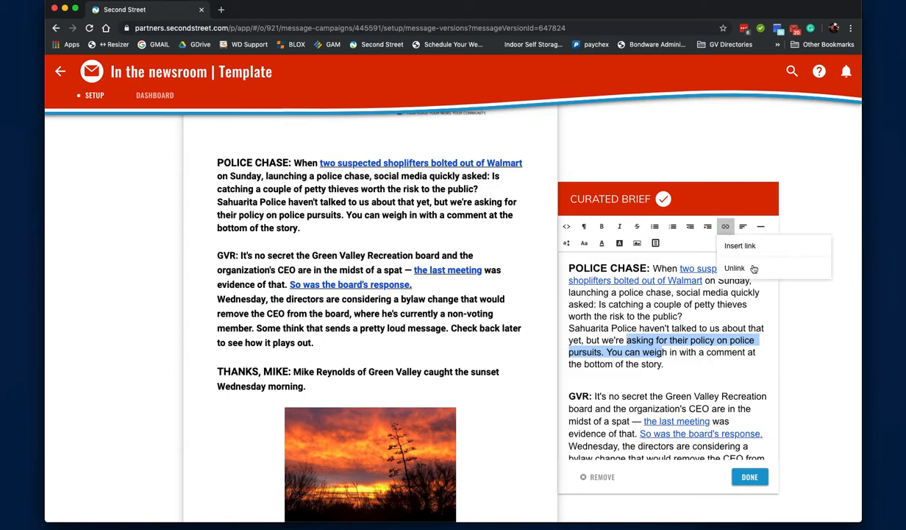
left_click(790, 246)
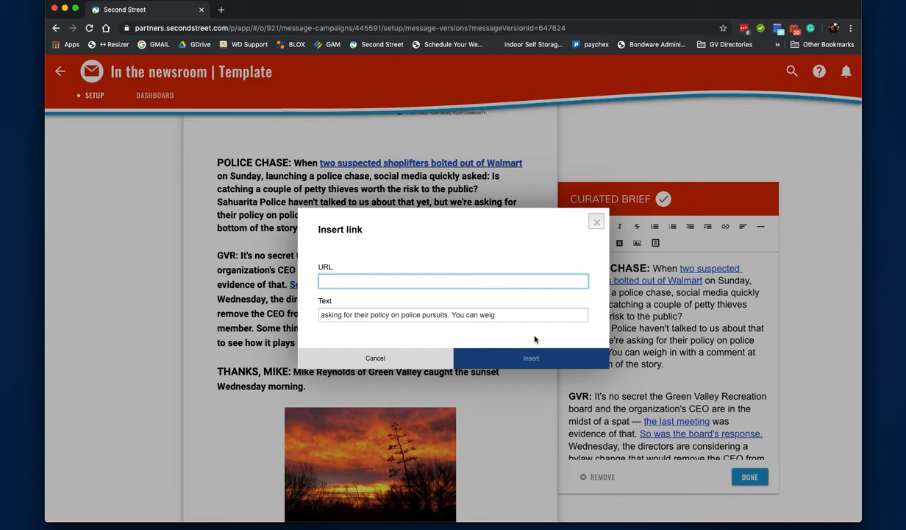
left_click(596, 222)
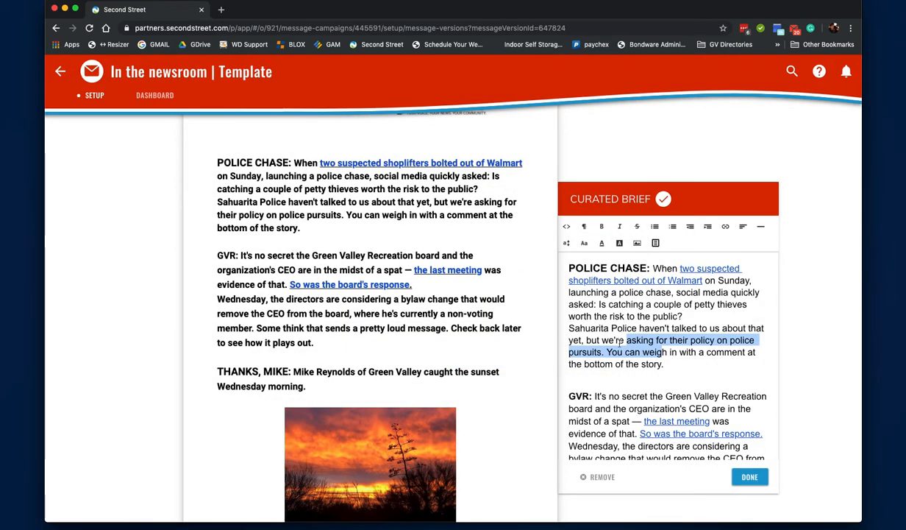
- Compare the linked phrase "two suspected shoplifters bolted out of Walmart" in the brief's editor with the email preview
left_click(668, 352)
left_click_drag(707, 281, 681, 268)
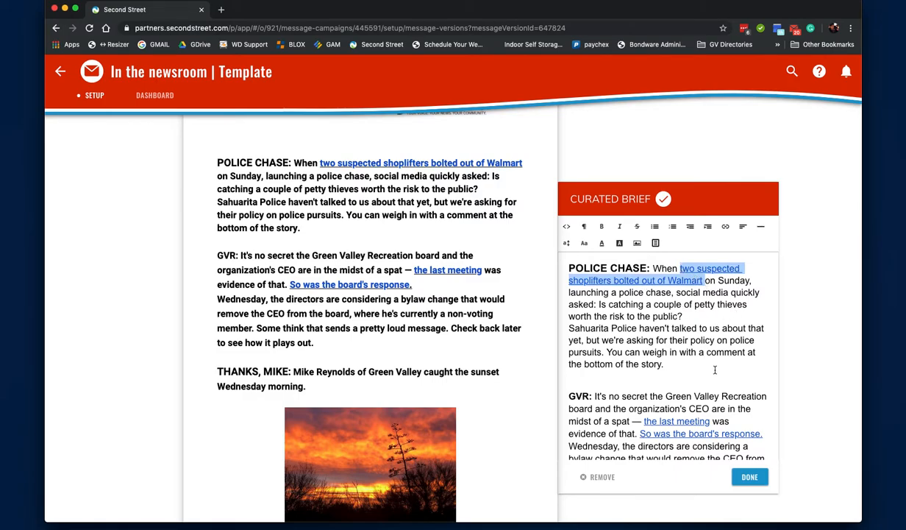
scroll(471, 309, "up", 1)
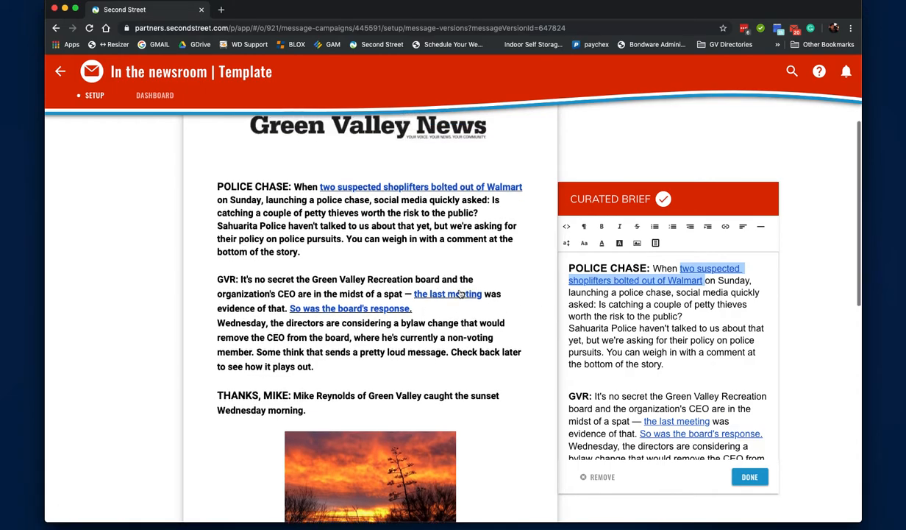
scroll(485, 290, "up", 3)
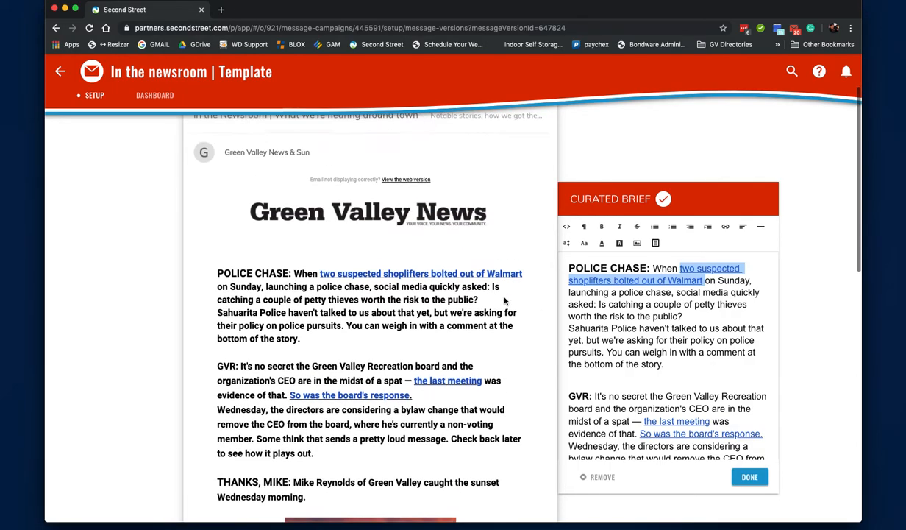
scroll(481, 416, "down", 1)
scroll(492, 429, "down", 1)
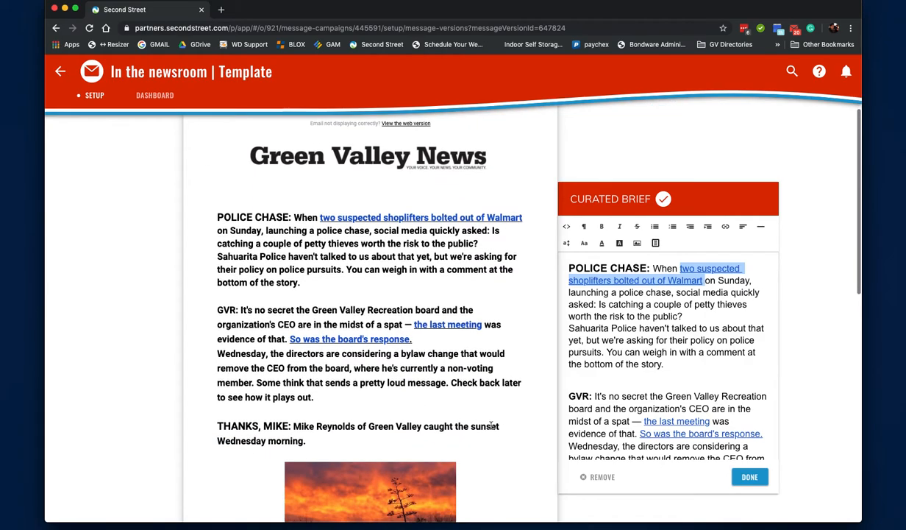
- Start inserting a link on the sentence "You can weigh in with a comment at the bottom of the story."
left_click(662, 305)
left_click_drag(667, 365, 610, 352)
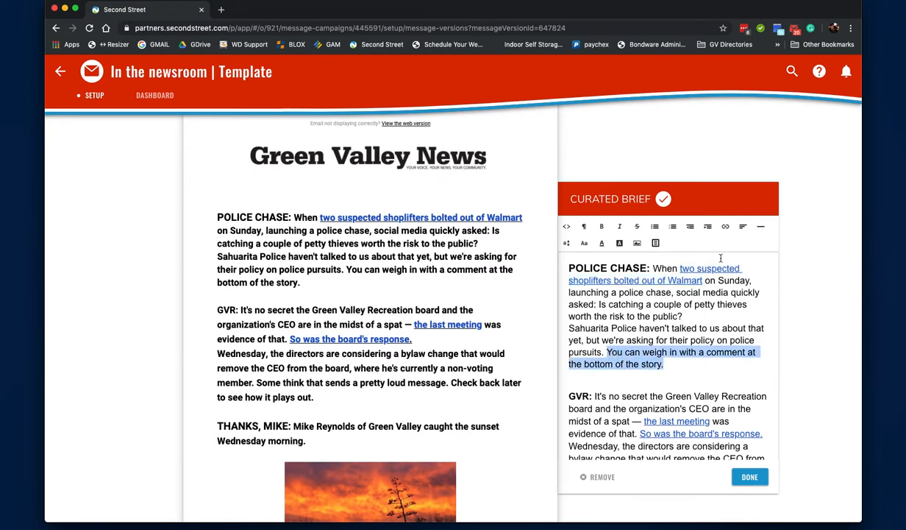
left_click(725, 226)
left_click(708, 234)
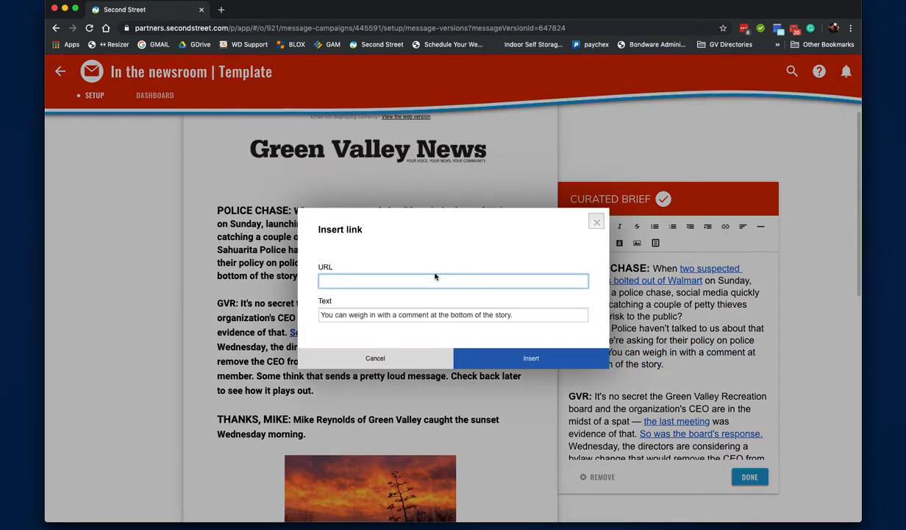
- Open gvnews.com in a new browser tab and copy the address of the "Thieves make off with $800 cash" article
left_click(221, 9)
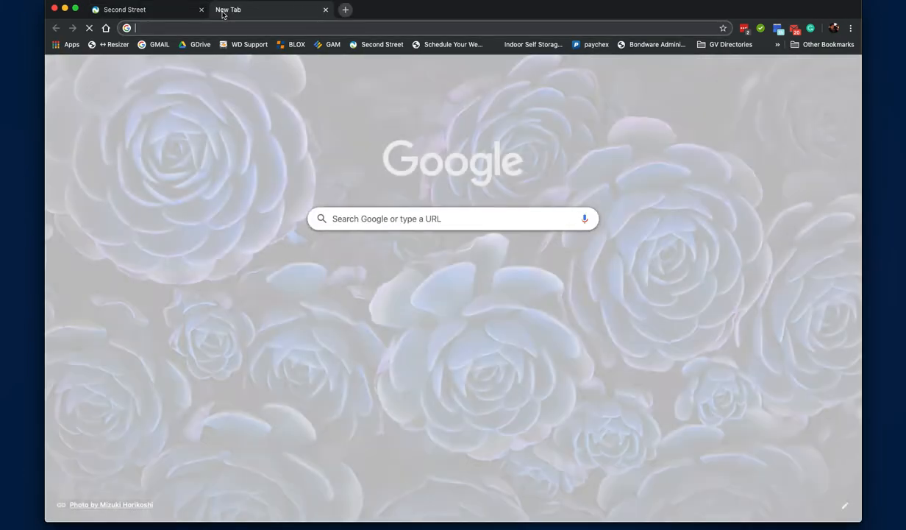
type("gvn")
key("Down")
key("Down")
key("Down")
key("Down")
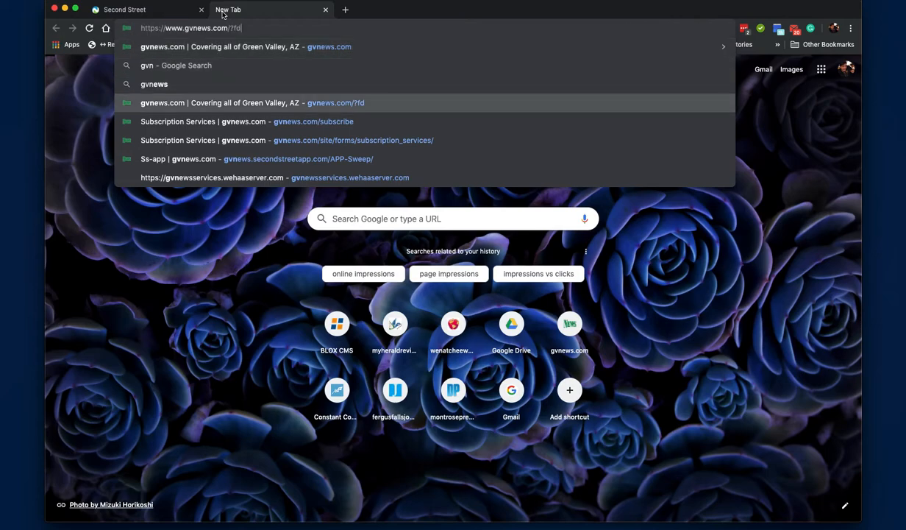
key("Up")
key("Return")
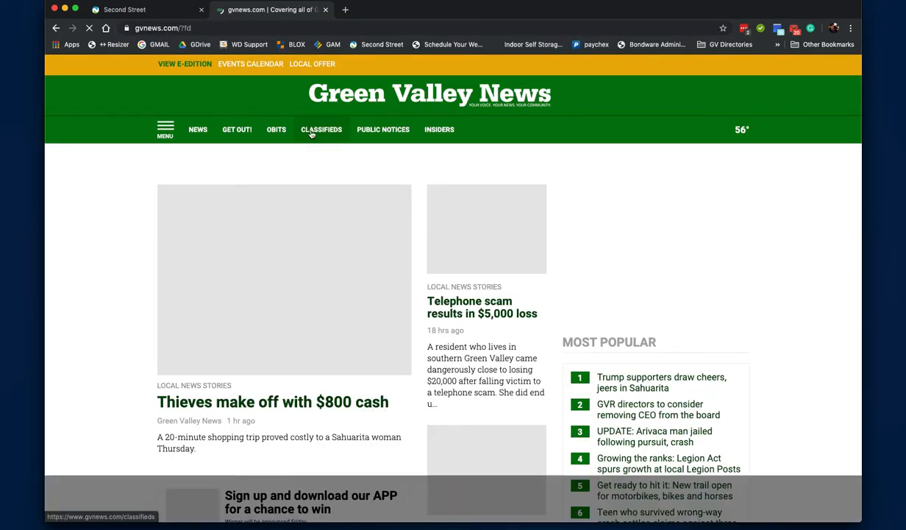
left_click(307, 370)
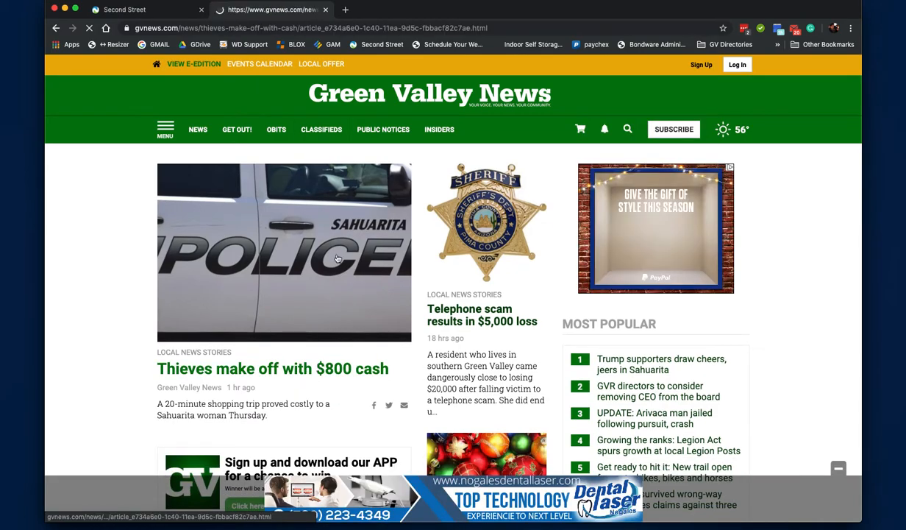
left_click(277, 29)
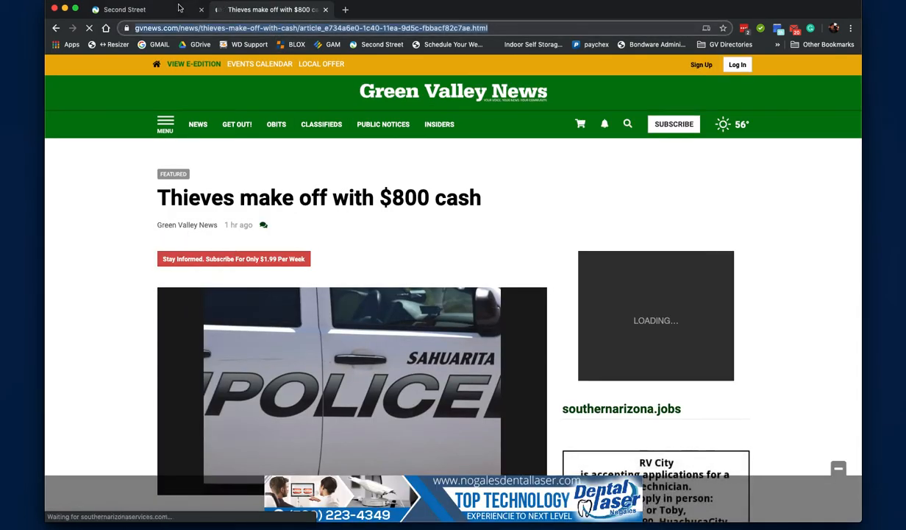
- Switch back to Second Street, insert the link with the copied article address, and color the linked sentence blue
left_click(184, 8)
key("super+v")
left_click(542, 361)
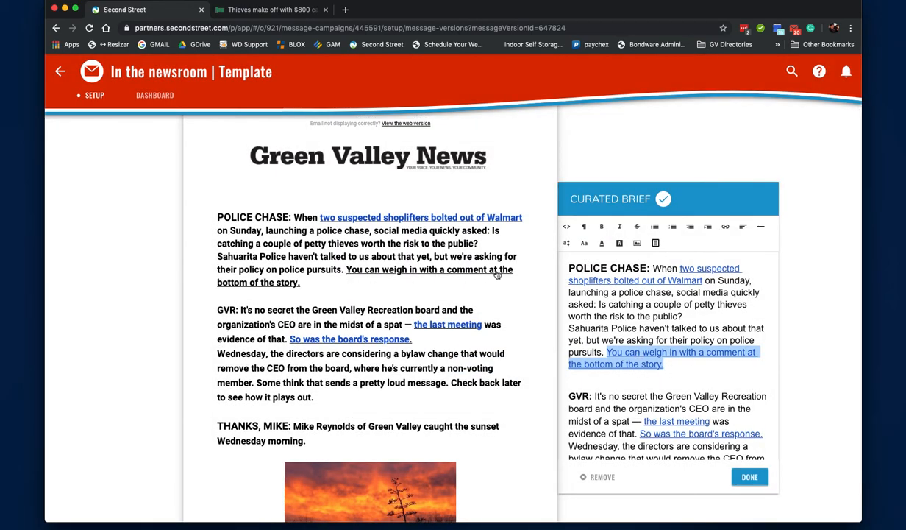
left_click(602, 243)
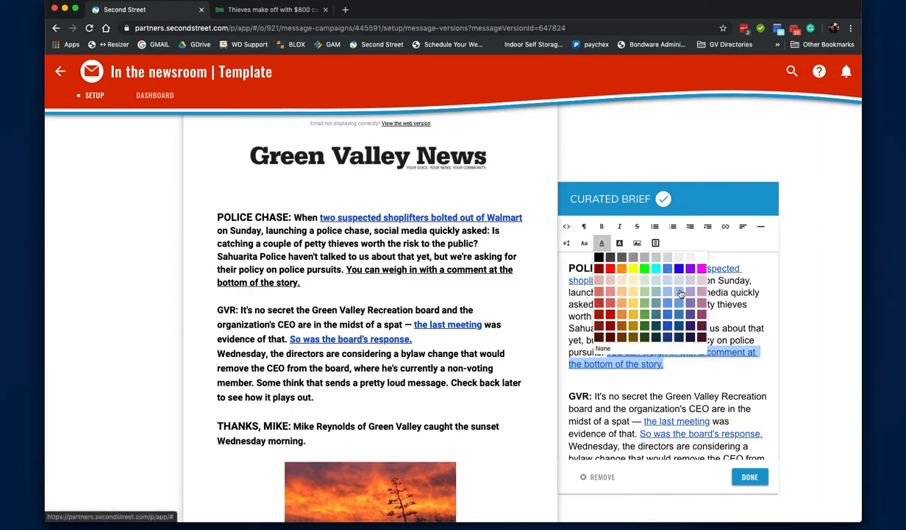
left_click(668, 331)
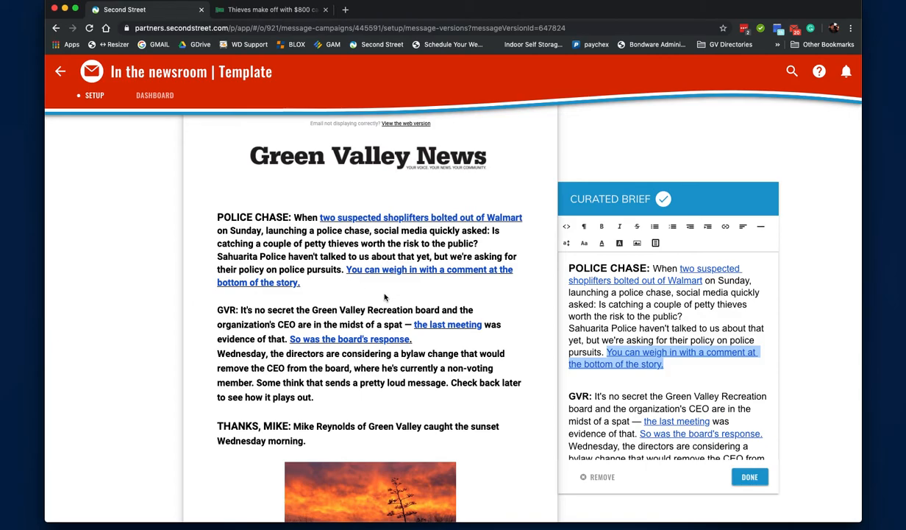
left_click(666, 361)
- Examine the rest of the curated brief's text, from the GVR item to the sunset photo at its end
scroll(666, 361, "down", 2)
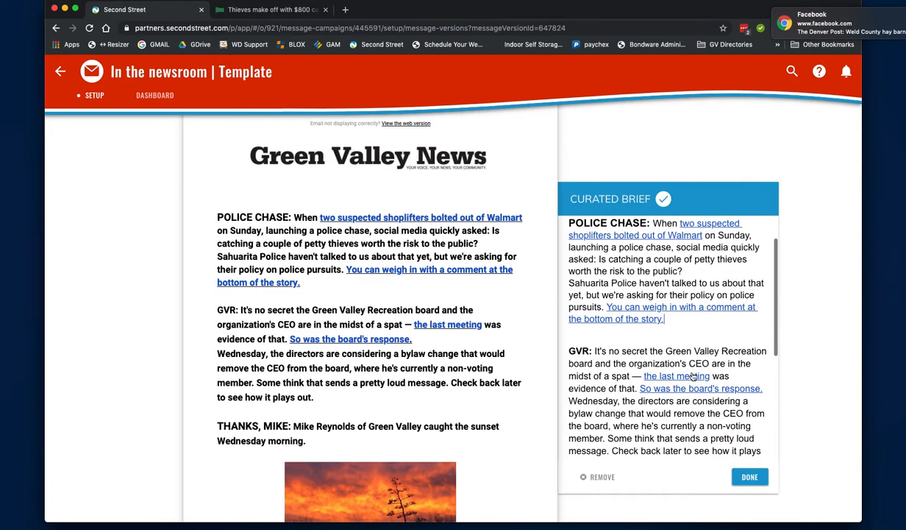
scroll(693, 376, "down", 5)
scroll(641, 344, "down", 1)
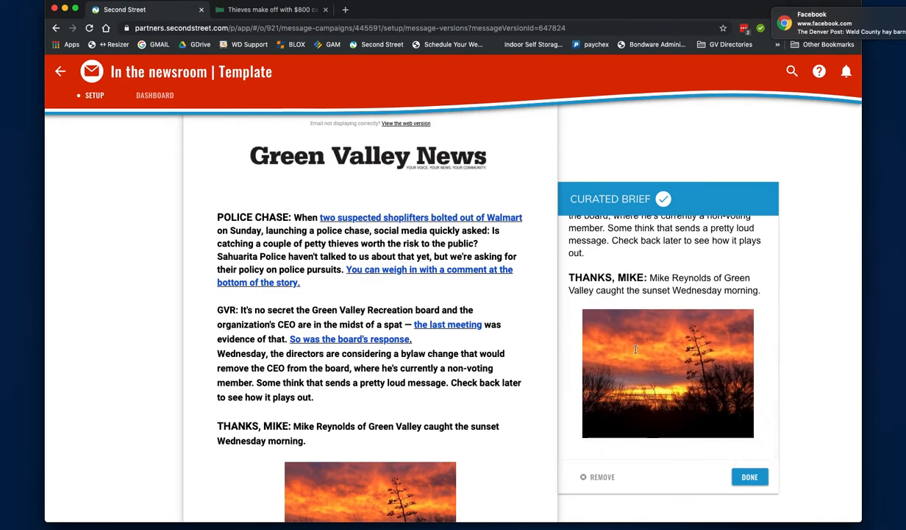
scroll(641, 344, "up", 7)
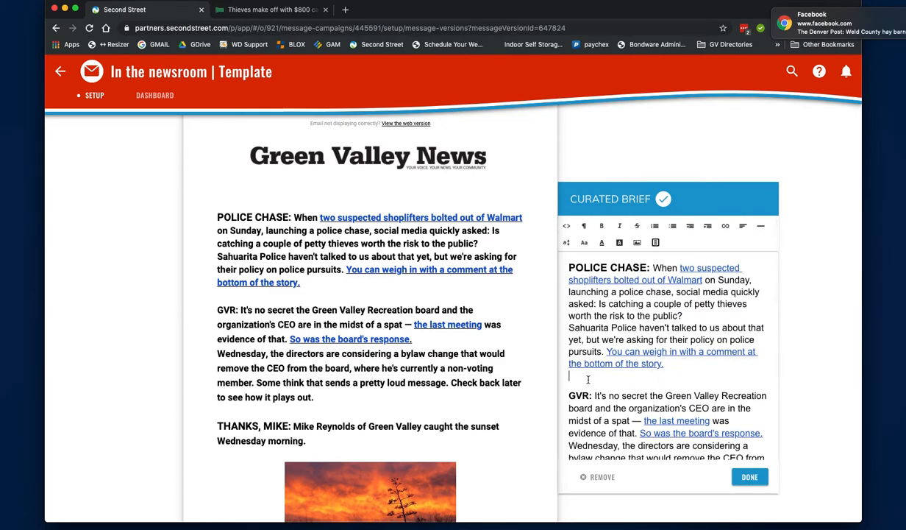
scroll(578, 382, "down", 3)
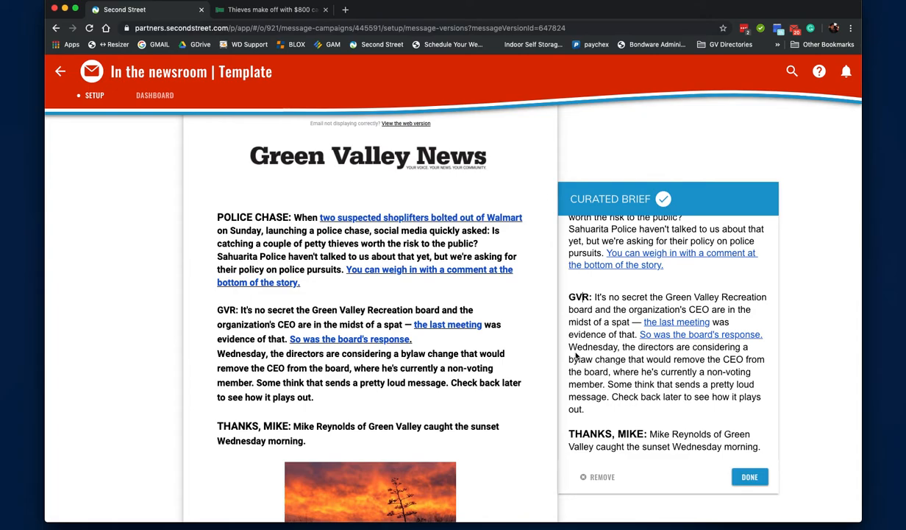
scroll(577, 355, "down", 4)
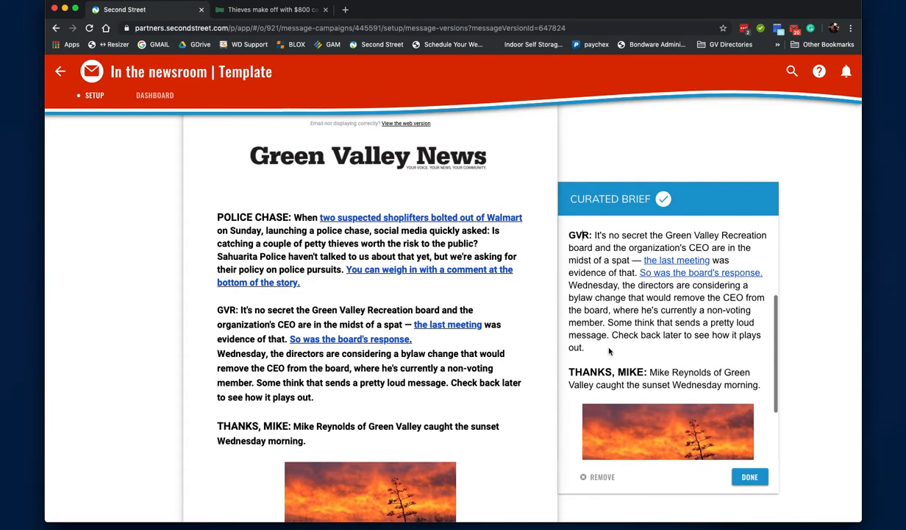
- Delete the sunset photo from the end of the curated brief
mouse_move(694, 354)
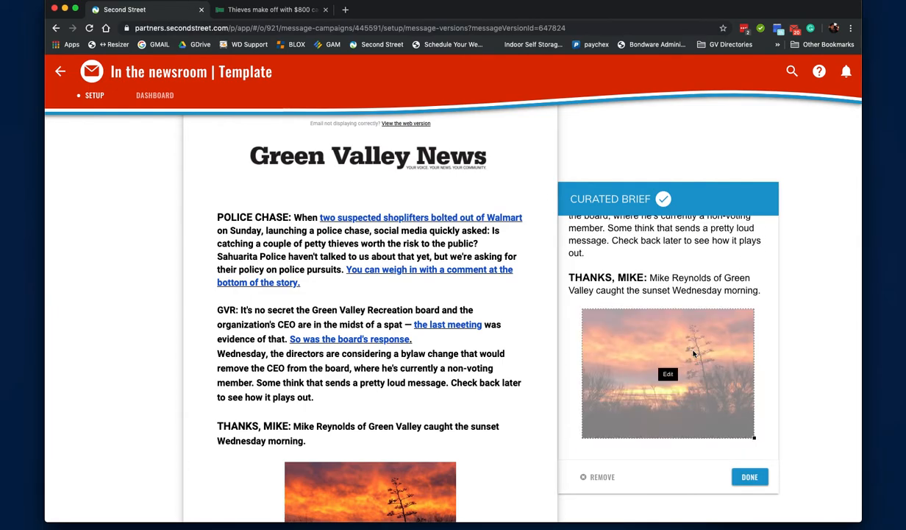
scroll(437, 362, "down", 4)
left_click_drag(417, 390, 905, 393)
left_click(761, 365)
key("BackSpace")
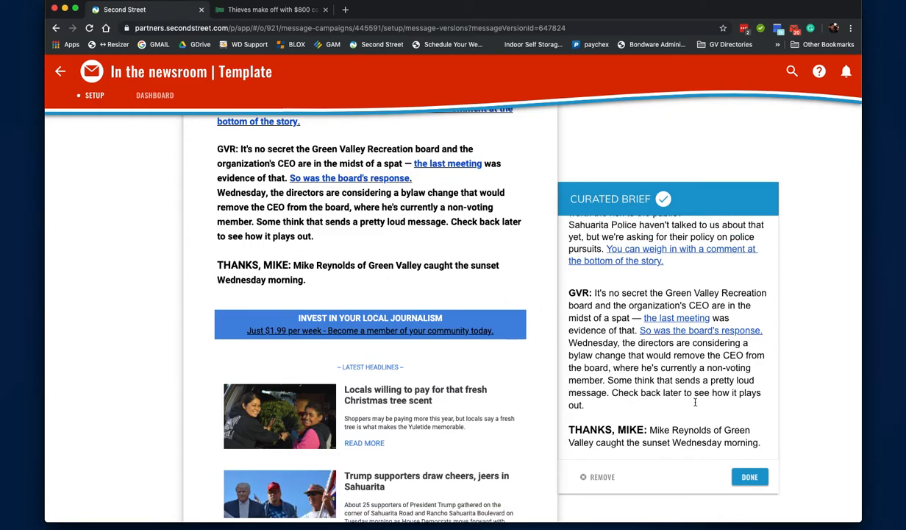
- Insert the image 2628615.jpg from the Desktop into the GVR item, after the "So was the board's response." link
scroll(694, 401, "up", 3)
scroll(617, 402, "down", 3)
scroll(718, 348, "up", 3)
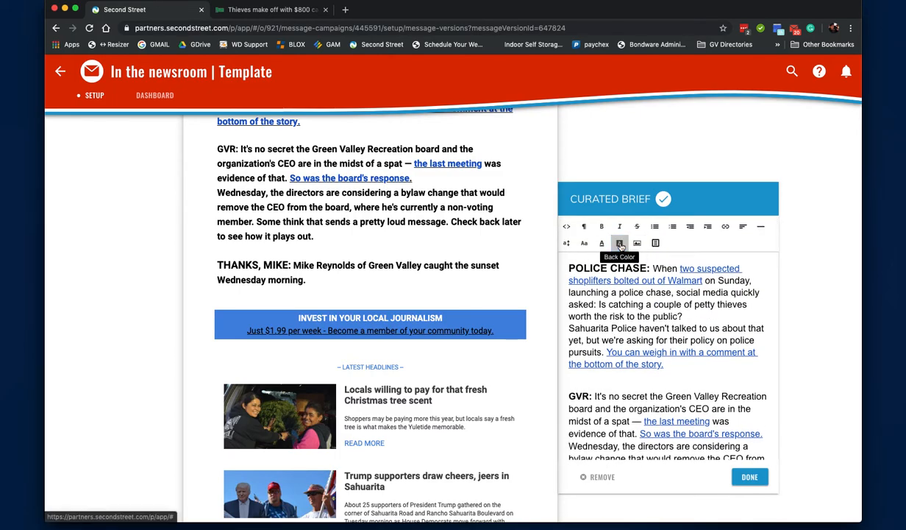
left_click(637, 242)
left_click(353, 299)
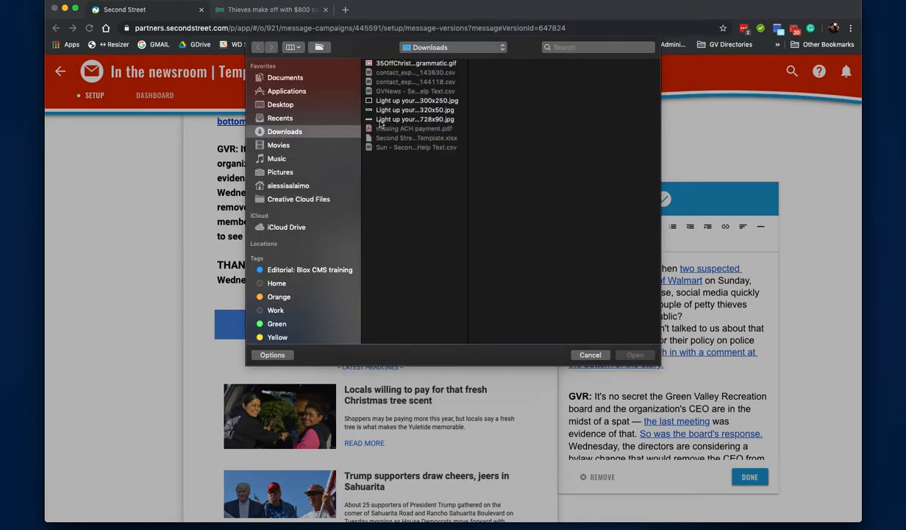
left_click(283, 106)
double_click(398, 73)
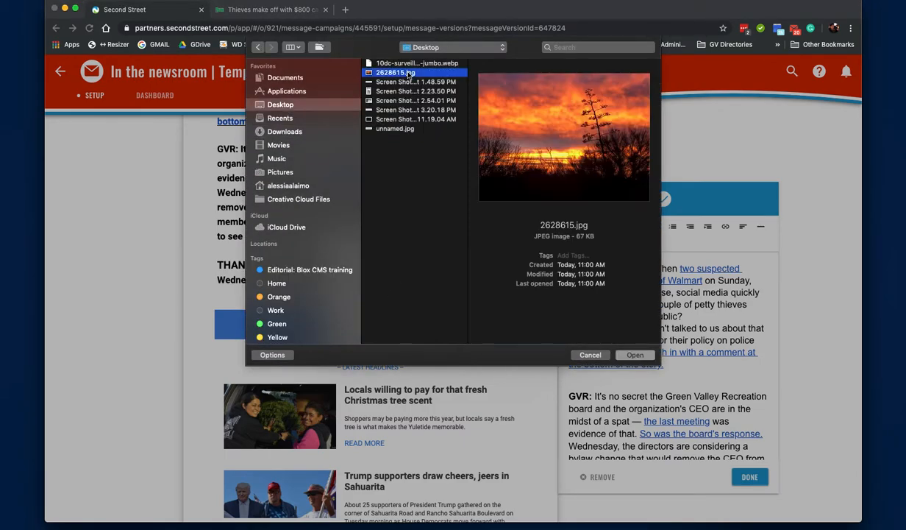
left_click(515, 335)
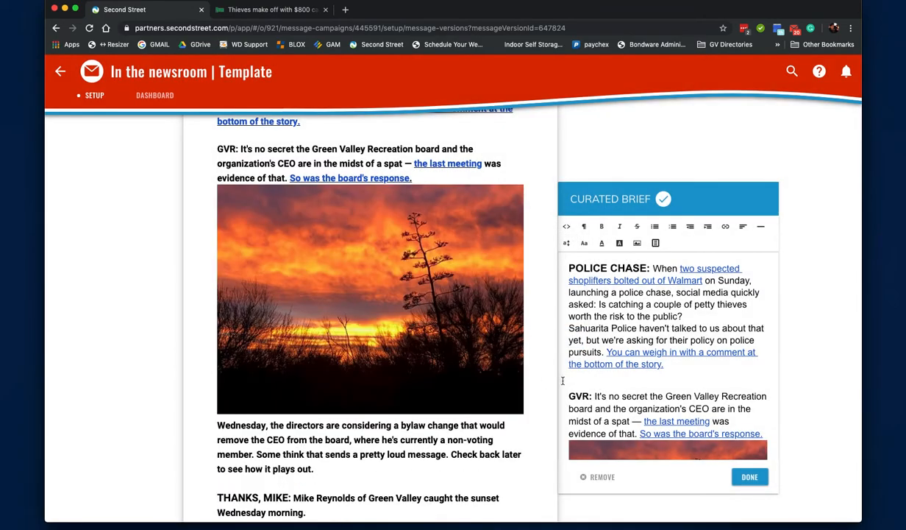
- Set the position of the sunset photo in the curated brief's GVR item to Left and save the image settings
scroll(532, 369, "up", 2)
scroll(533, 369, "down", 1)
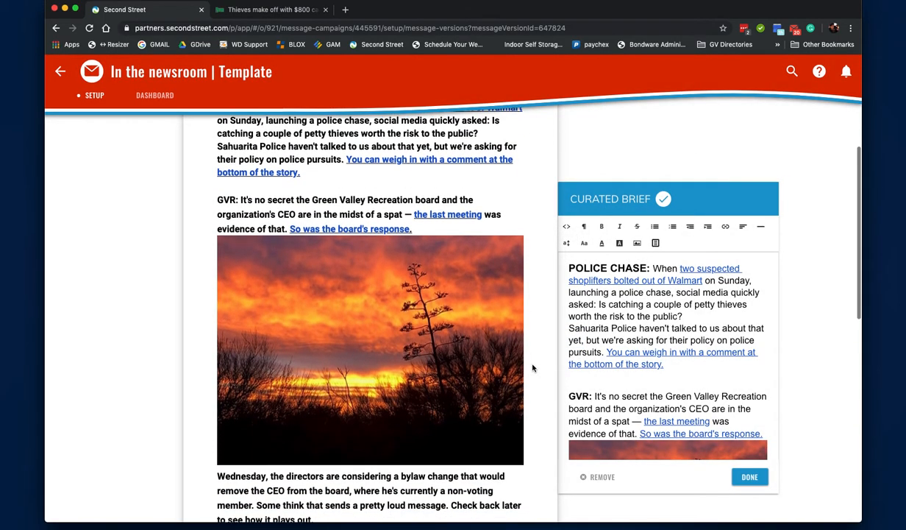
scroll(530, 366, "down", 1)
scroll(728, 349, "down", 4)
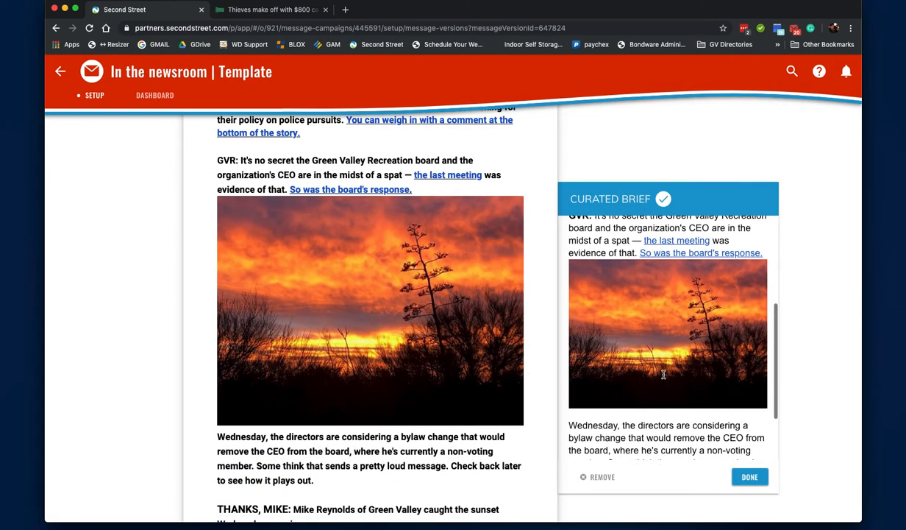
left_click(730, 352)
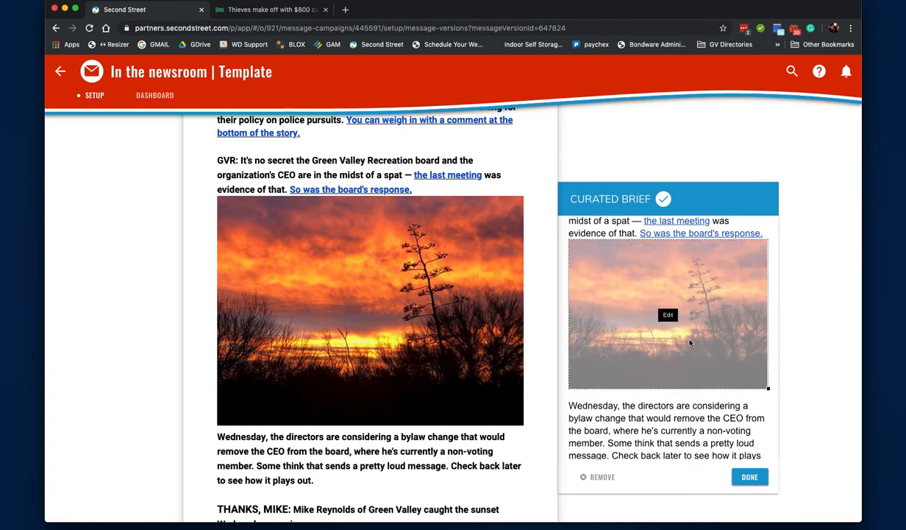
left_click(667, 316)
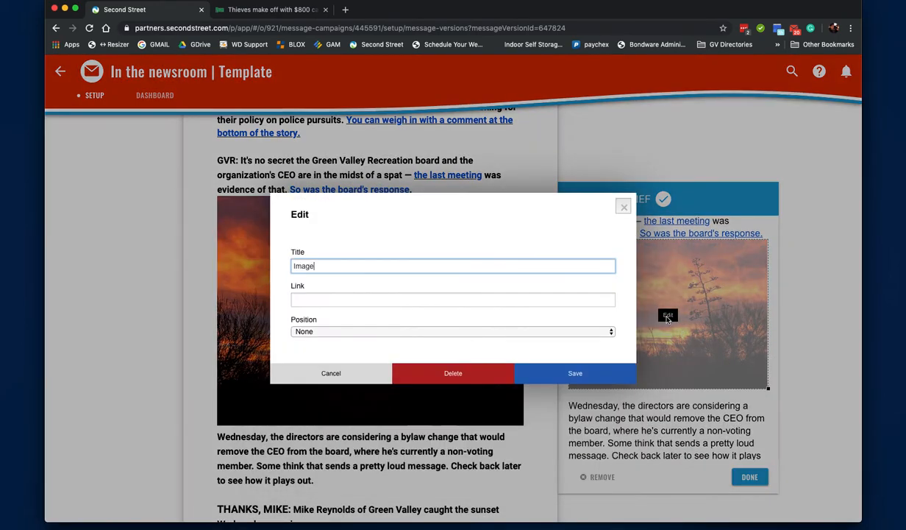
left_click(315, 331)
left_click(321, 342)
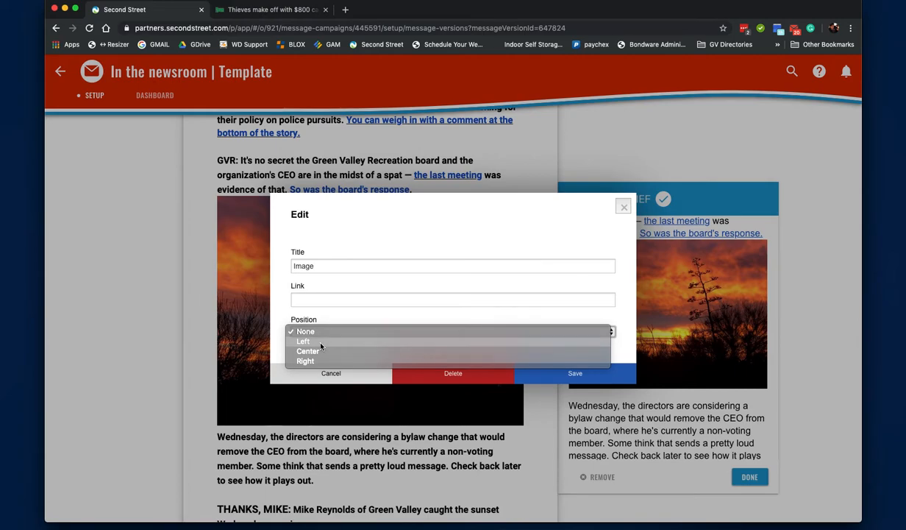
left_click(540, 373)
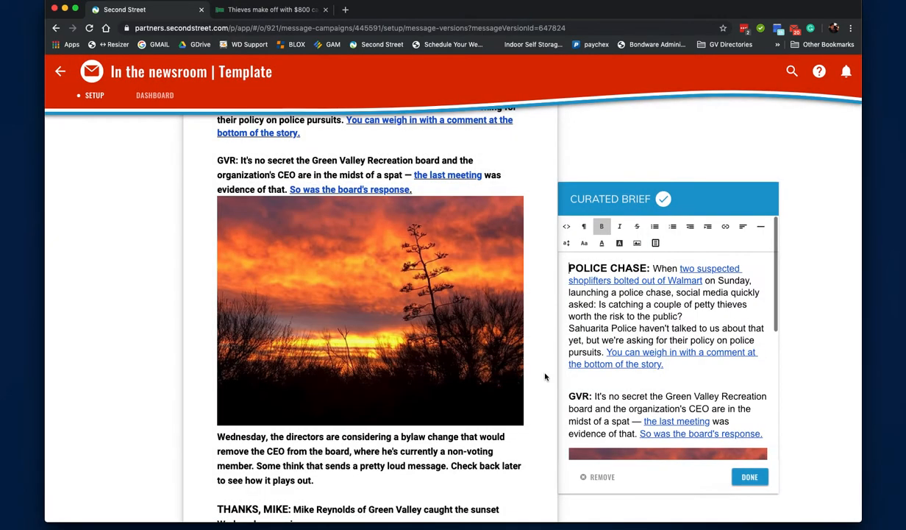
- Shrink the sunset photo in the curated brief to a little over half the width of the editor's text column
scroll(730, 380, "down", 5)
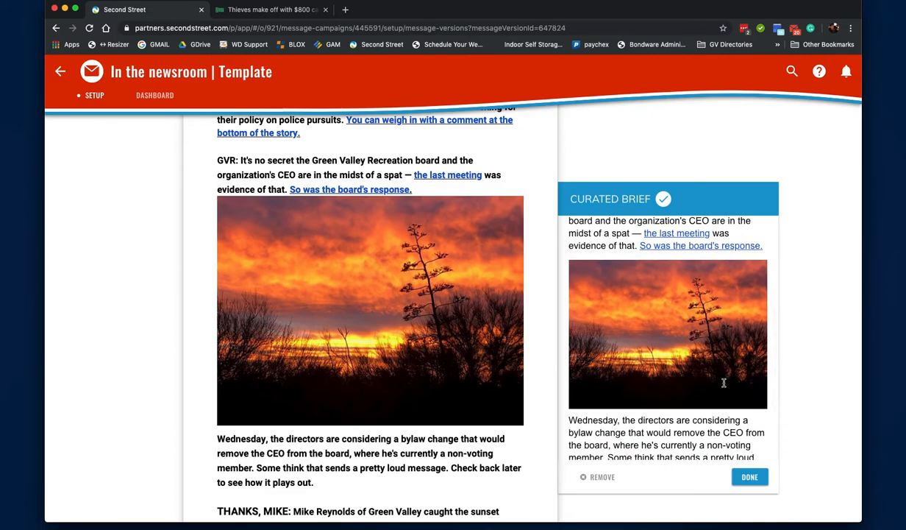
left_click(724, 384)
left_click_drag(763, 404, 676, 344)
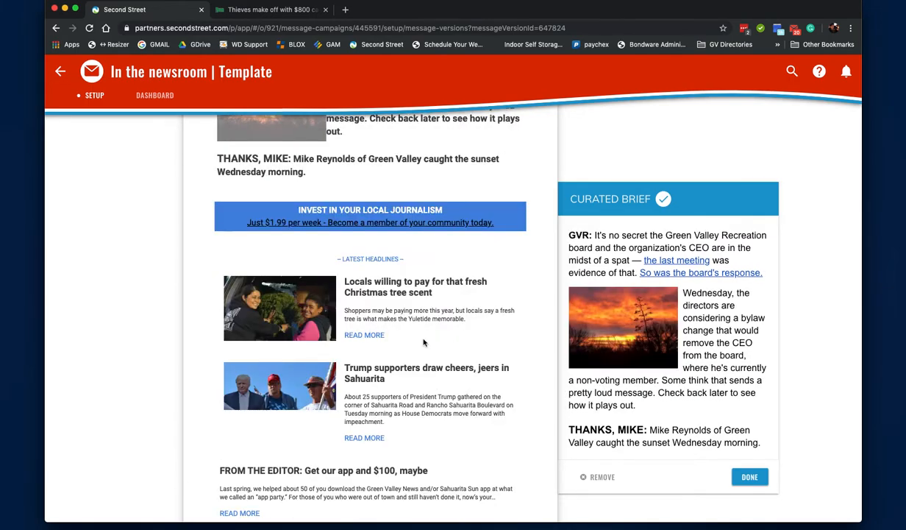
scroll(457, 348, "up", 4)
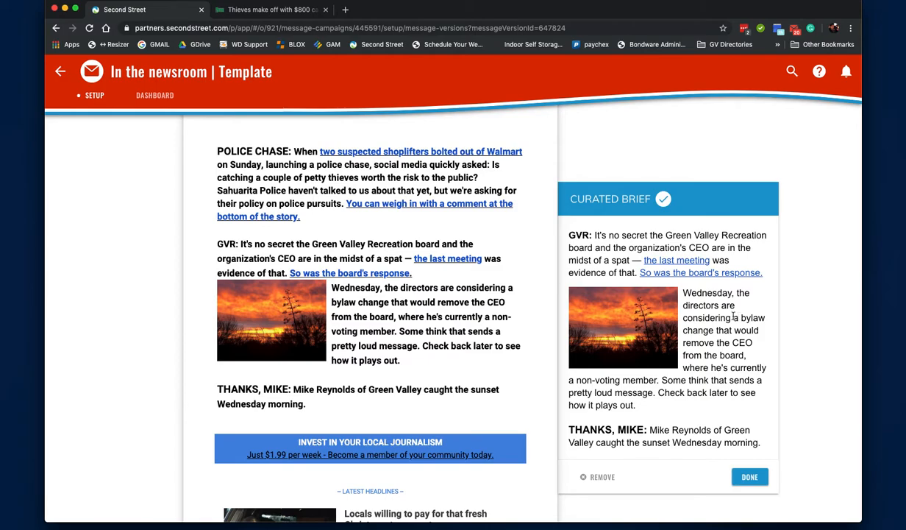
- Insert a blank line after the "So was the board's response." link, above the sunset photo
scroll(734, 317, "up", 2)
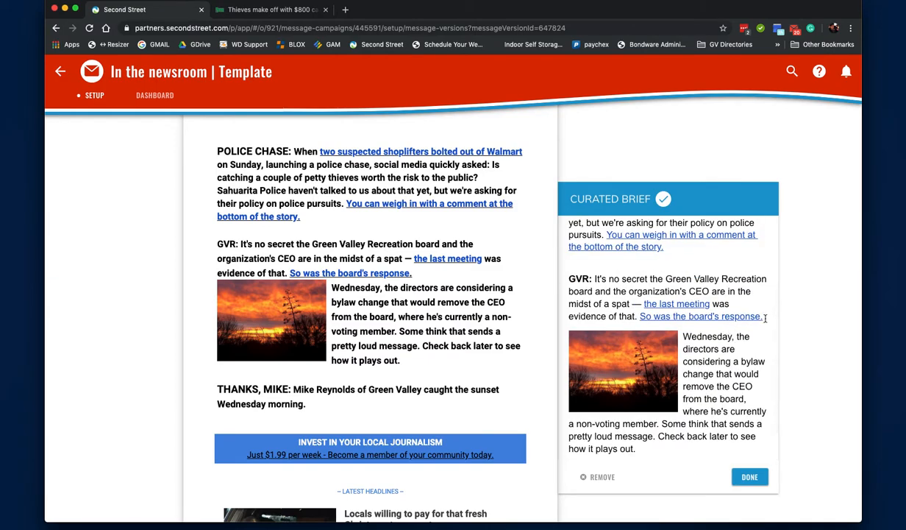
left_click(762, 317)
key("Return")
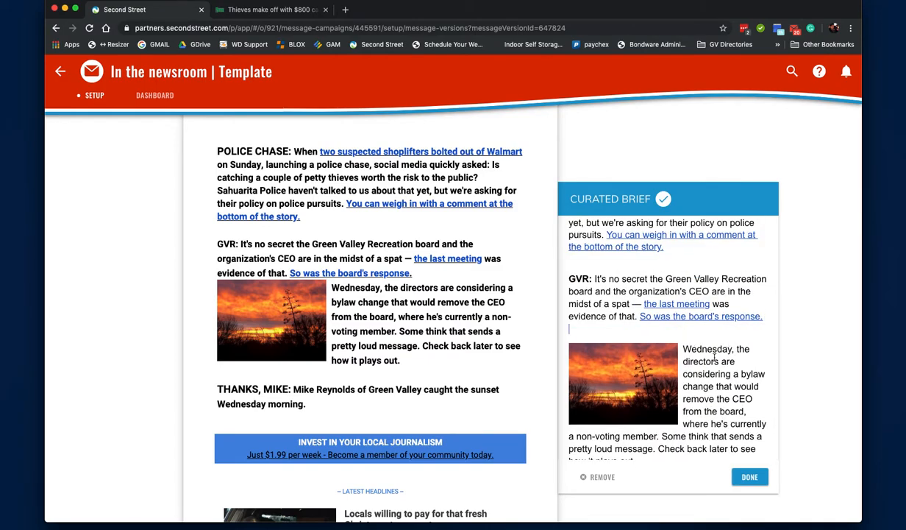
- Examine the spacing and layout of the curated brief and the content below it in the email preview
scroll(371, 361, "down", 1)
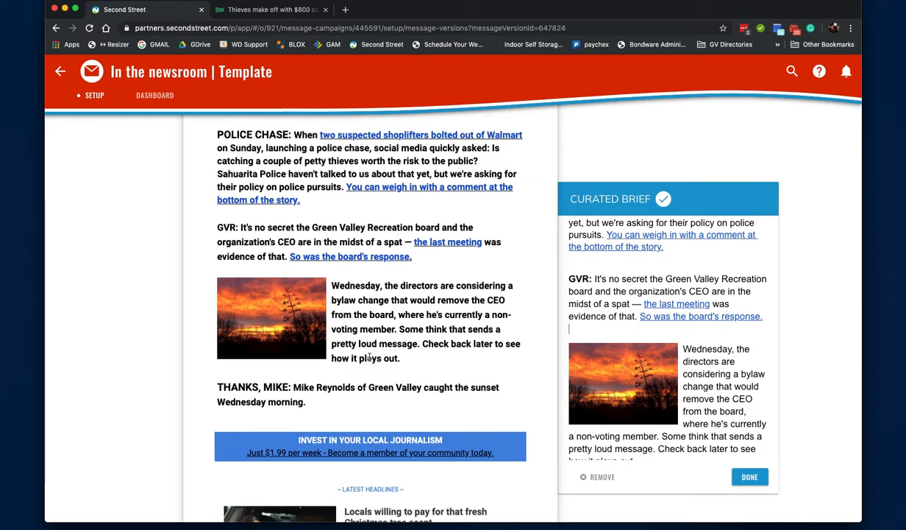
scroll(370, 361, "up", 2)
scroll(371, 360, "down", 2)
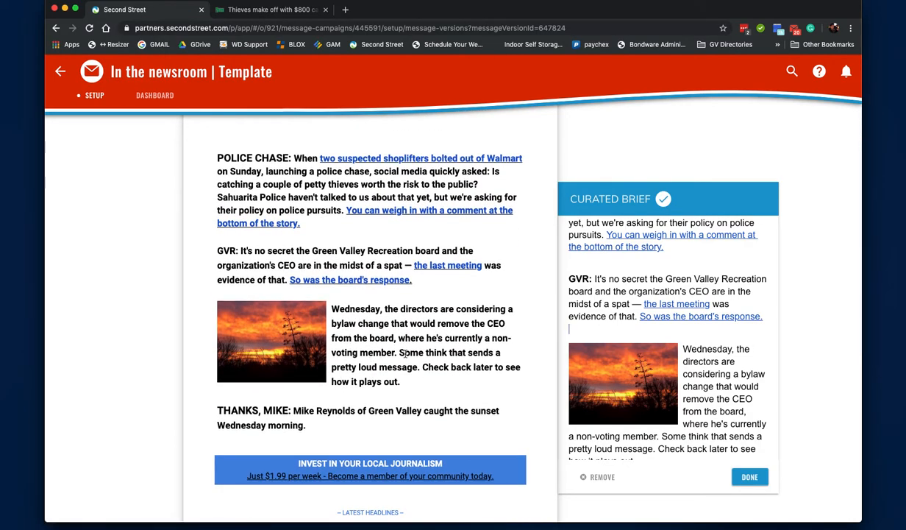
scroll(460, 336, "up", 2)
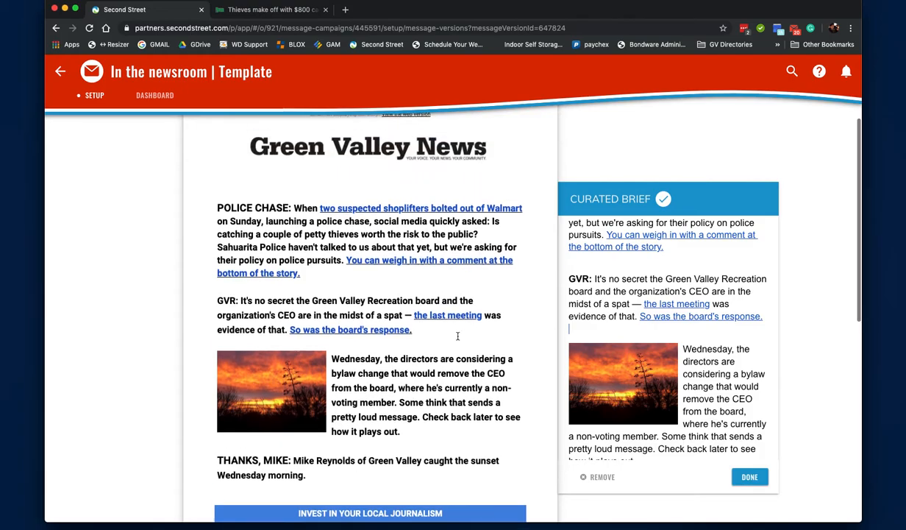
scroll(458, 337, "down", 3)
scroll(458, 337, "up", 1)
scroll(457, 336, "up", 2)
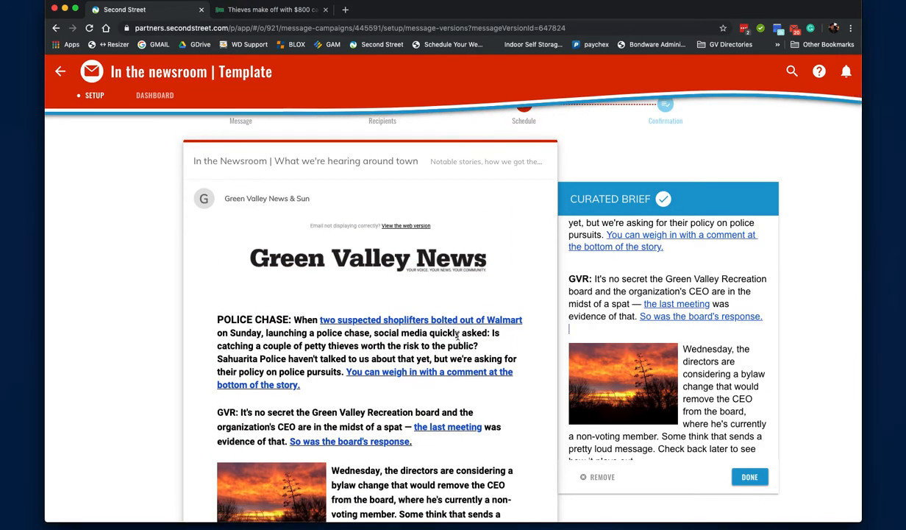
scroll(457, 336, "down", 5)
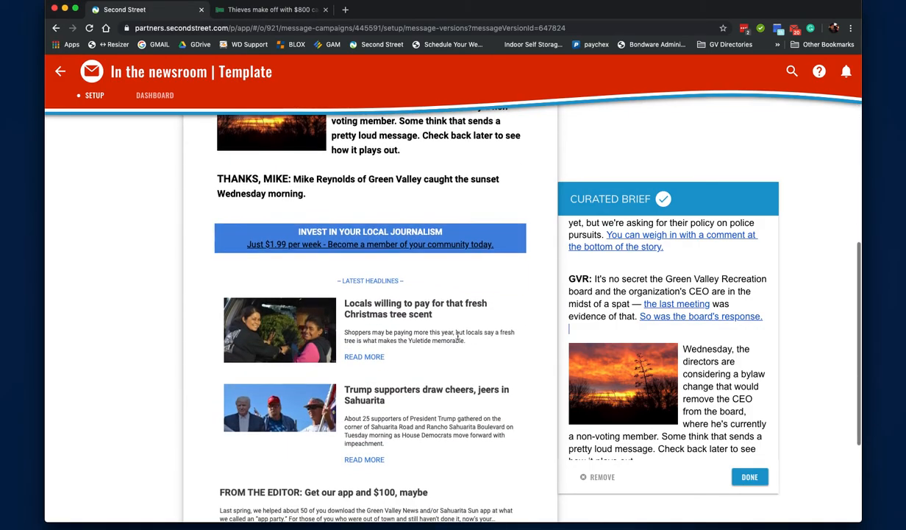
scroll(458, 336, "down", 2)
scroll(457, 337, "up", 5)
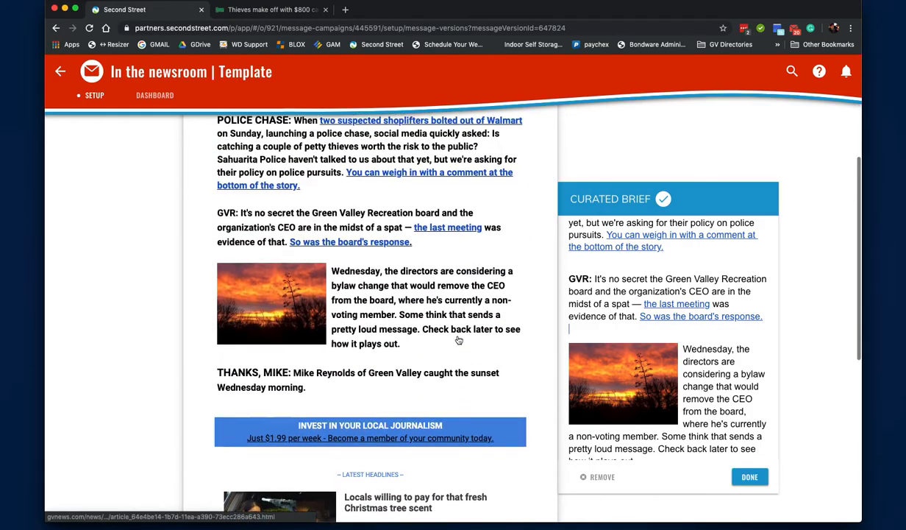
scroll(458, 340, "up", 4)
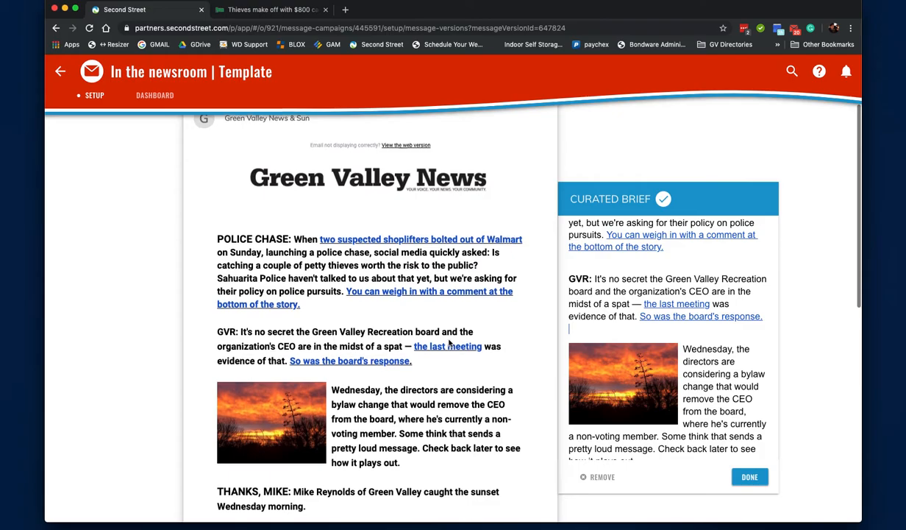
scroll(450, 343, "down", 5)
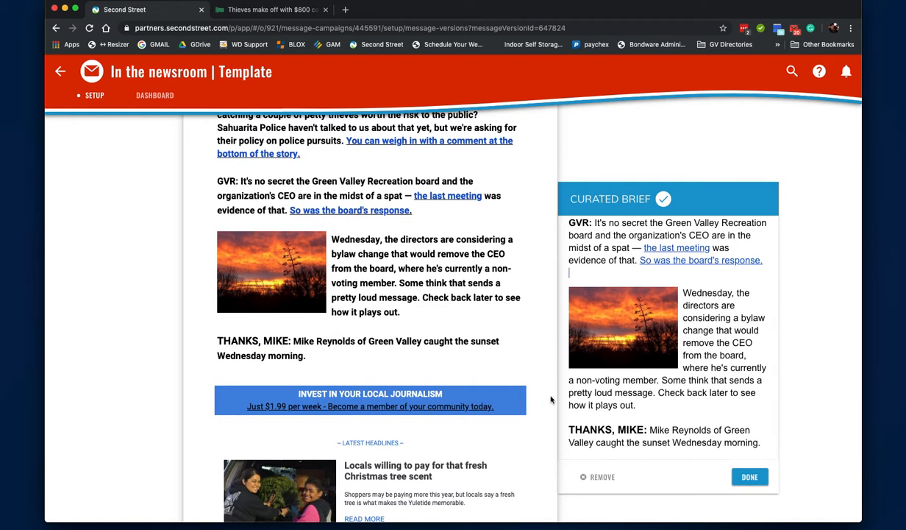
scroll(704, 351, "down", 5)
scroll(690, 352, "up", 5)
scroll(515, 210, "up", 6)
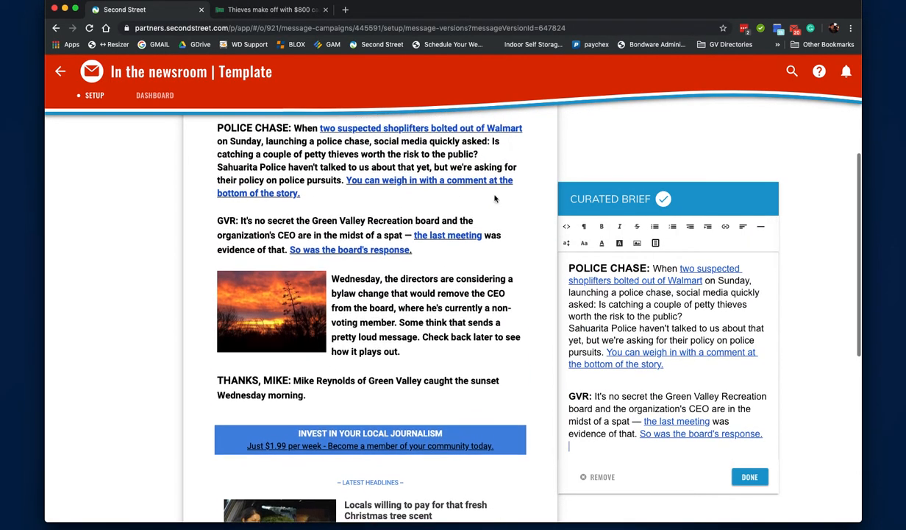
- Finish editing the curated brief and check the text of the Site Subscription Offer
left_click(750, 477)
scroll(420, 351, "down", 3)
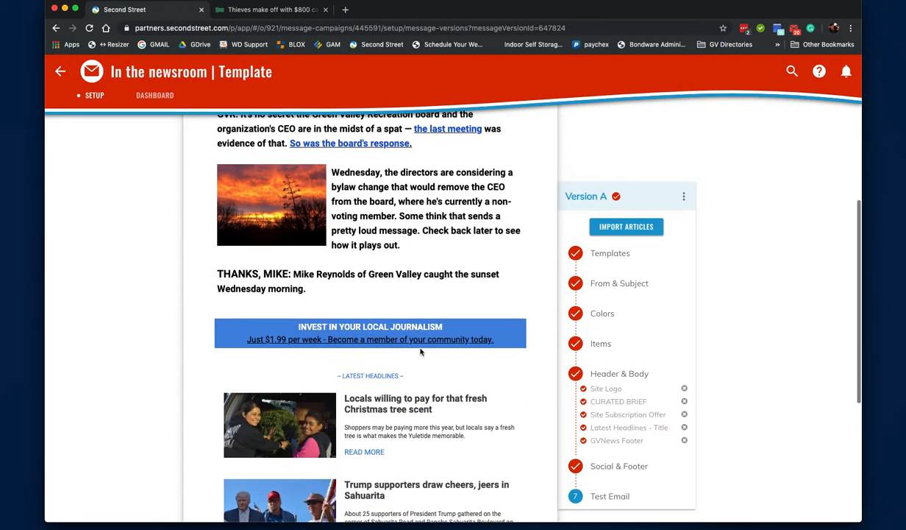
left_click(507, 332)
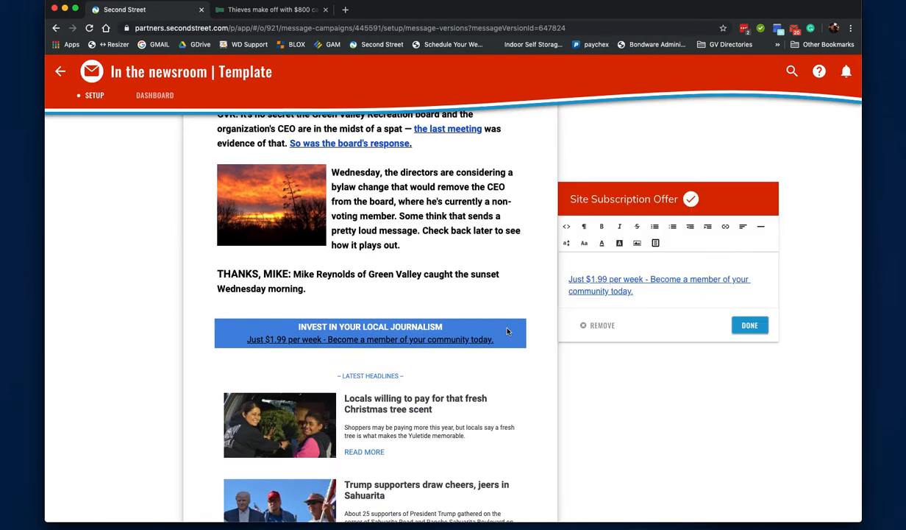
left_click(748, 327)
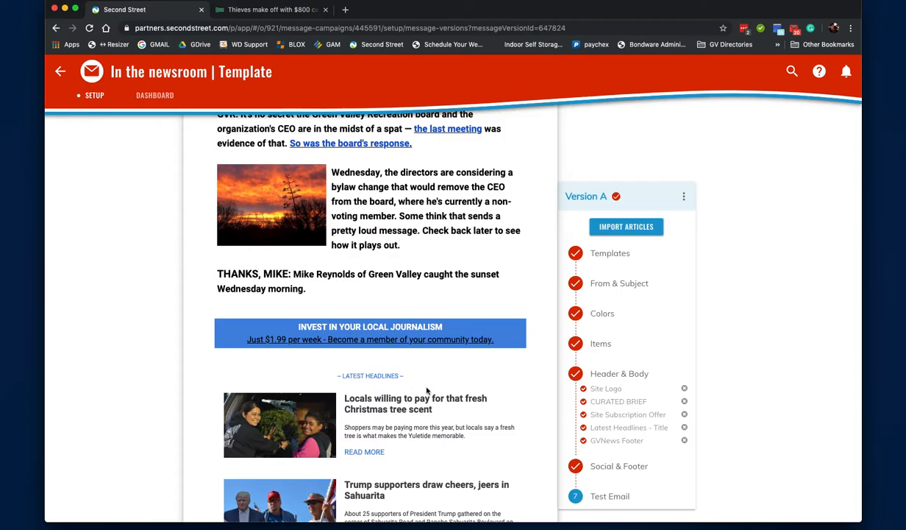
- Examine the whole email preview, from the Green Valley News header through the latest headlines to the social icons and footer
scroll(504, 387, "up", 7)
scroll(505, 386, "up", 2)
scroll(373, 263, "down", 2)
scroll(503, 286, "up", 2)
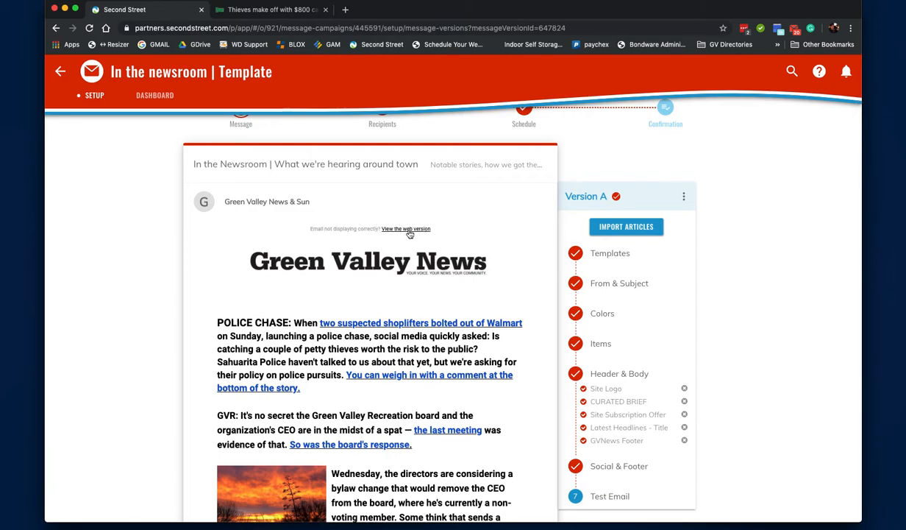
scroll(455, 285, "down", 4)
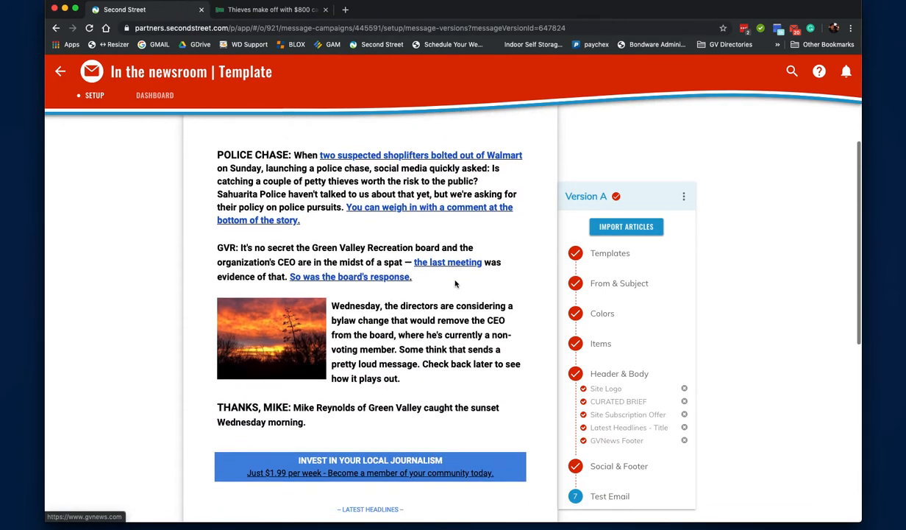
scroll(515, 307, "down", 3)
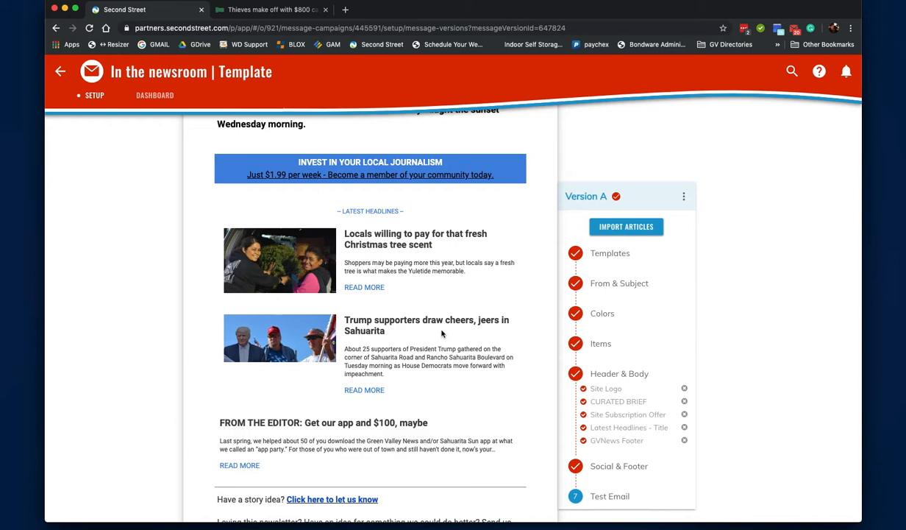
scroll(442, 333, "down", 3)
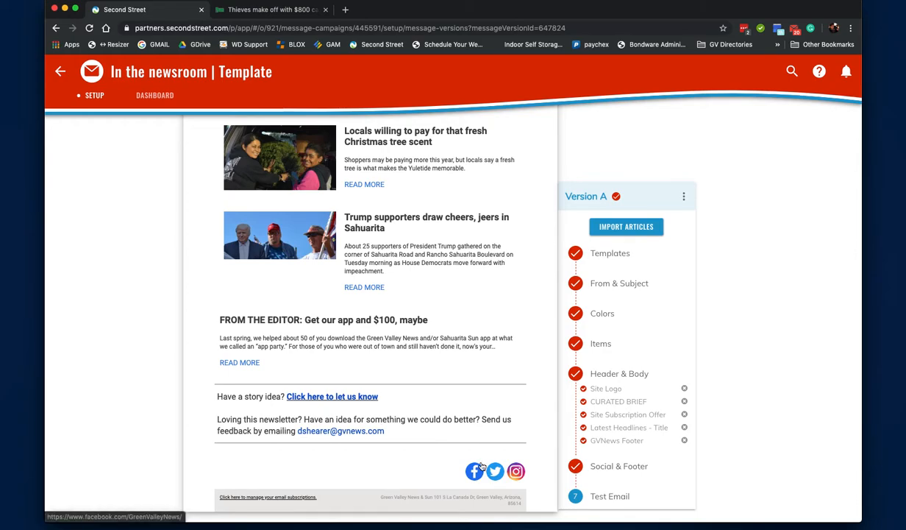
scroll(342, 422, "up", 10)
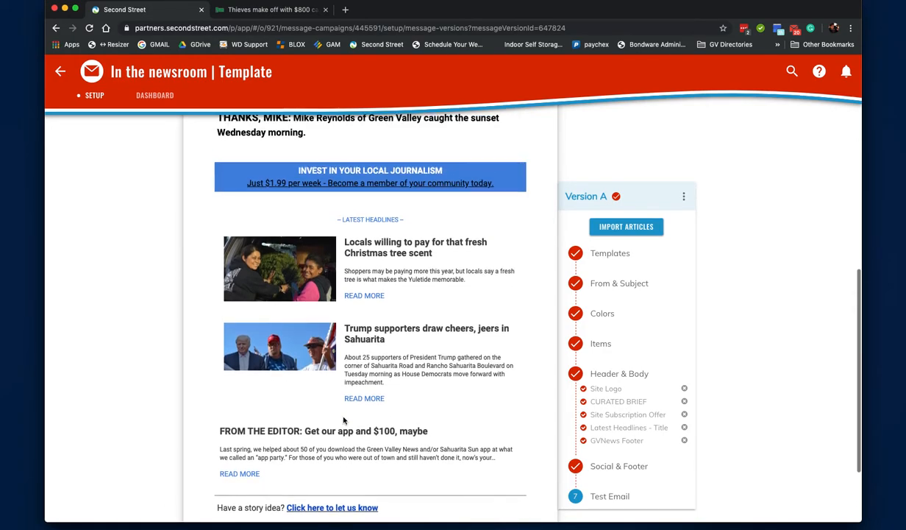
scroll(343, 421, "down", 7)
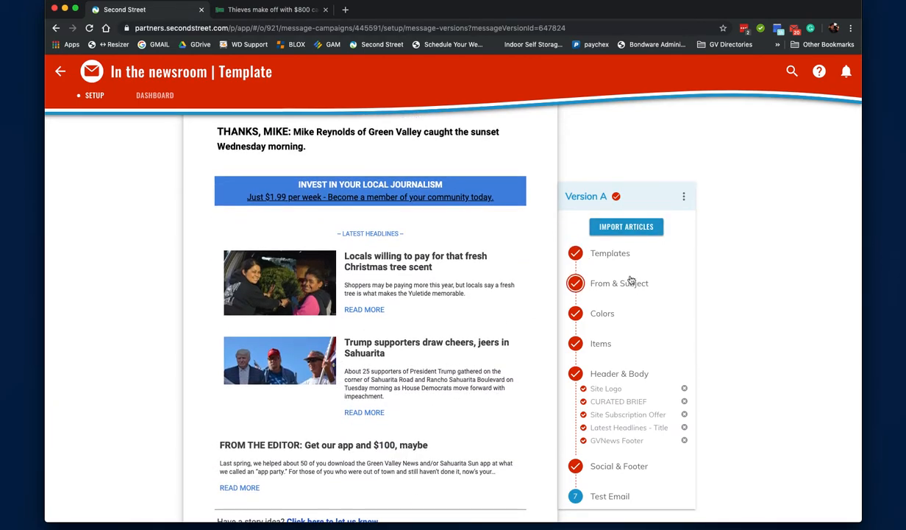
left_click(637, 229)
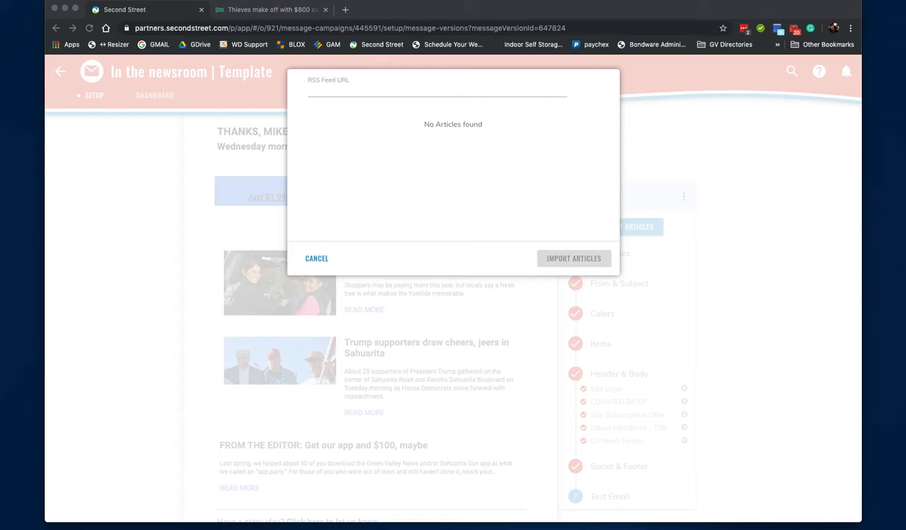
left_click(345, 9)
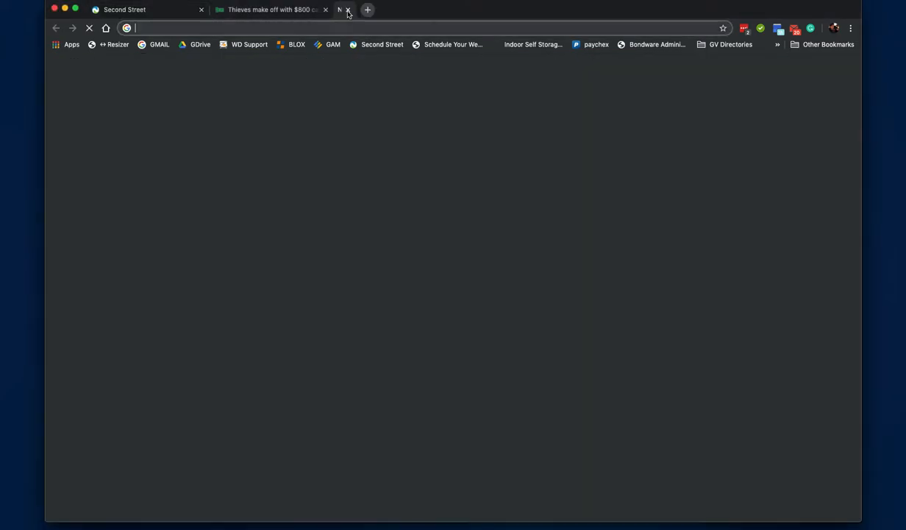
type("https://www.myheraldreview.com/search/?q=&nsa=eedition&nc=national/*&t=article&l=100&d1=168+hours+ago&s=&sd=desc&f=rss")
left_click_drag(239, 28, 186, 30)
type("gvnews")
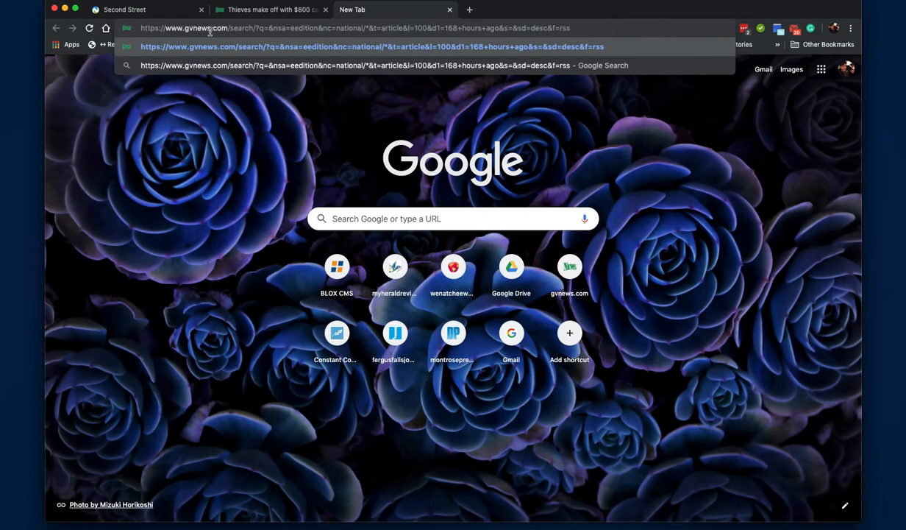
- Check the feed address's nsa, nc, article limit, time range and rss format parameters, and load the gvnews.com feed
left_click_drag(318, 30, 272, 29)
left_click_drag(365, 29, 324, 30)
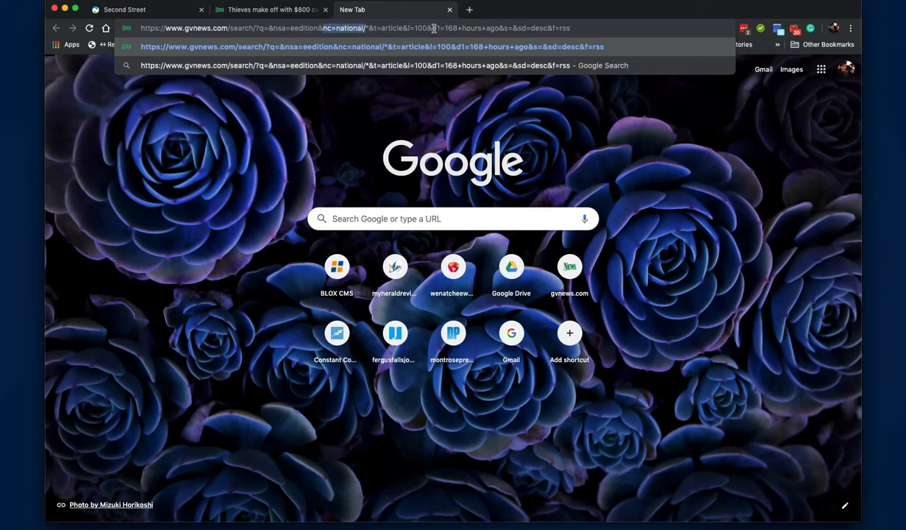
left_click_drag(427, 28, 381, 28)
left_click_drag(440, 28, 577, 28)
left_click(600, 28)
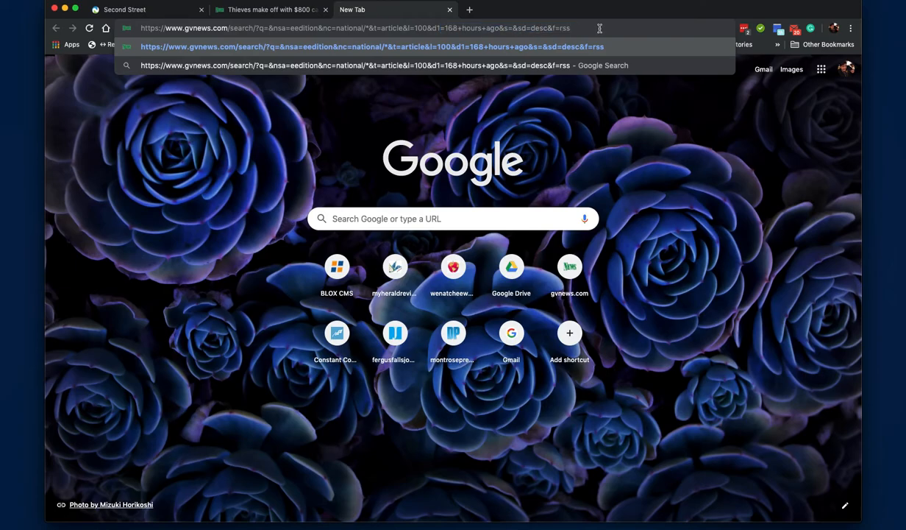
key("Return")
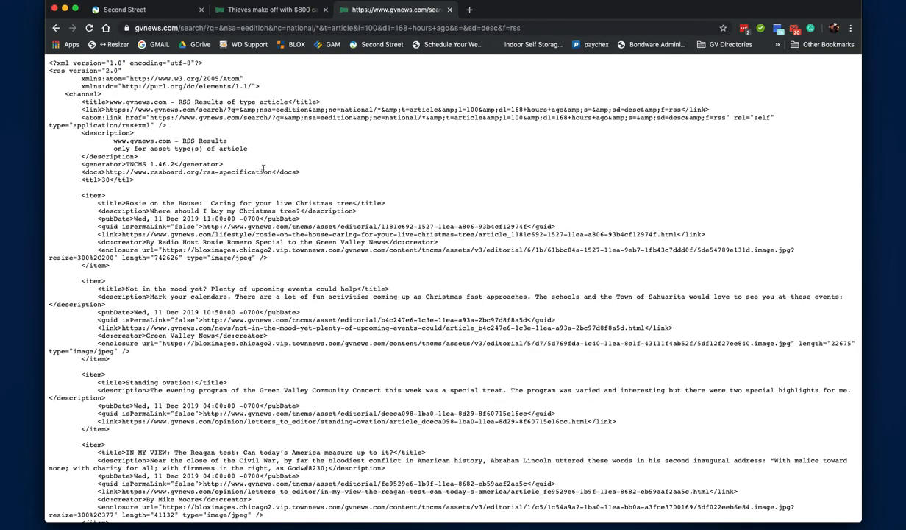
- Copy the gvnews.com feed address and enter it as the RSS feed URL in Second Street's article import
scroll(262, 169, "down", 20)
scroll(263, 170, "up", 20)
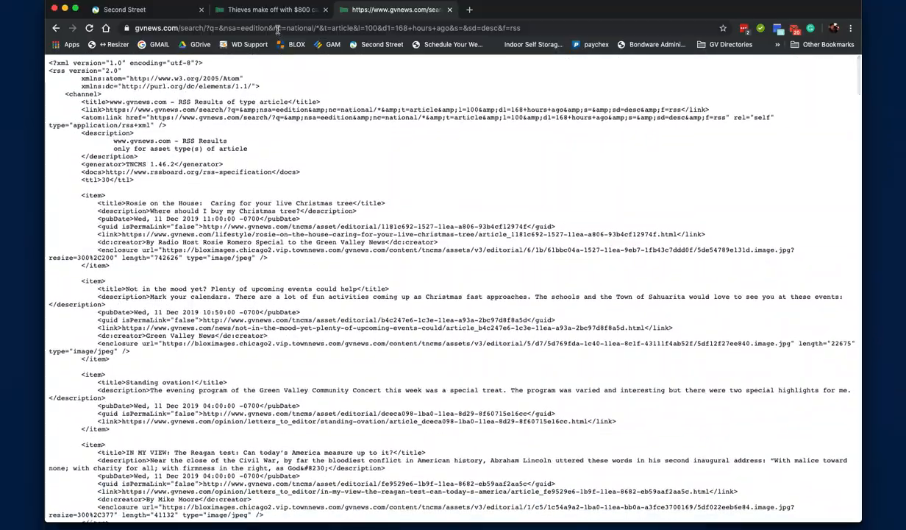
left_click(278, 28)
left_click(266, 10)
left_click(154, 11)
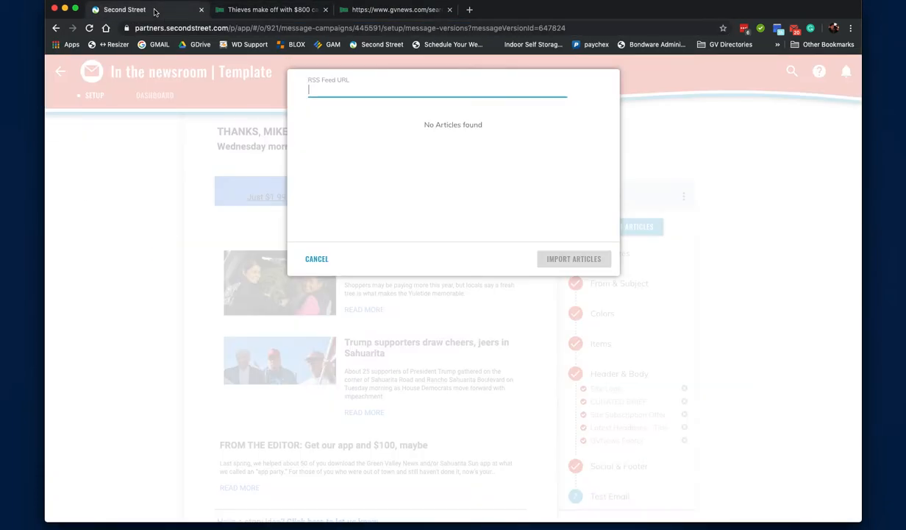
key("ctrl+v")
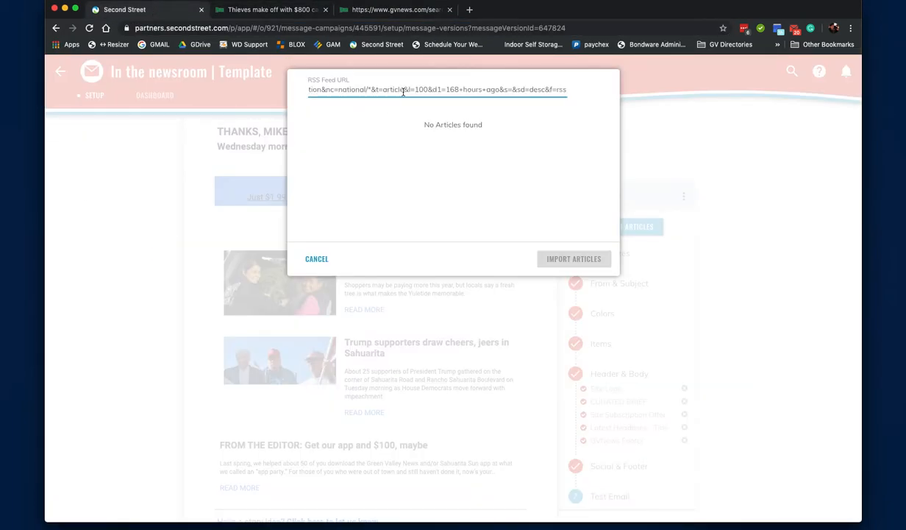
- Import the articles "Thieves make off with $800 cash", "Telephone scam results in $5,000 loss" and "Rosie on the House: Caring for your live Christmas tree"
scroll(504, 236, "down", 10)
scroll(515, 220, "up", 10)
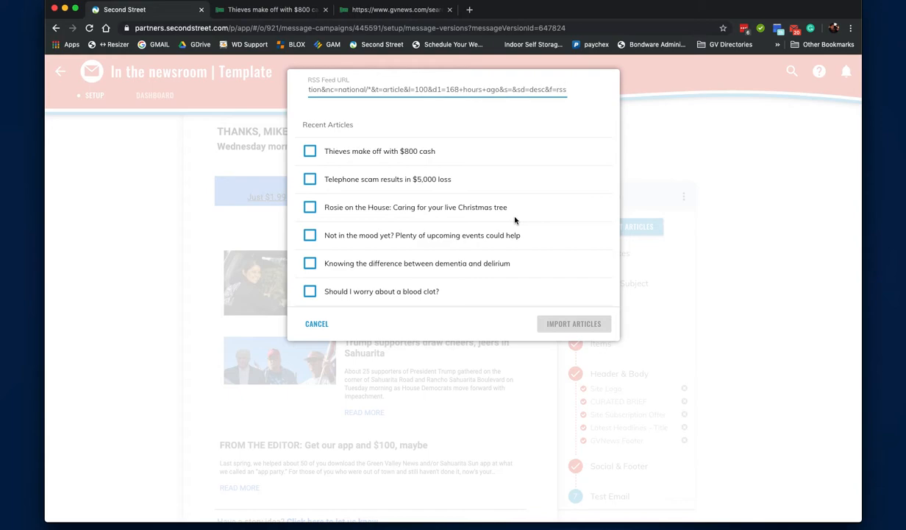
left_click(310, 151)
left_click(310, 179)
left_click(310, 206)
left_click(578, 324)
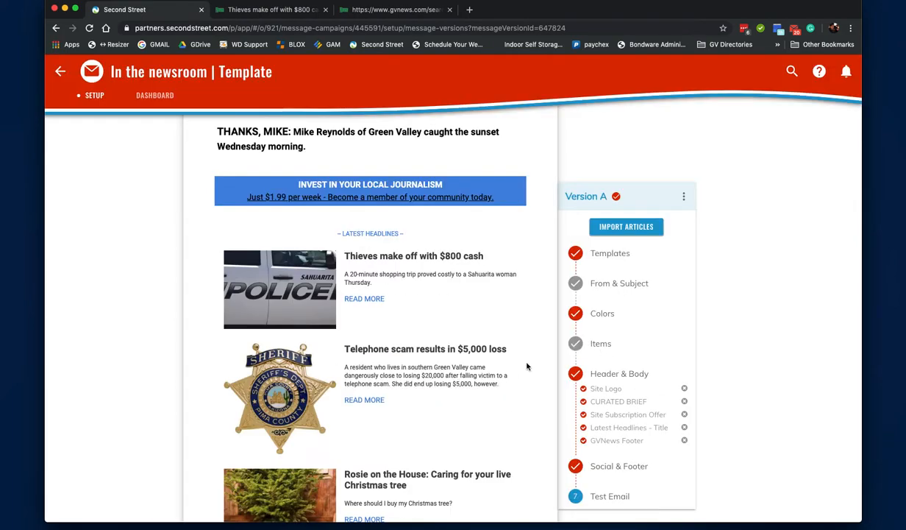
- Examine the imported stories' headlines, images, descriptions and links in the email preview, and open the Christmas tree story, Item 3
scroll(522, 364, "down", 3)
scroll(504, 308, "up", 3)
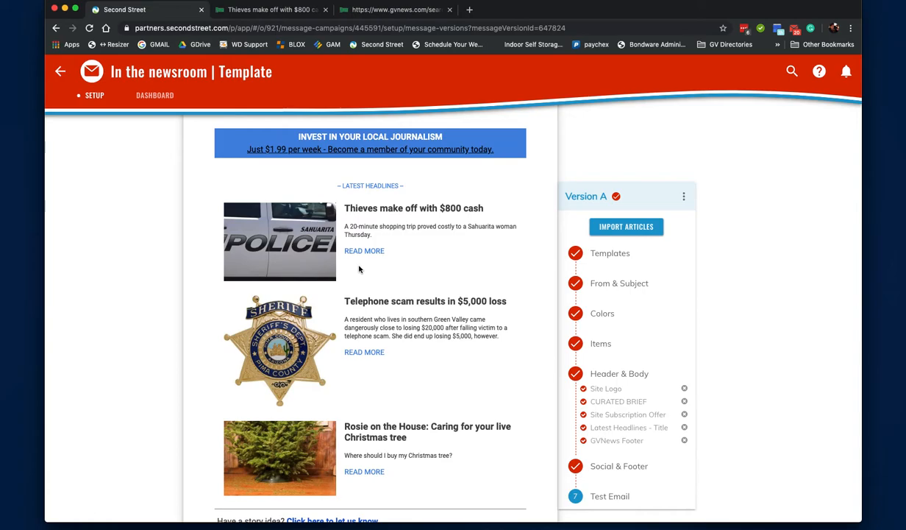
scroll(464, 364, "down", 2)
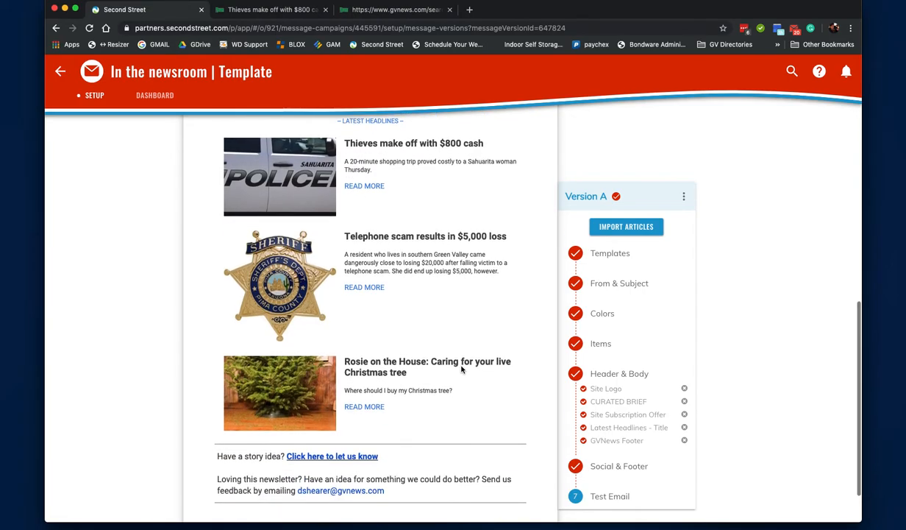
left_click(325, 237)
scroll(326, 243, "up", 2)
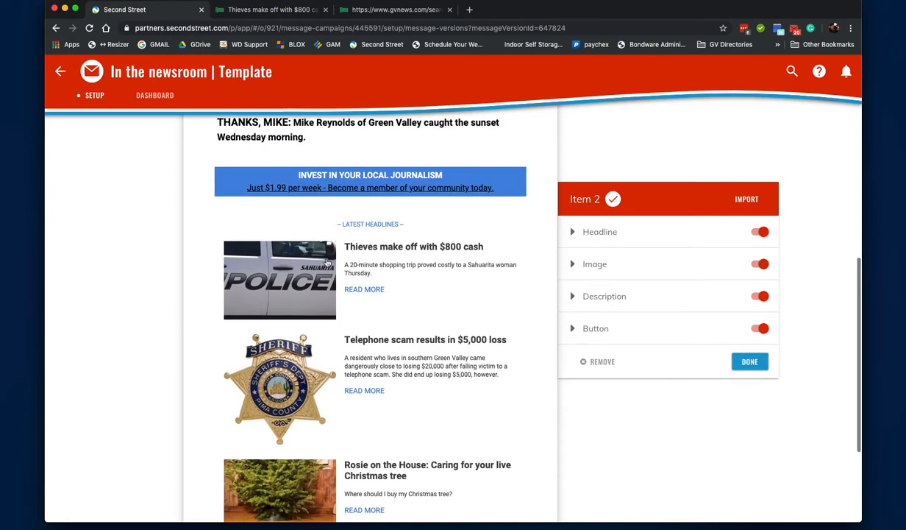
left_click(326, 259)
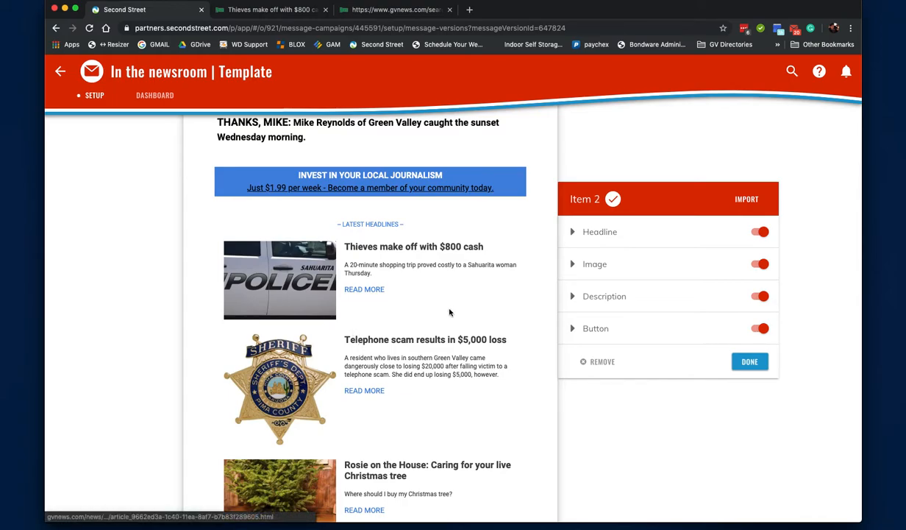
left_click(368, 468)
scroll(442, 403, "down", 1)
scroll(442, 402, "down", 3)
scroll(486, 376, "up", 2)
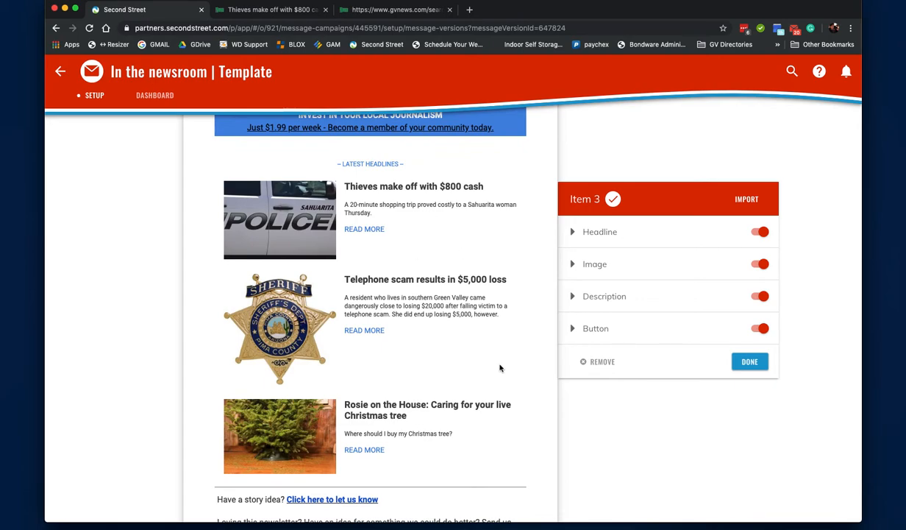
scroll(499, 368, "down", 5)
scroll(467, 358, "up", 5)
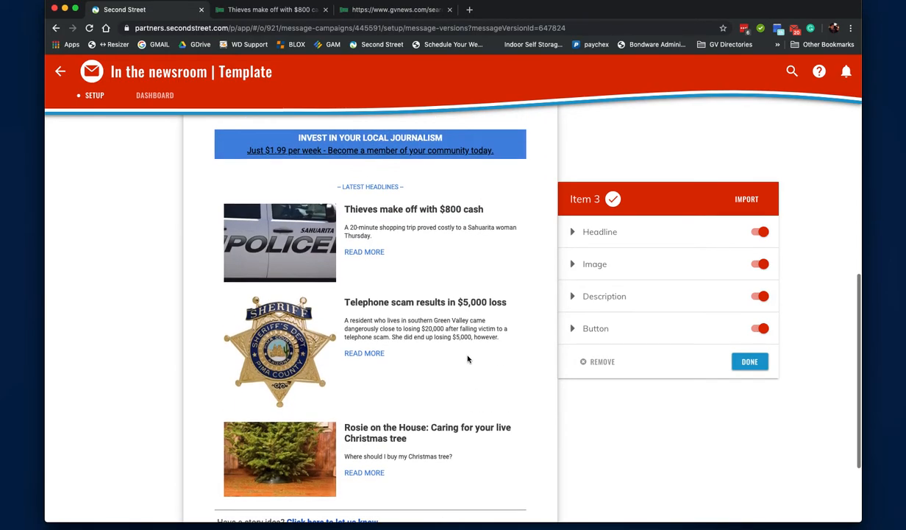
scroll(468, 359, "down", 1)
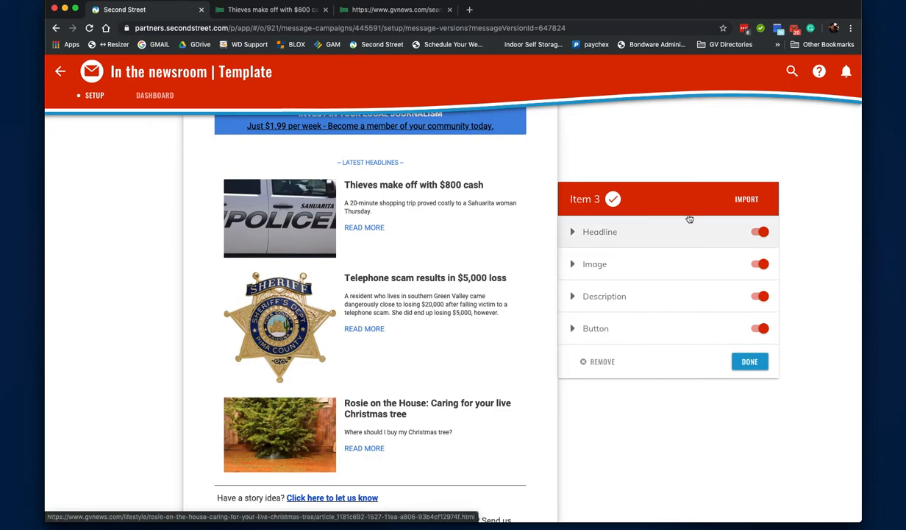
- Clear the imported headline text and link of Item 3 by switching its headline off and on again
left_click(613, 223)
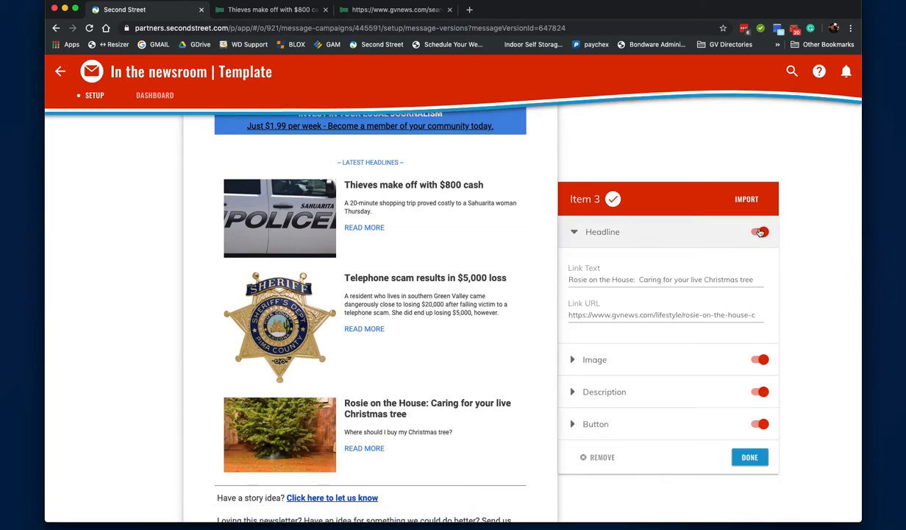
left_click(760, 232)
left_click(760, 233)
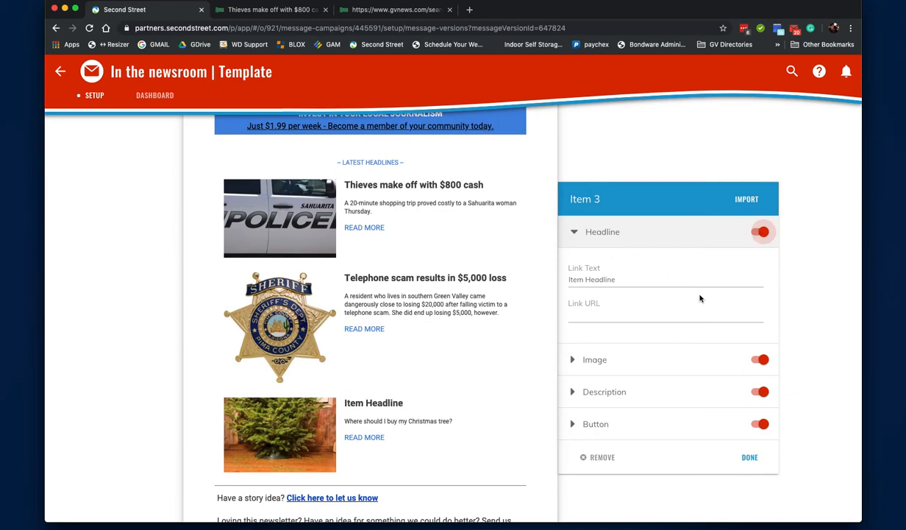
left_click(637, 279)
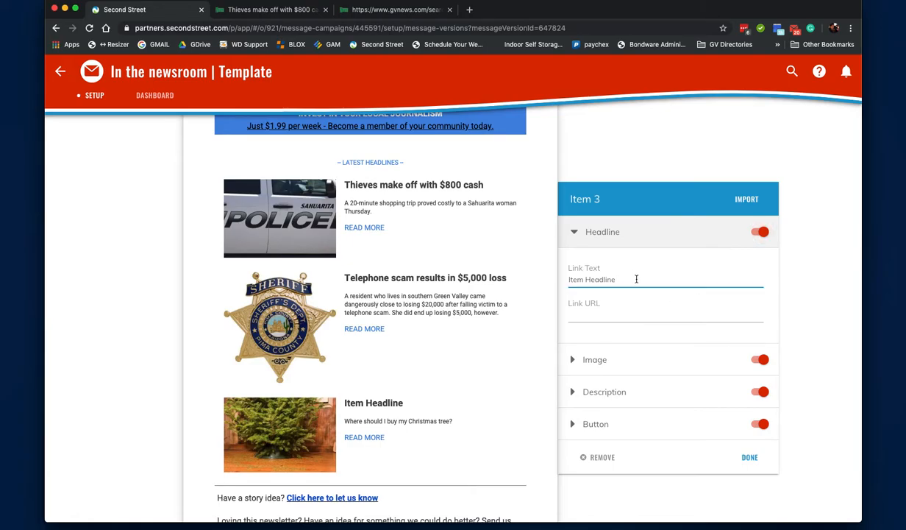
- Load nytimes.com in a new browser tab and open the opinion article "Can Boris Johnson Lie His Way Back Into Office?"
left_click(468, 11)
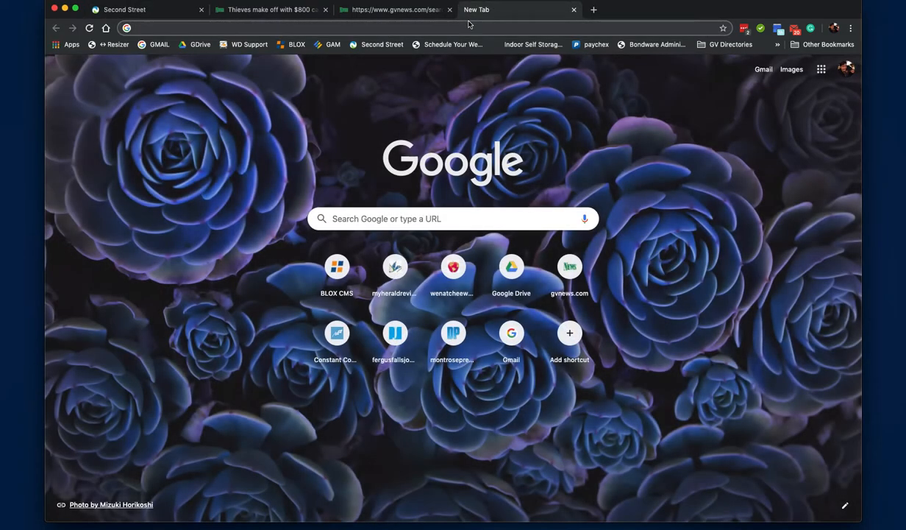
type("ny")
key("BackSpace")
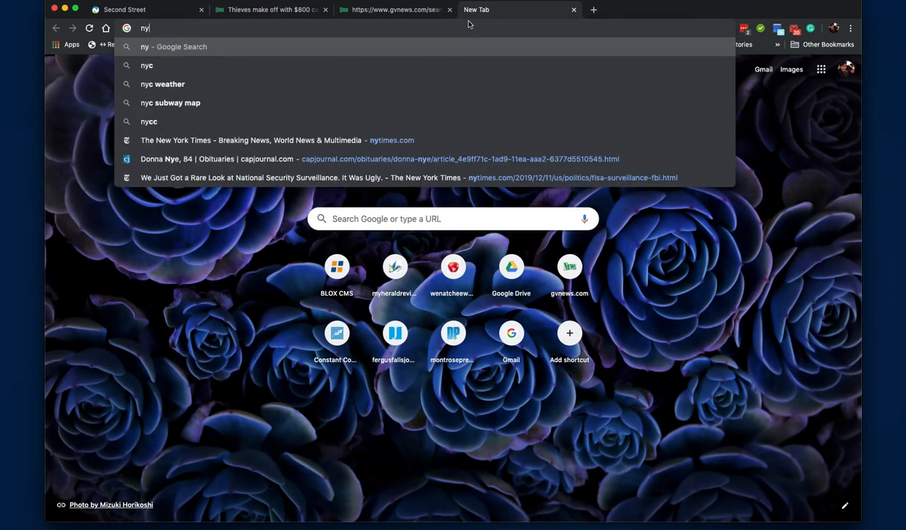
key("Down")
key("Down")
key("Down")
key("Return")
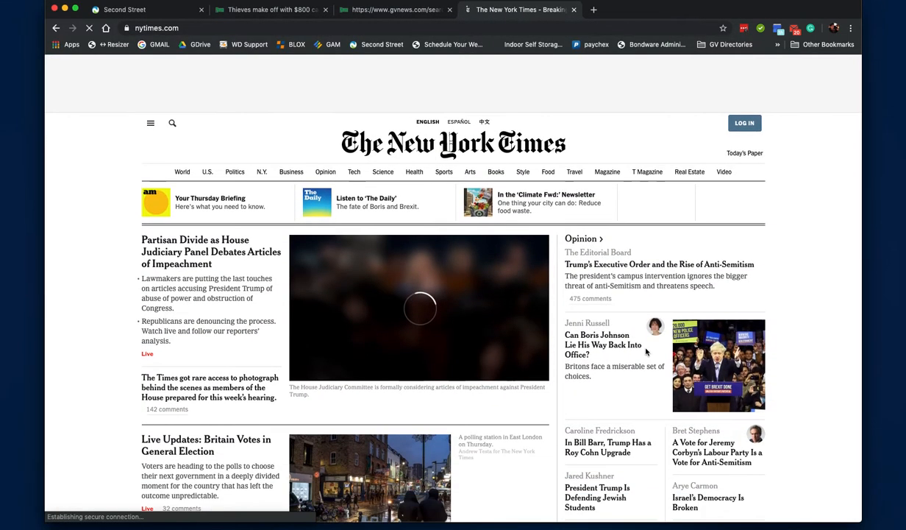
left_click(585, 359)
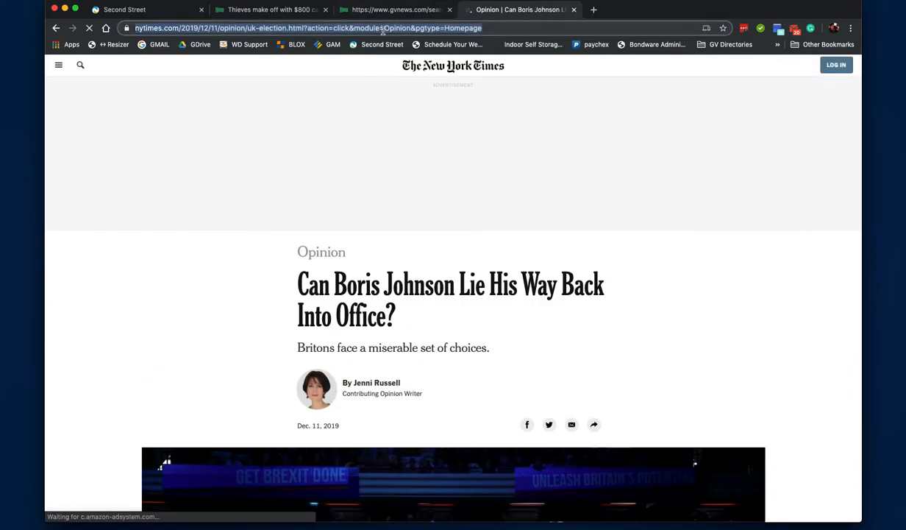
- Return to the Second Street email and paste the copied New York Times article address as Item 3's headline link URL
left_click(364, 11)
left_click(272, 9)
left_click(140, 10)
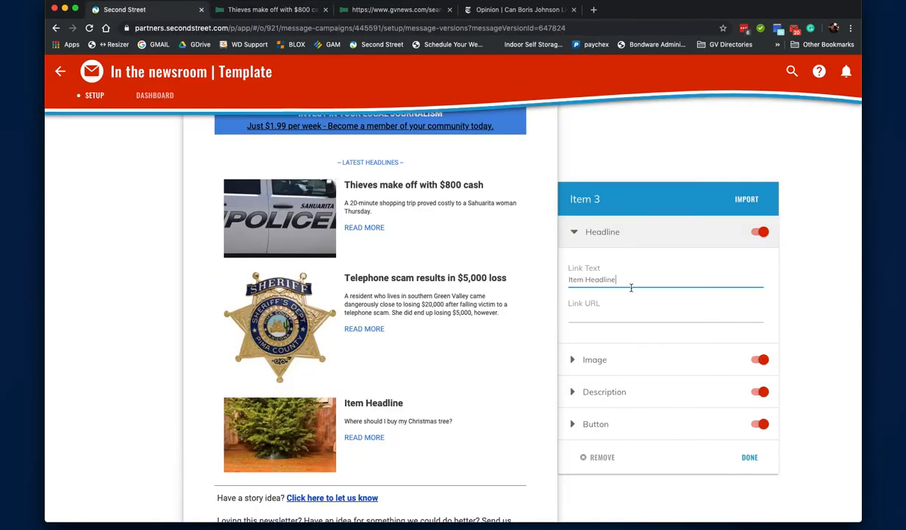
left_click(612, 316)
key("super+v")
- Replace Item 3's headline text with "Trump's Executive Order and the Rise of Anti-Semitism", copied from the New York Times page
left_click(632, 278)
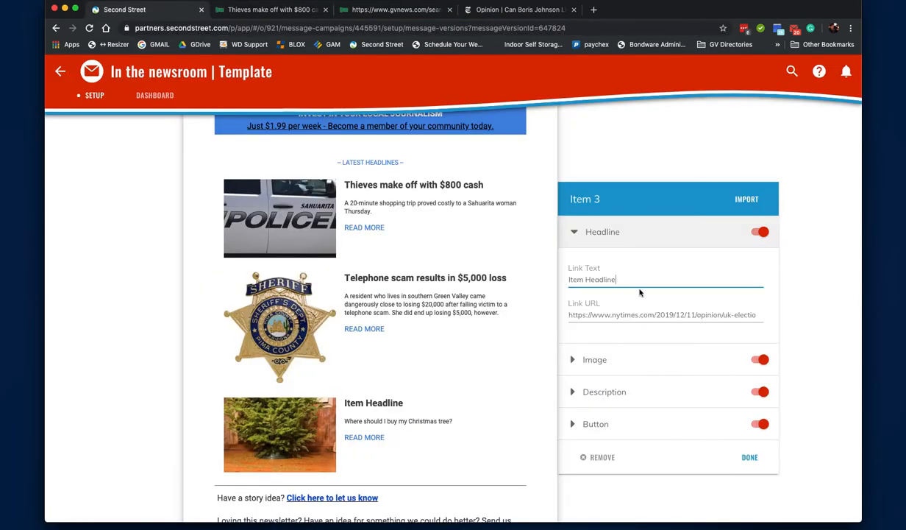
key("super+a")
left_click(517, 10)
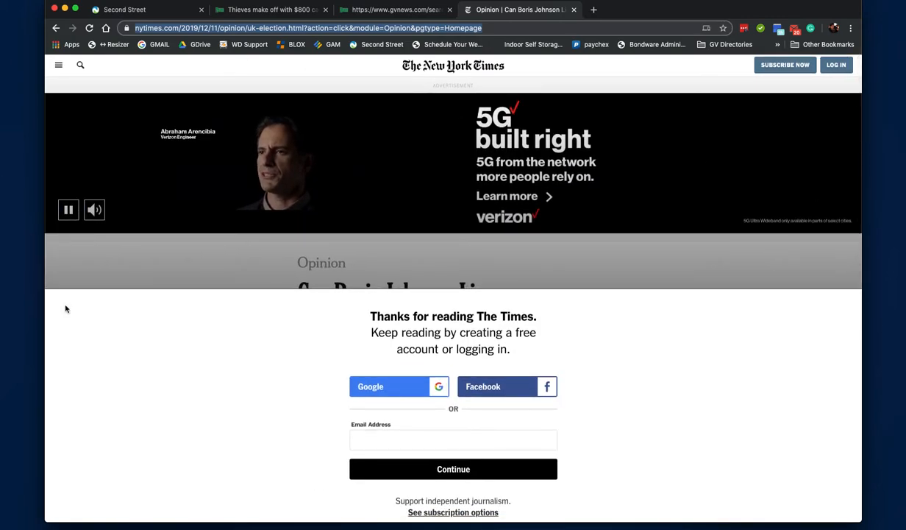
scroll(272, 375, "down", 5)
scroll(275, 376, "down", 4)
scroll(283, 376, "up", 8)
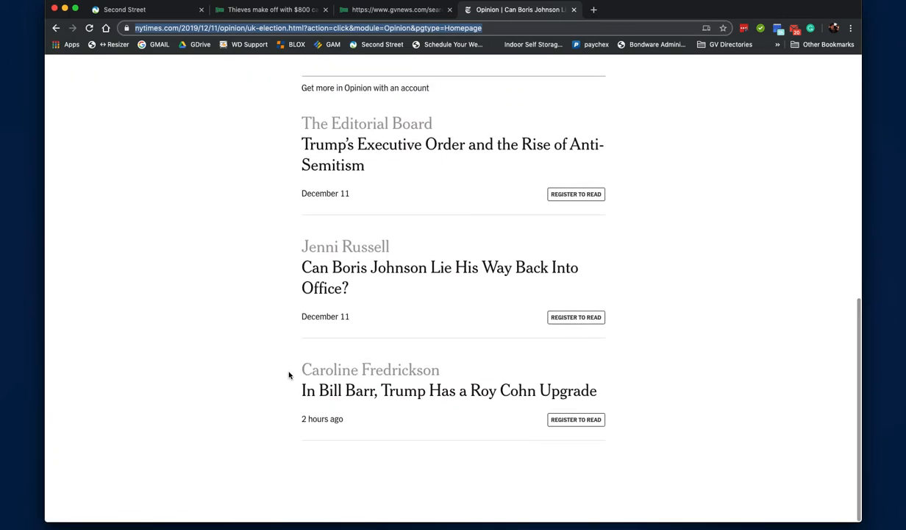
left_click(703, 266)
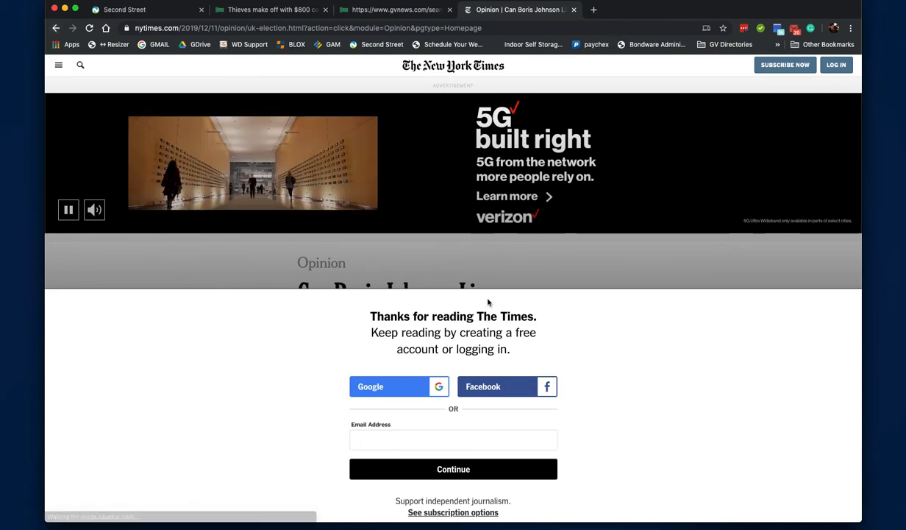
scroll(487, 302, "down", 5)
scroll(479, 298, "down", 2)
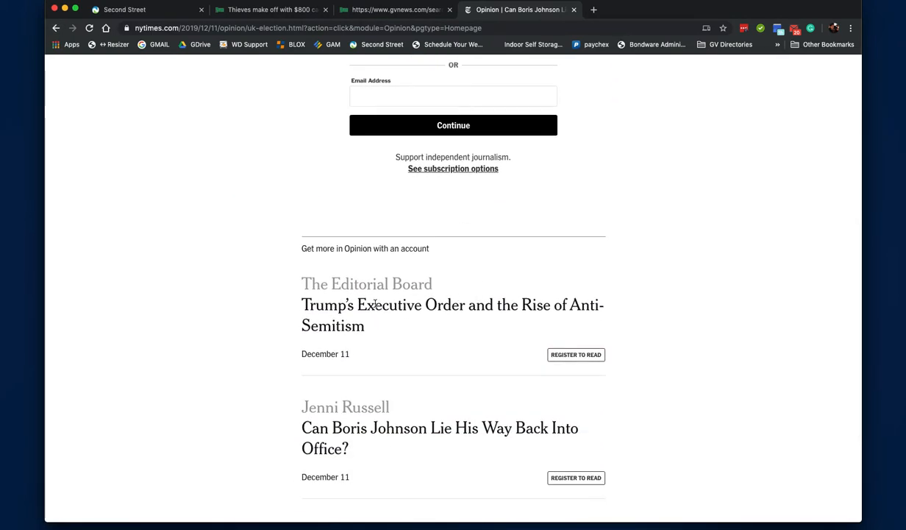
left_click_drag(364, 328, 295, 312)
key("super+c")
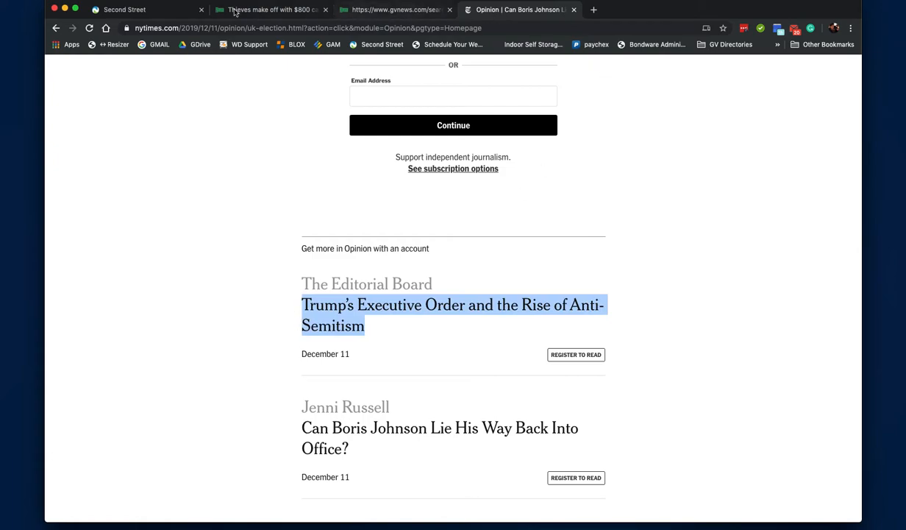
left_click(125, 10)
key("super+v")
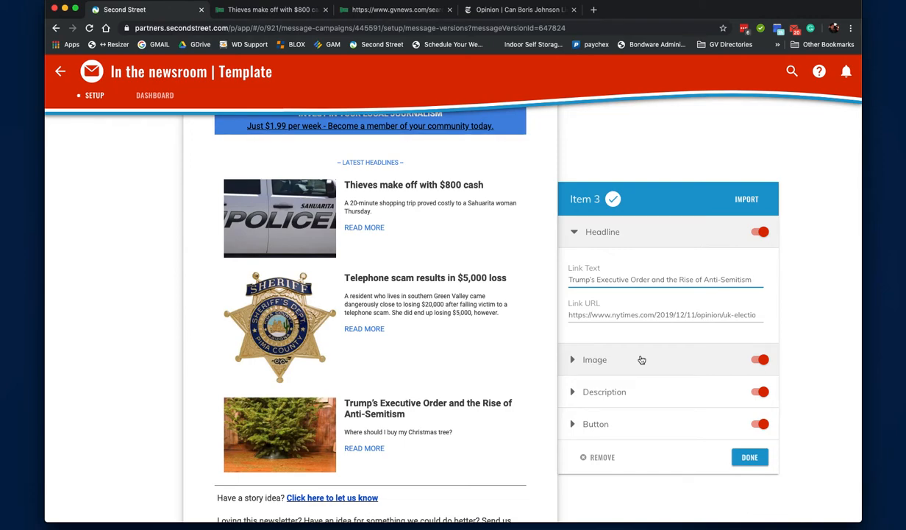
- Turn off Item 3's Christmas tree image and open its description for editing
left_click(641, 359)
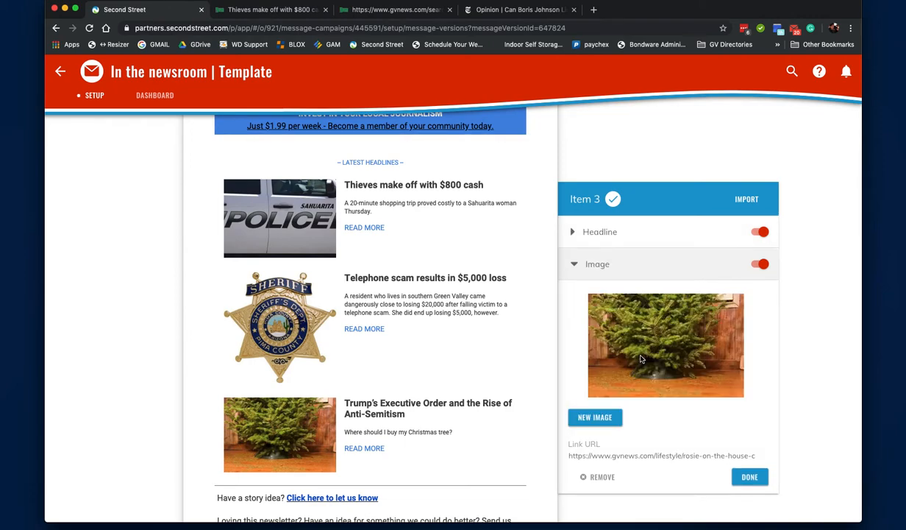
left_click(761, 264)
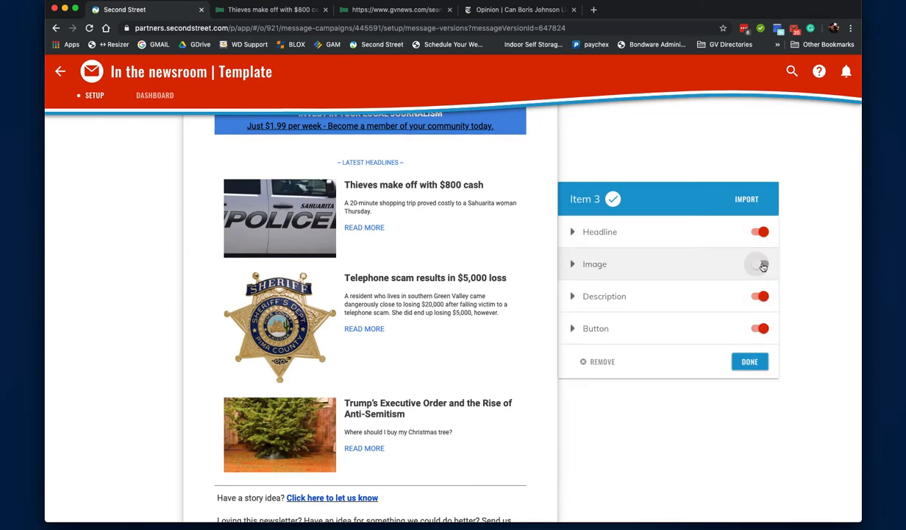
left_click(669, 302)
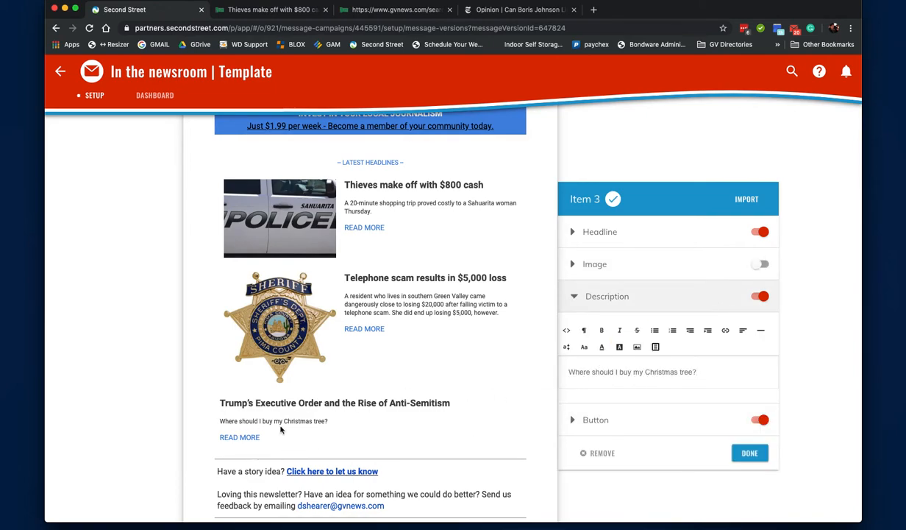
- Copy the title "Can Boris Johnson Lie His Way Back Into Office?" from the New York Times page and return to the email
left_click(516, 13)
left_click(397, 370)
scroll(382, 376, "down", 3)
left_click_drag(360, 333, 302, 305)
key("super+c")
key("super+1")
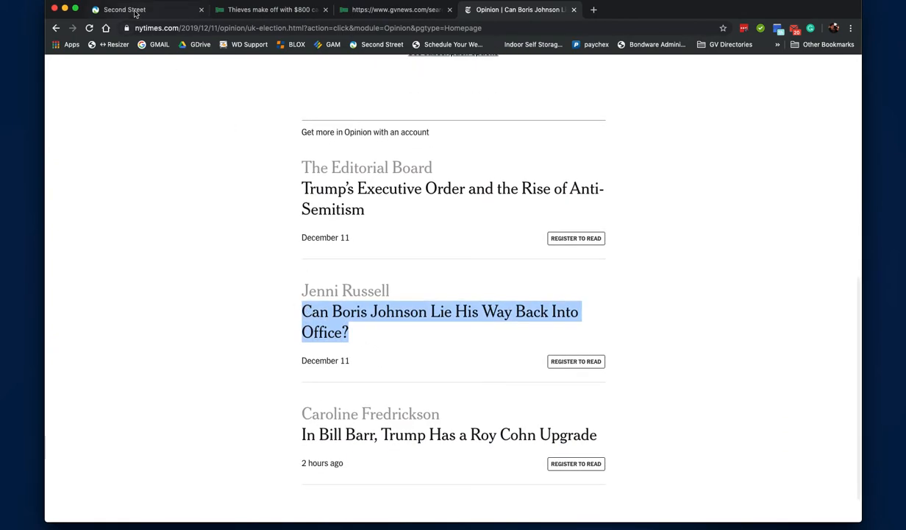
- Replace Item 3's description with "This is where description goes"
triple_click(664, 371)
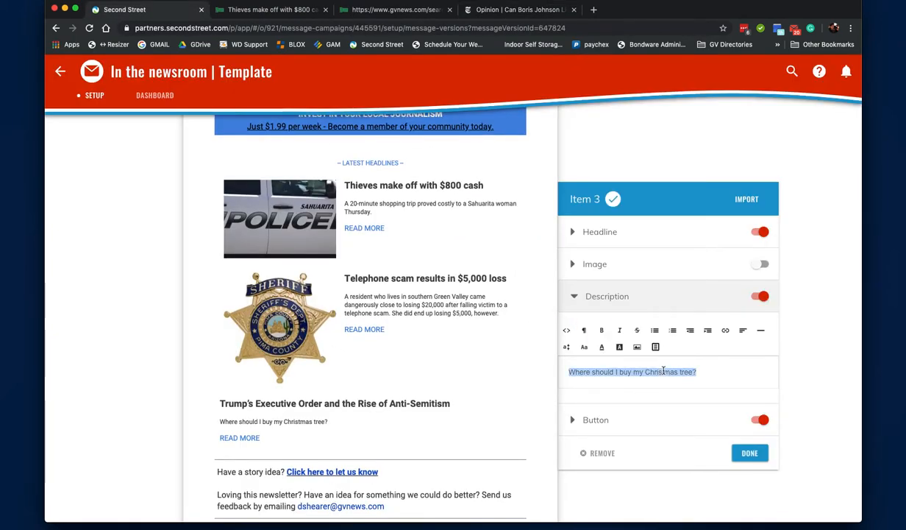
type("This is where desc")
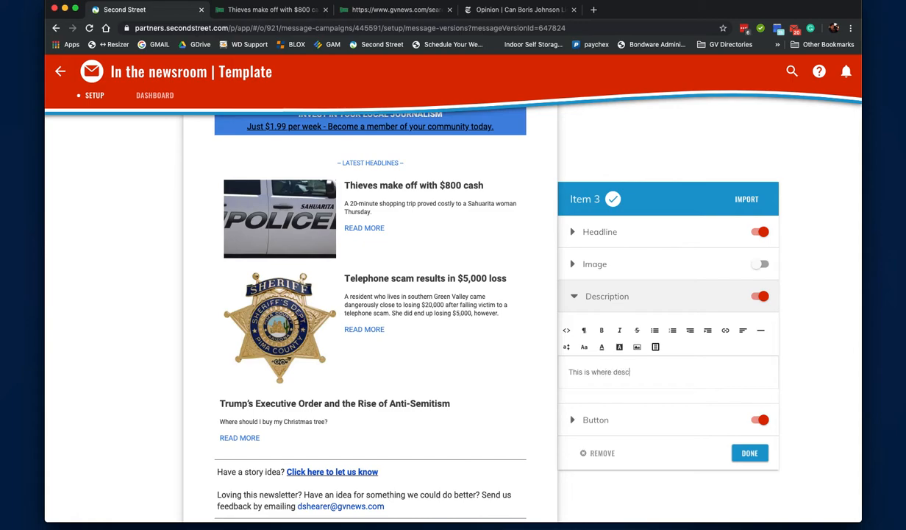
key("BackSpace")
key("BackSpace")
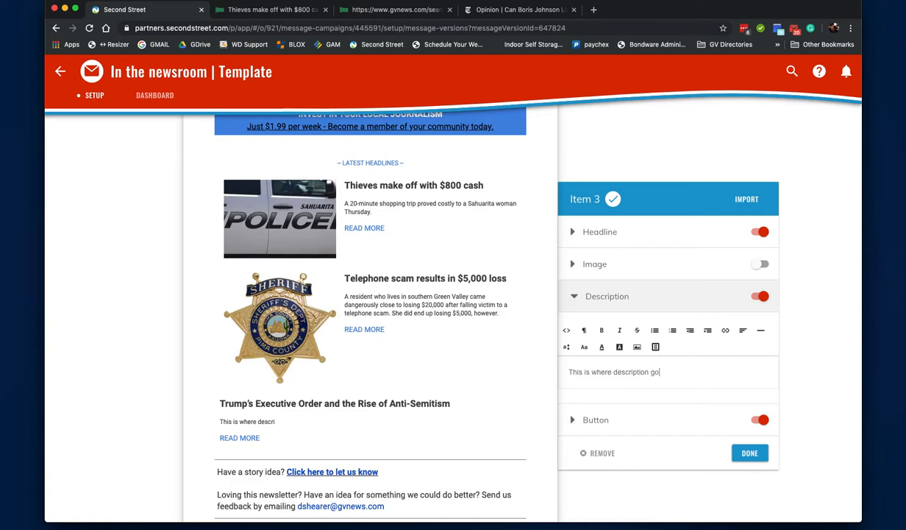
- Set Item 3's Read More button link to the New York Times URL used by its headline, and finish the item
left_click(639, 425)
scroll(309, 456, "down", 2)
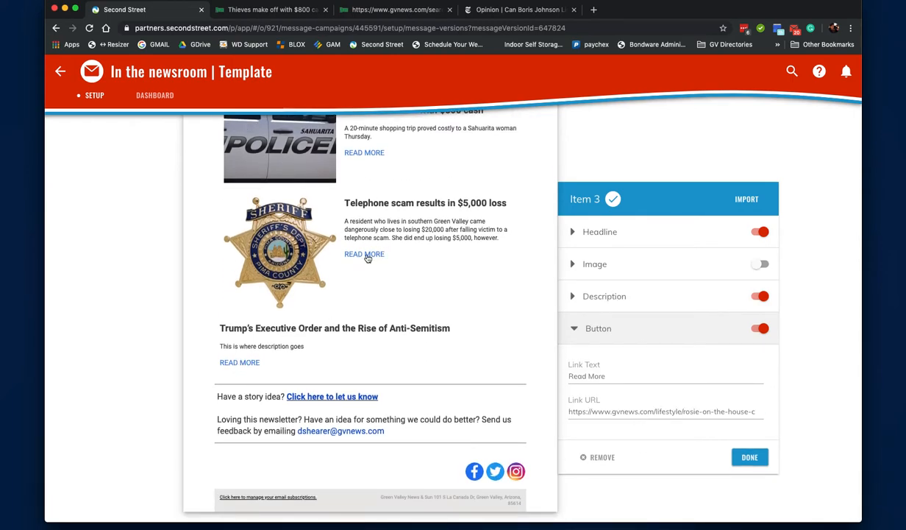
left_click(709, 414)
key("super+a")
key("super+v")
key("super+z")
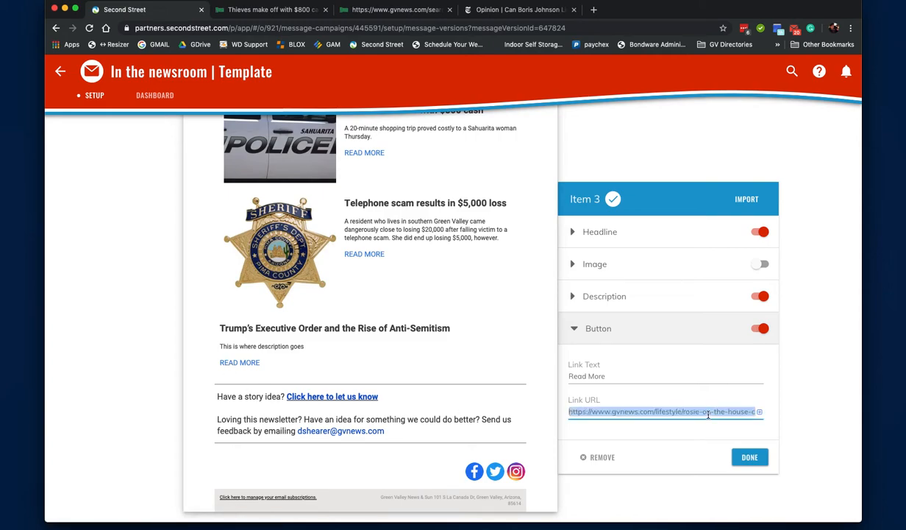
left_click(577, 236)
left_click(638, 424)
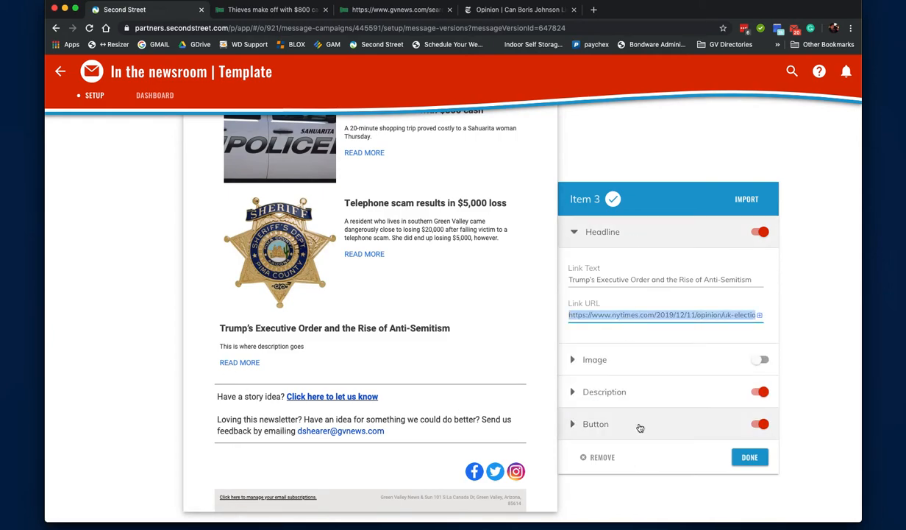
left_click(627, 412)
key("super+v")
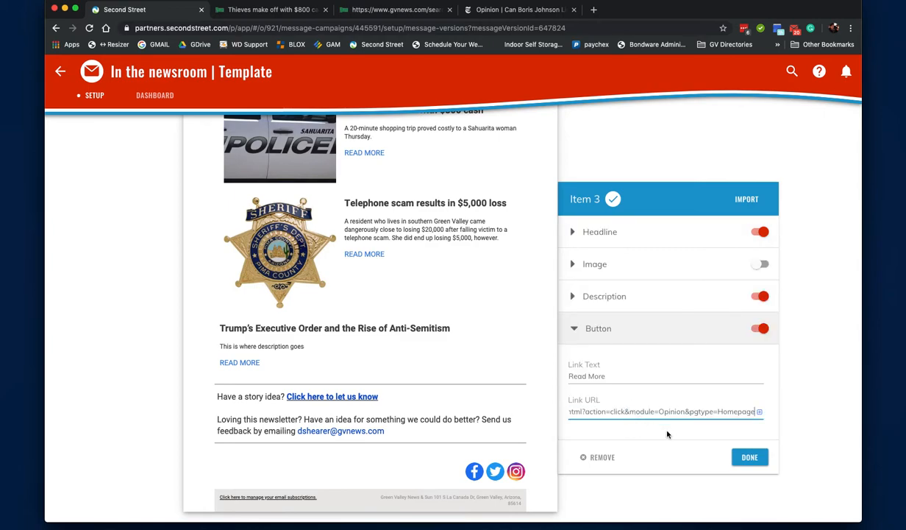
left_click(750, 458)
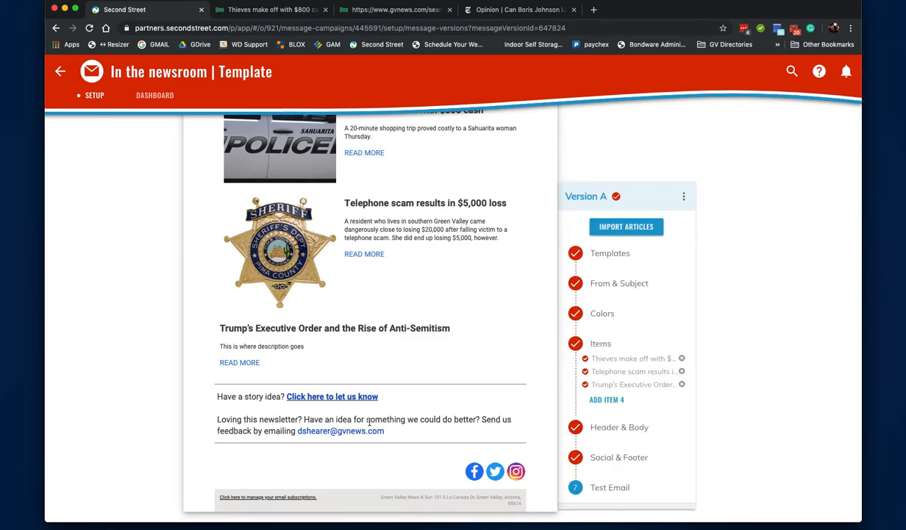
- Add a fourth item to the email below the Trump's Executive Order article and turn on its image
scroll(355, 403, "up", 2)
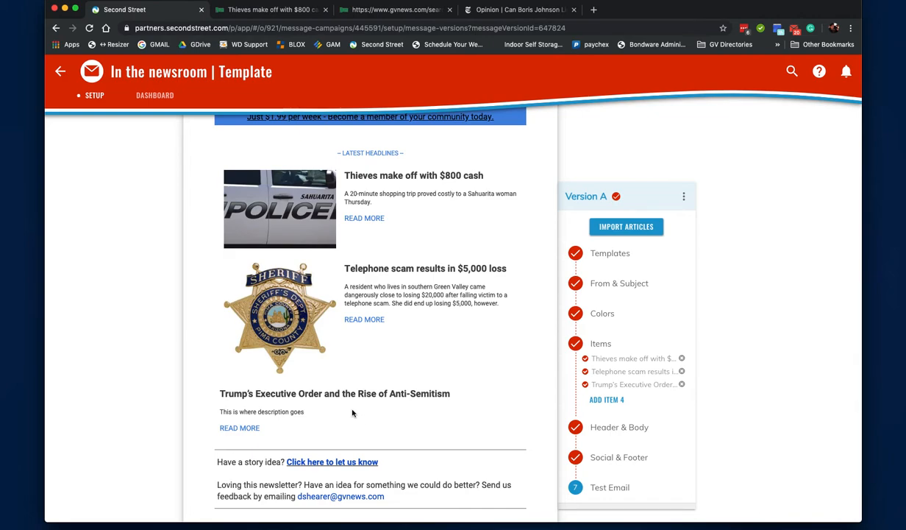
scroll(372, 416, "up", 3)
scroll(441, 397, "down", 4)
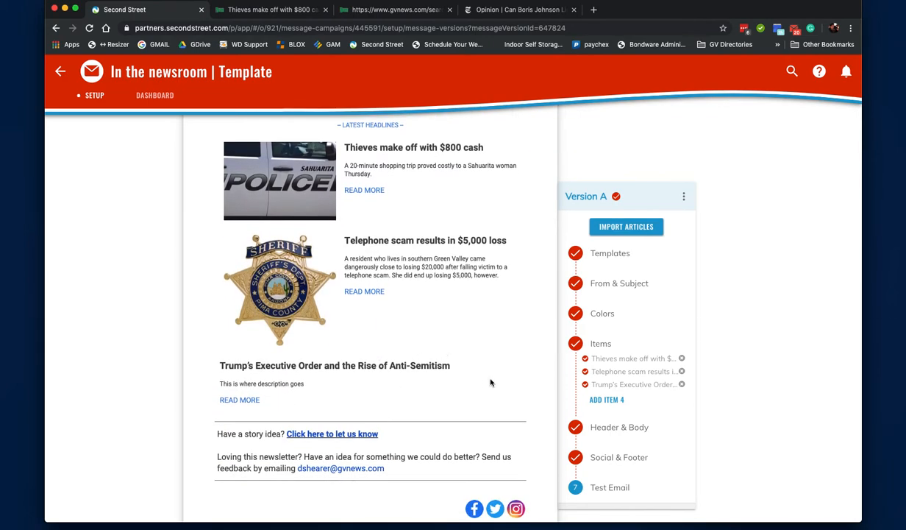
left_click(606, 400)
scroll(383, 401, "down", 1)
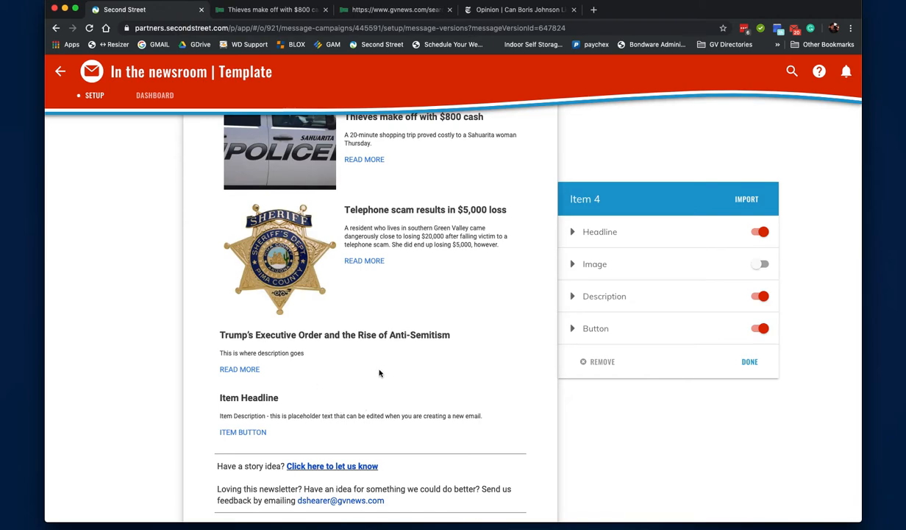
left_click(762, 263)
scroll(480, 409, "down", 2)
scroll(471, 397, "down", 1)
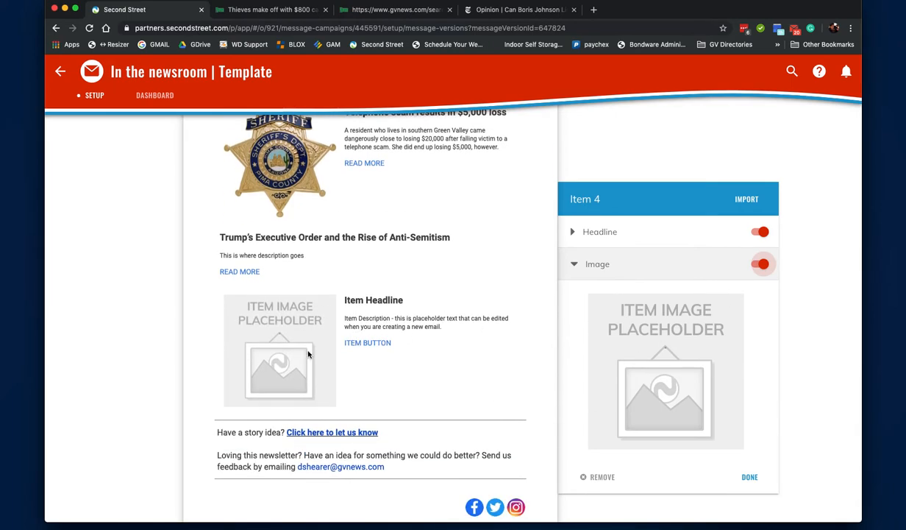
- Examine the email preview from the body text through the article items to the Item 4 placeholder and footer
scroll(498, 369, "up", 2)
scroll(526, 383, "down", 1)
scroll(527, 384, "up", 2)
scroll(526, 384, "down", 3)
scroll(526, 383, "up", 3)
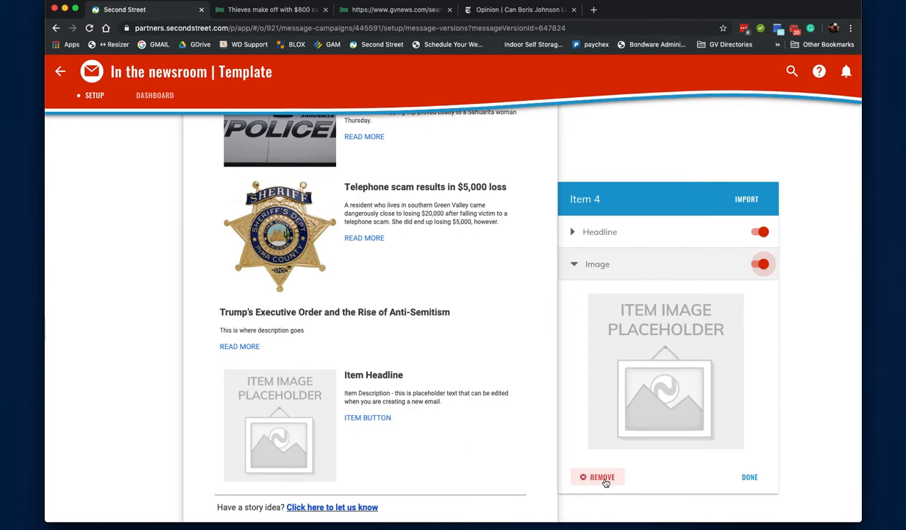
scroll(368, 438, "up", 4)
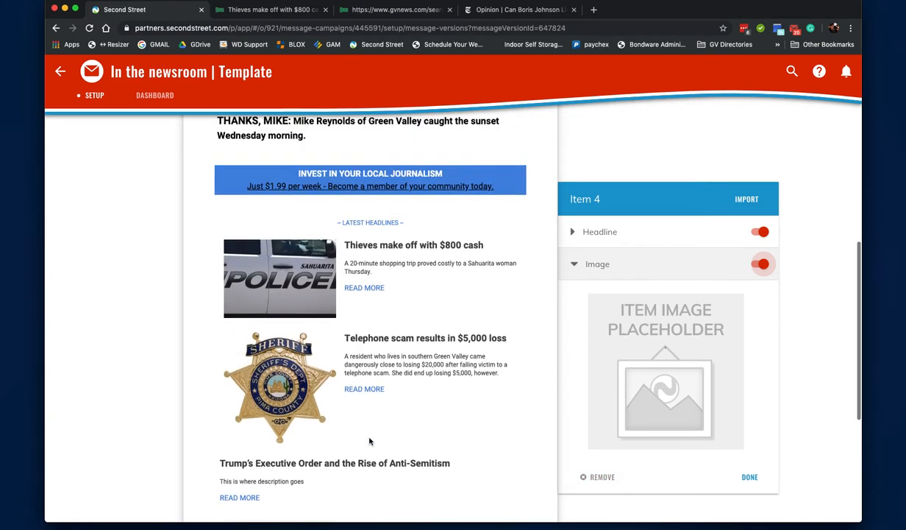
scroll(370, 438, "down", 6)
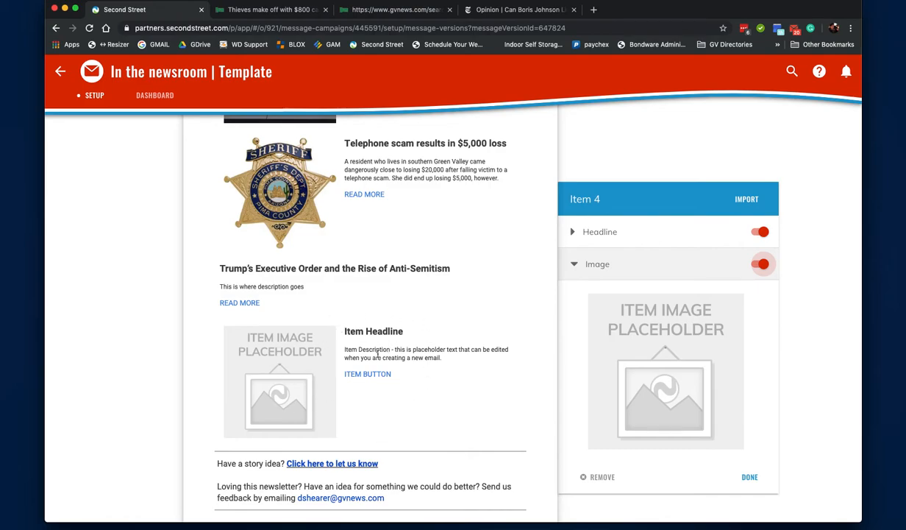
scroll(381, 352, "up", 10)
scroll(422, 413, "down", 7)
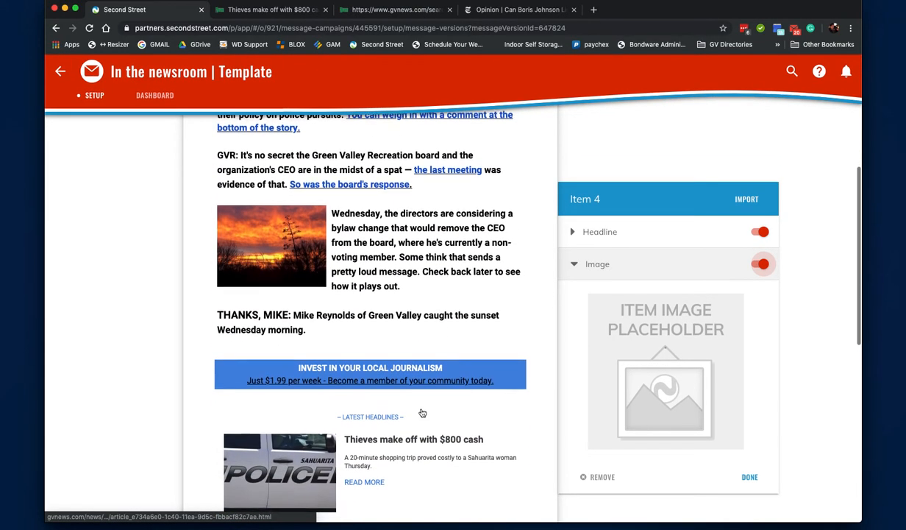
scroll(422, 413, "down", 5)
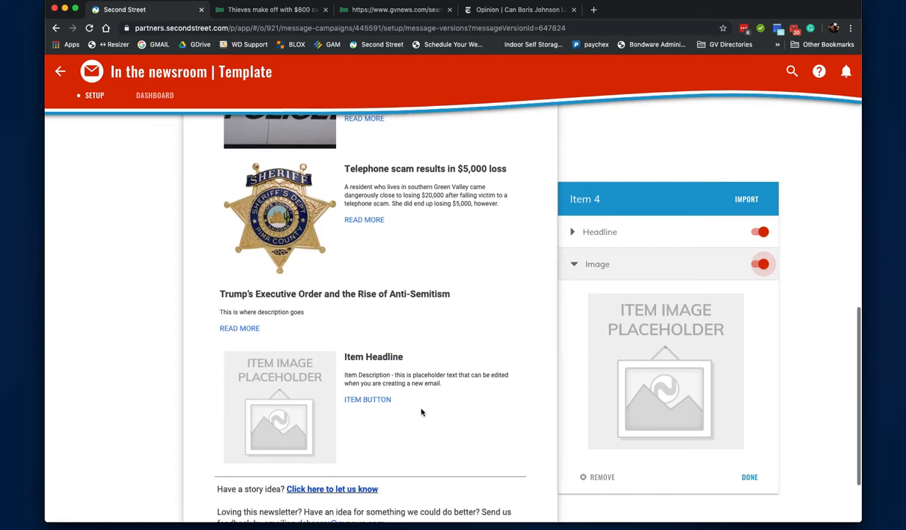
scroll(421, 412, "down", 2)
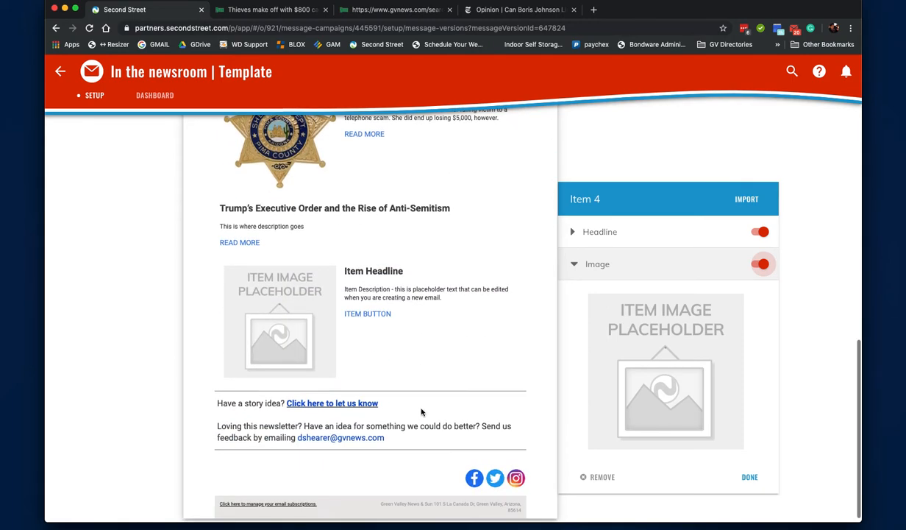
- Remove Item 4 from the email and briefly open the RSS article import without importing anything
left_click(597, 477)
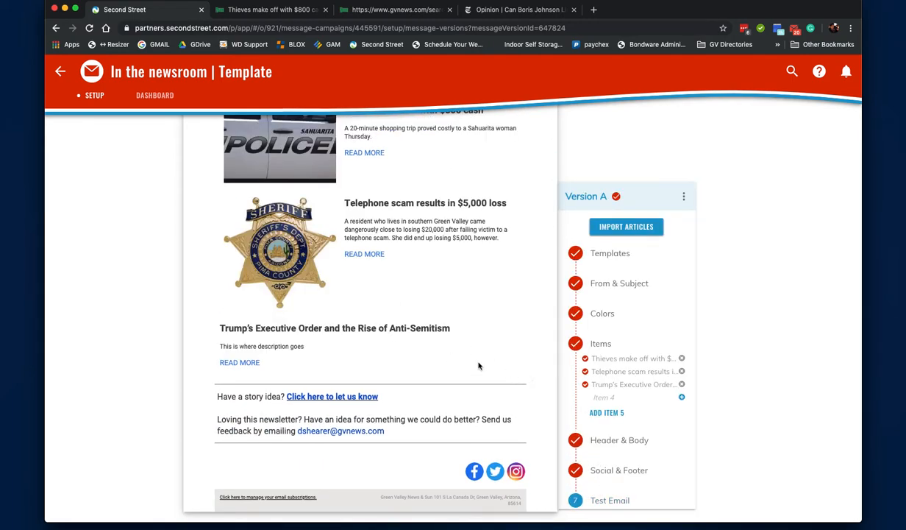
left_click(629, 223)
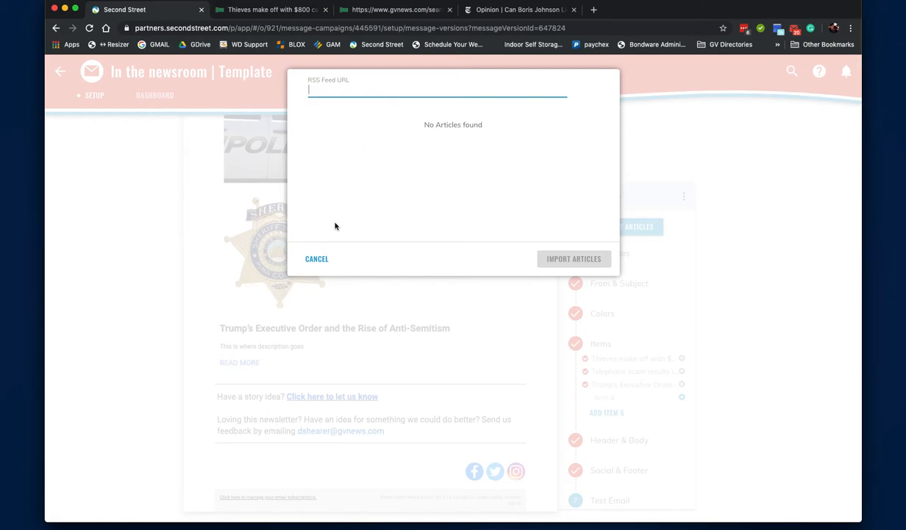
left_click(315, 259)
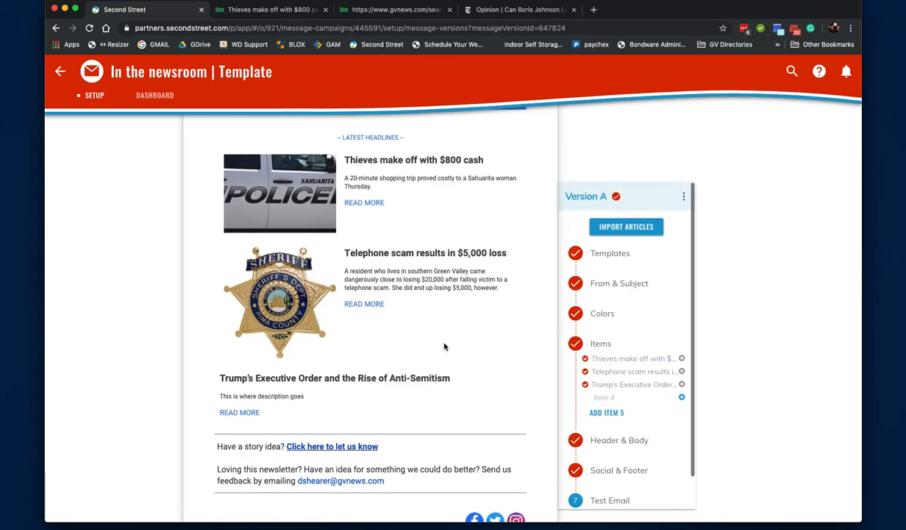
- Review the available email templates, including the selected custom GVNews curated newsletter template
scroll(445, 343, "up", 5)
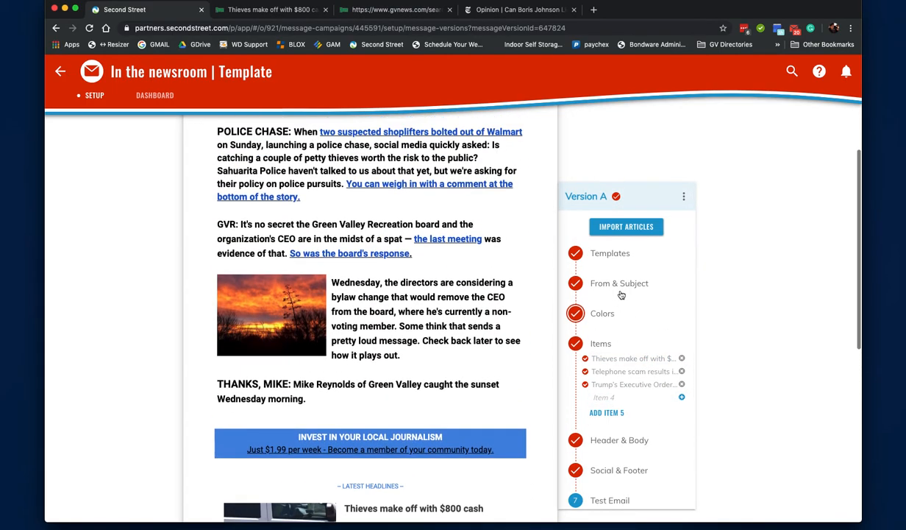
left_click(604, 254)
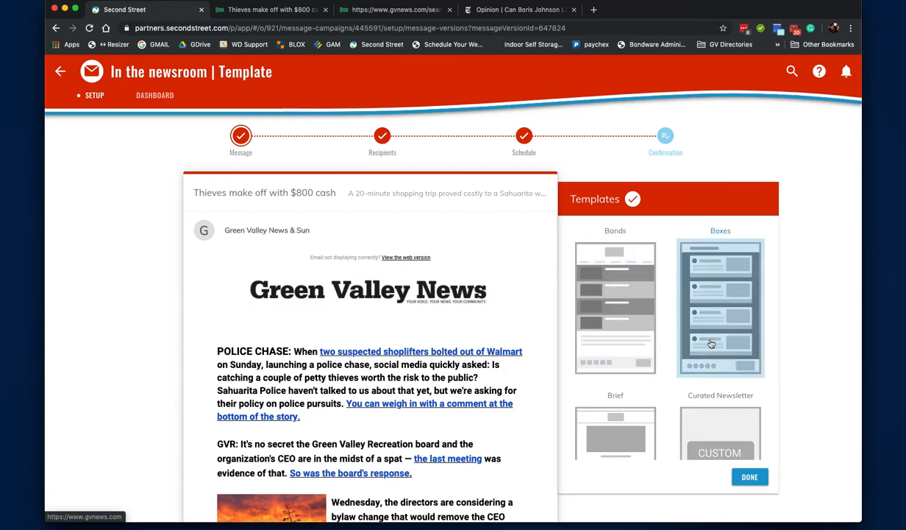
scroll(647, 353, "down", 6)
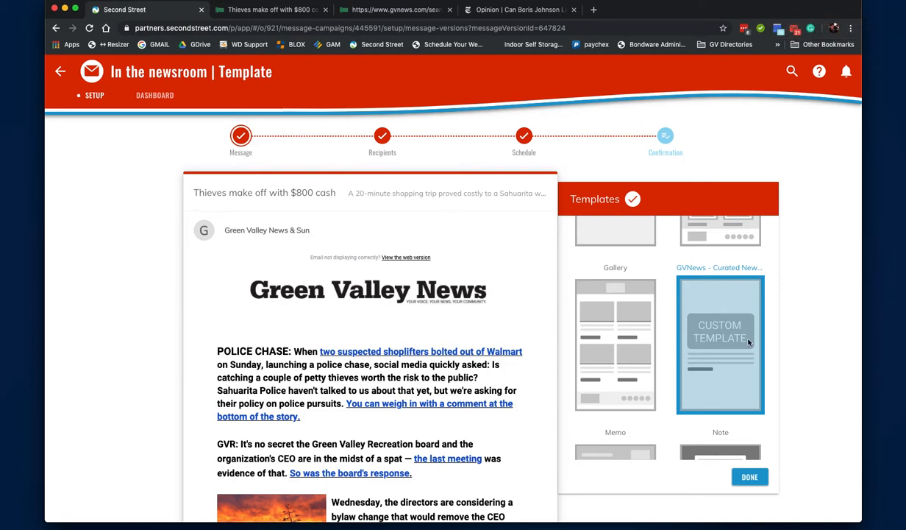
scroll(749, 341, "down", 2)
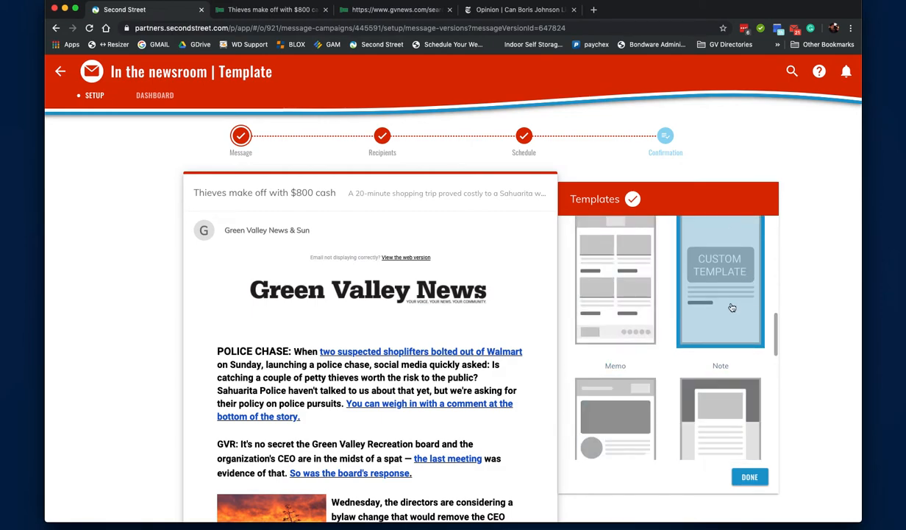
left_click(738, 471)
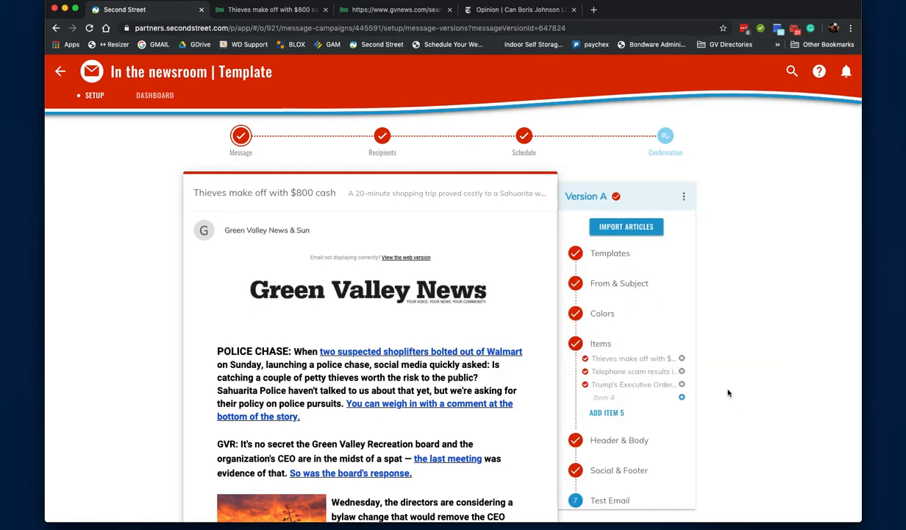
- Review the From address, From name and Reply To settings, and the feedback email address in the newsletter's closing text
left_click(620, 285)
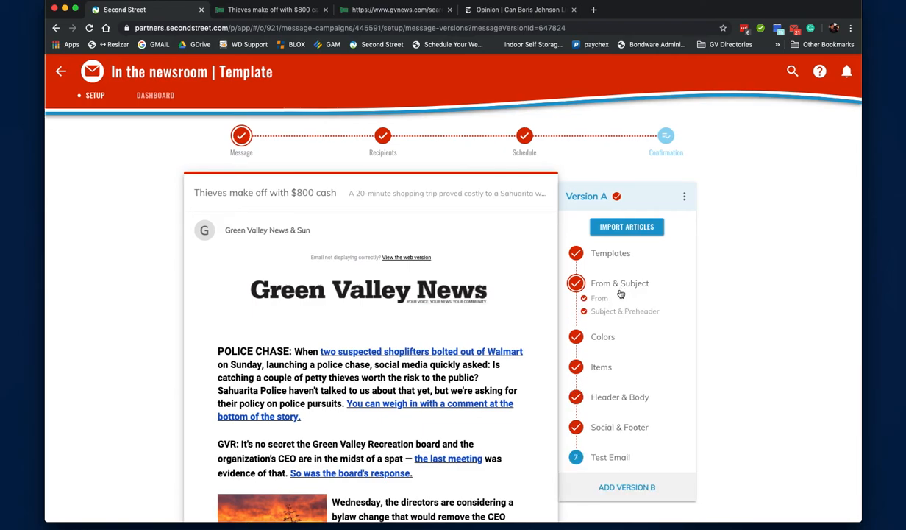
left_click(622, 297)
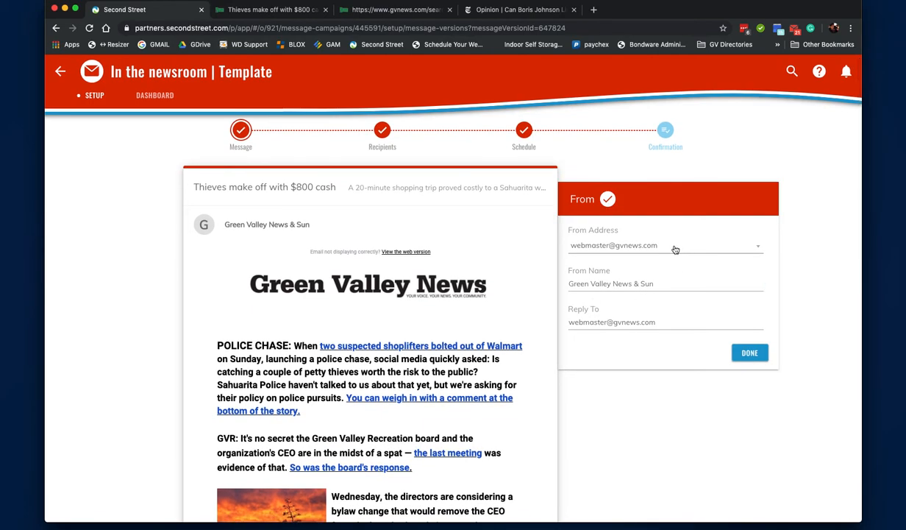
scroll(391, 405, "down", 15)
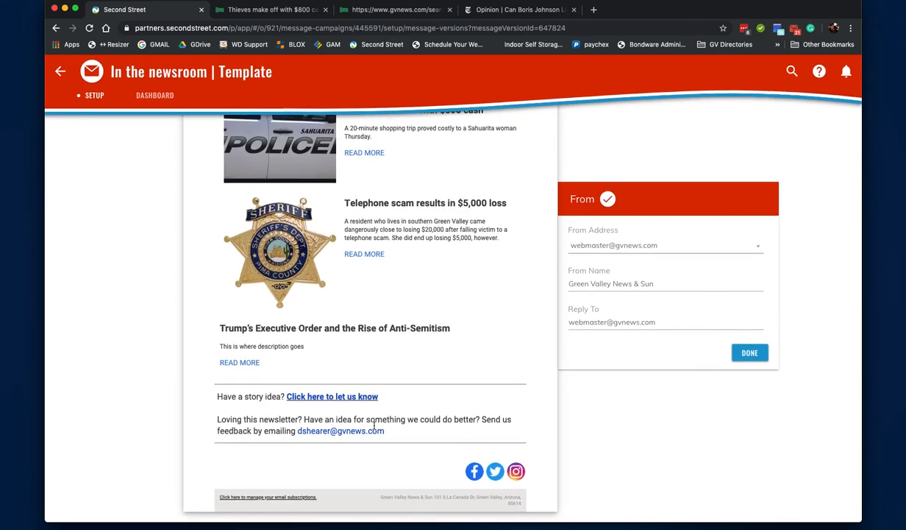
left_click_drag(390, 435, 297, 432)
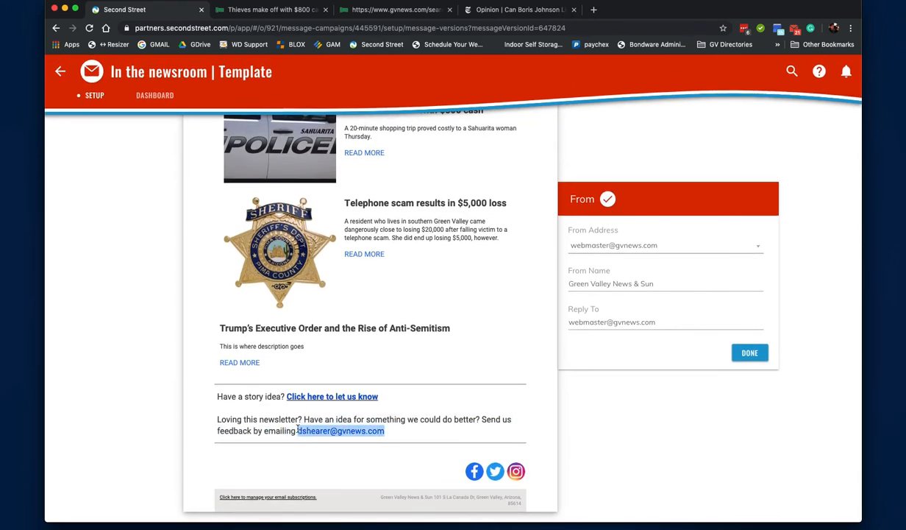
left_click(749, 347)
- Replace the email's subject line with "In the newsroom | check out the police chase"
mouse_move(614, 315)
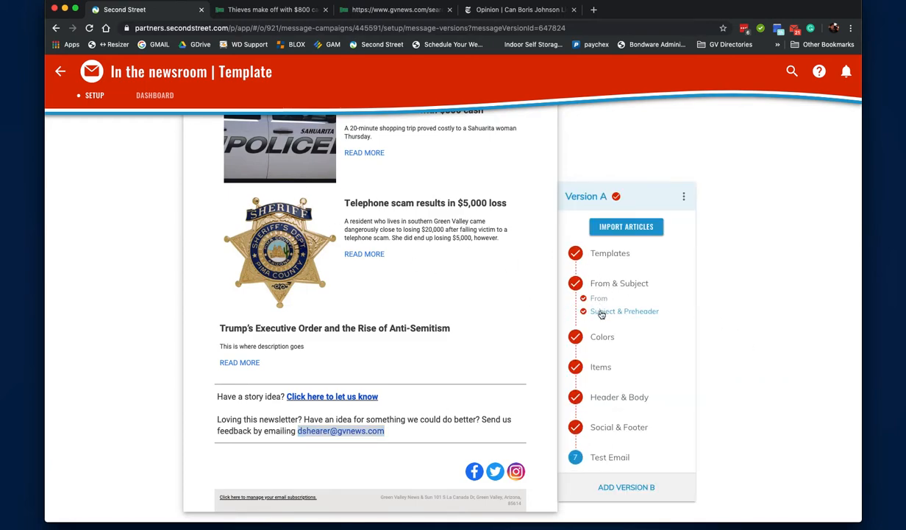
left_click(601, 314)
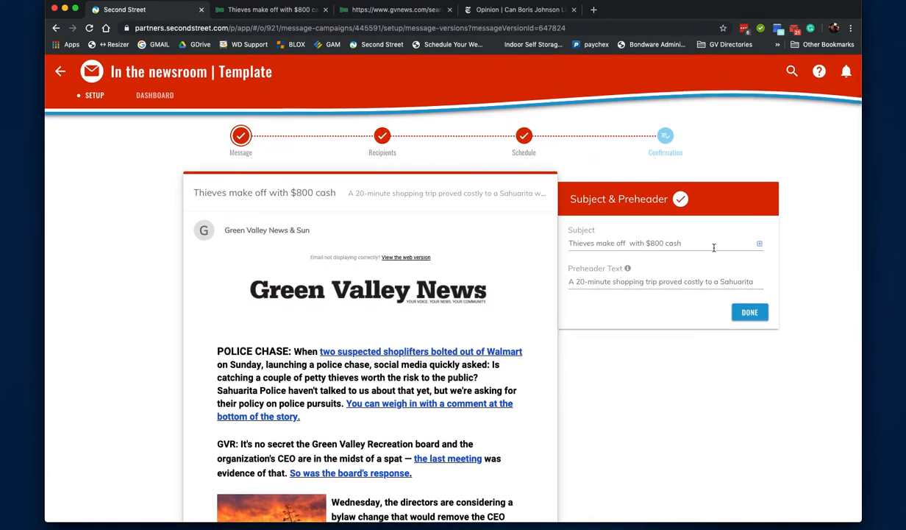
left_click_drag(709, 244, 505, 248)
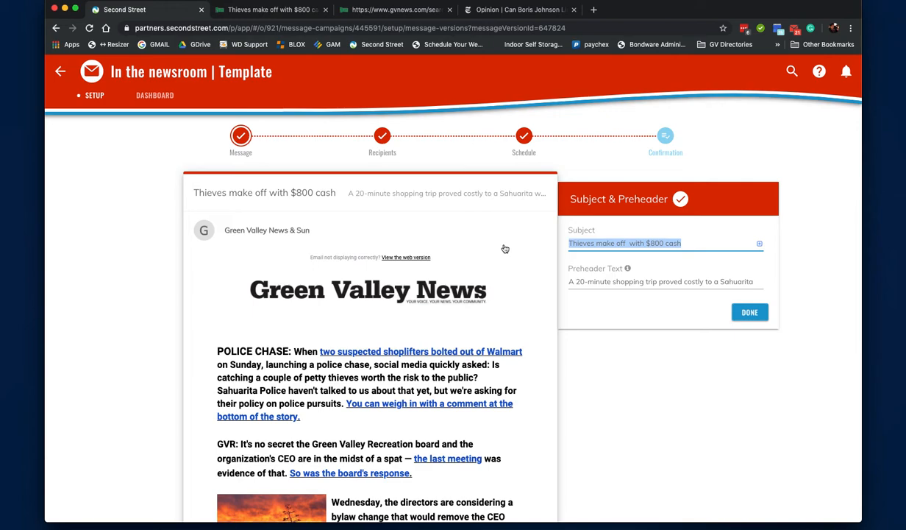
type("In ")
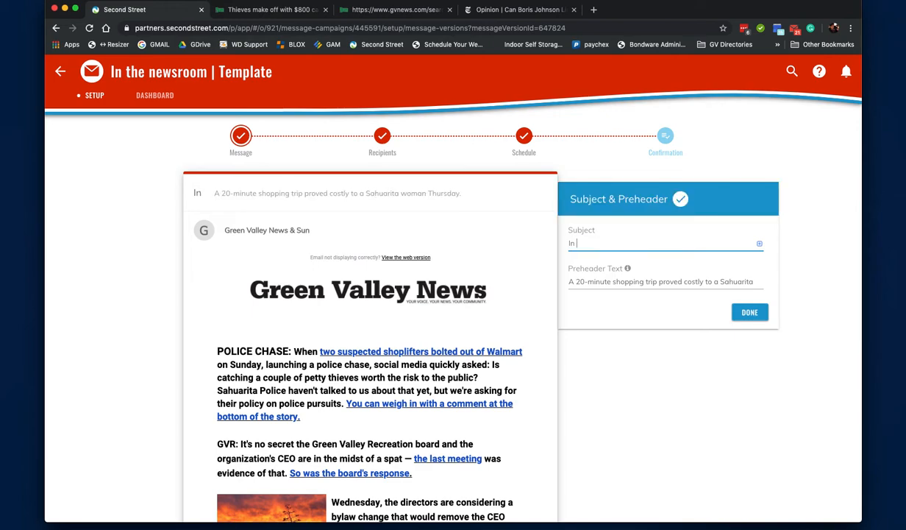
type("the newsro")
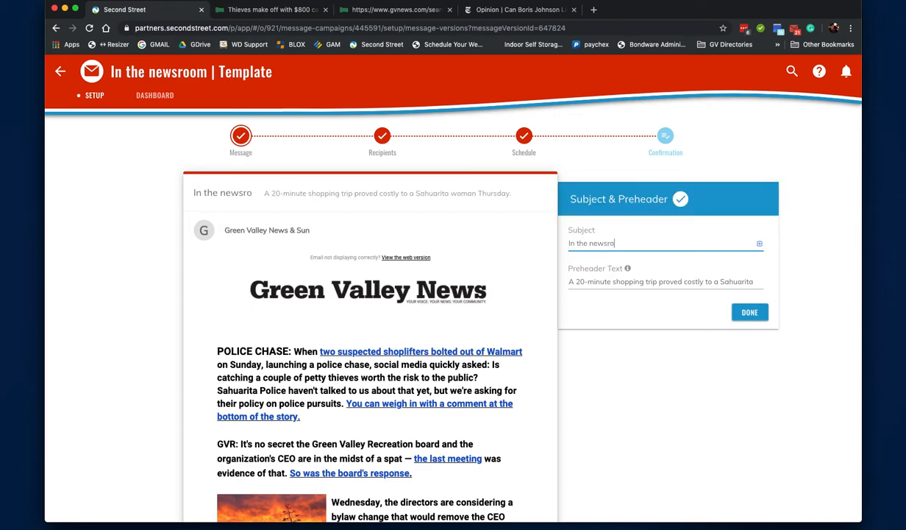
type("om |")
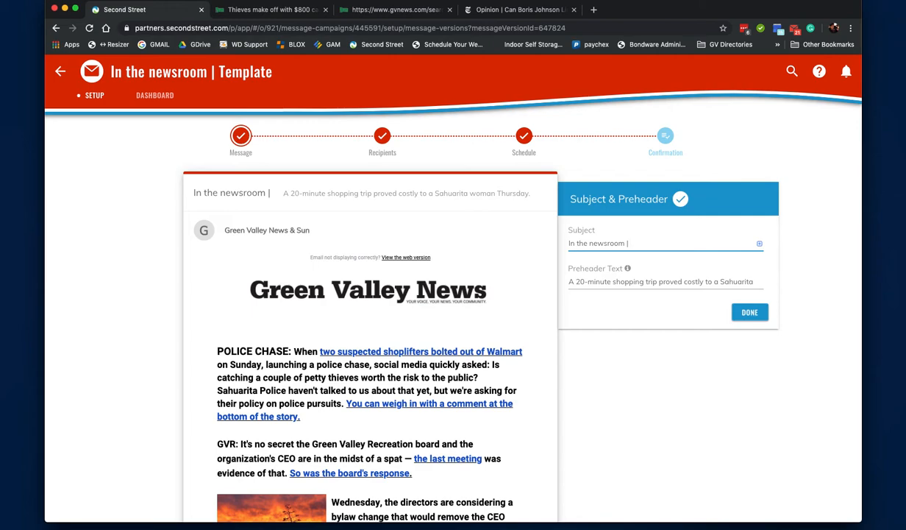
type("check out the pu")
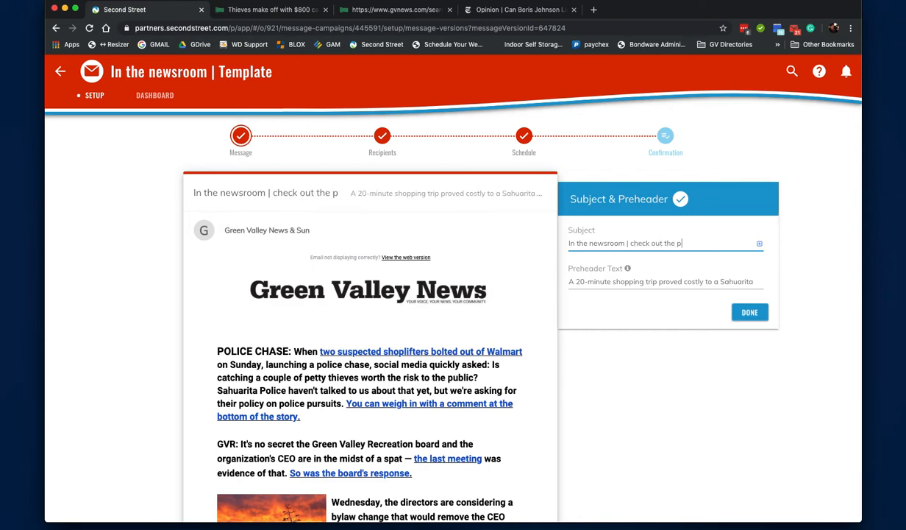
key("BackSpace")
type("olica chase")
key("BackSpace")
key("BackSpace")
key("BackSpace")
key("BackSpace")
key("BackSpace")
key("BackSpace")
key("BackSpace")
type("e chase")
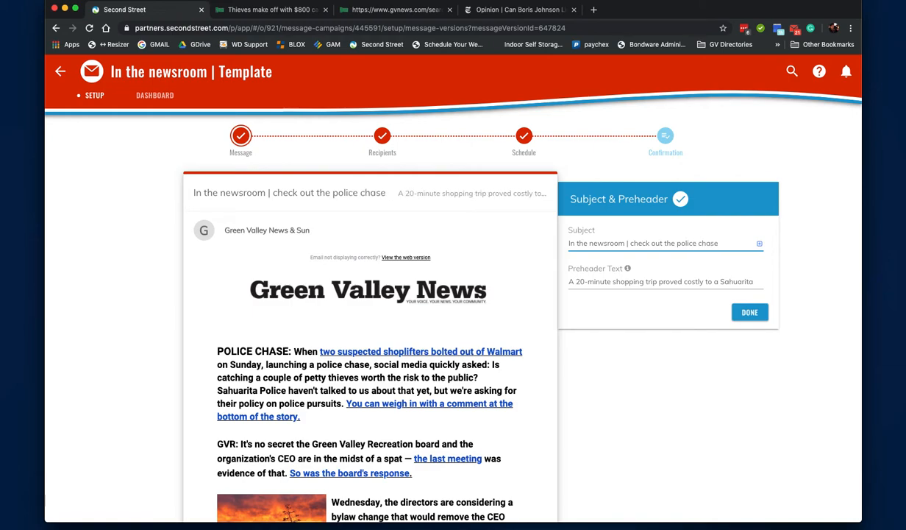
- Replace the email's preheader text with "Notable stories, how we got them, and what's coming next"
key("Tab")
key("BackSpace")
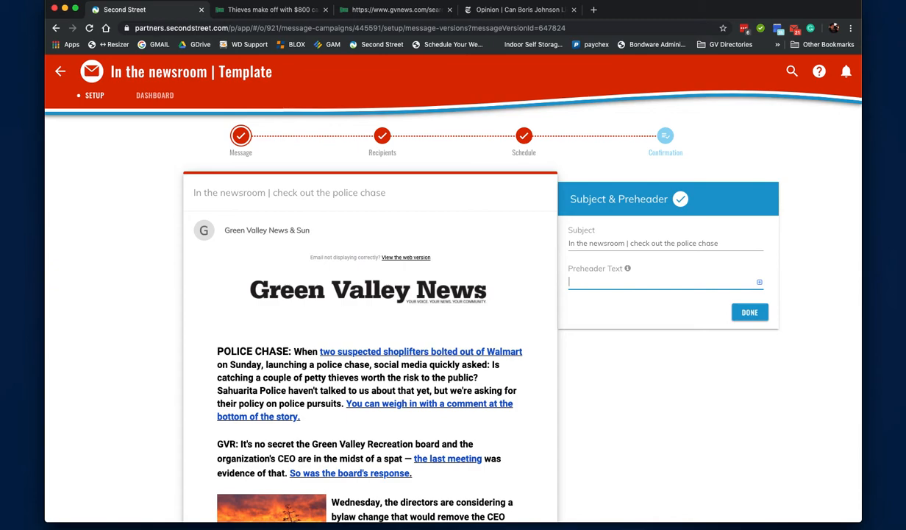
key("super+Tab")
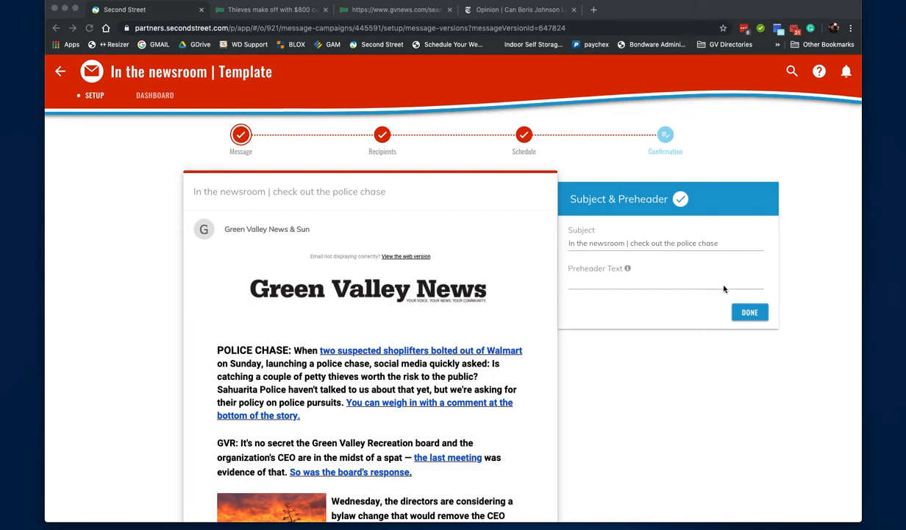
left_click(670, 282)
type("Notable stories, how we got them, and what's coming next")
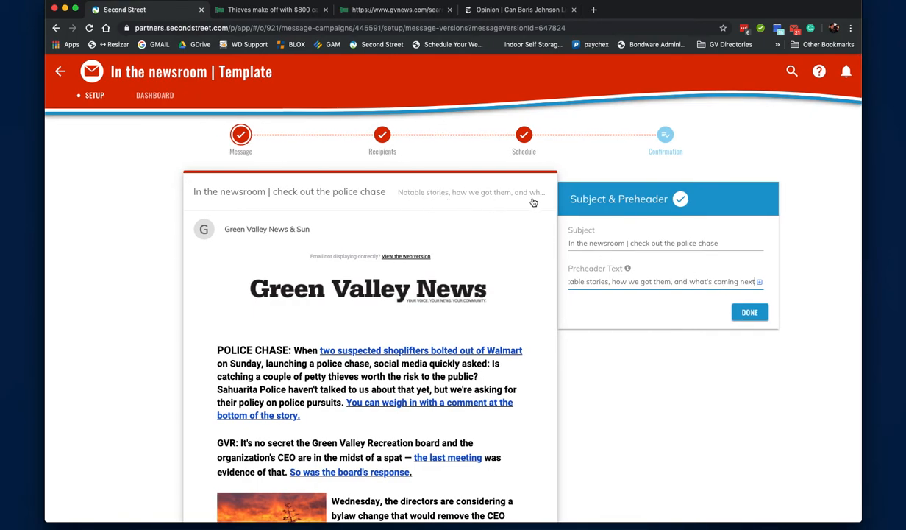
left_click(753, 313)
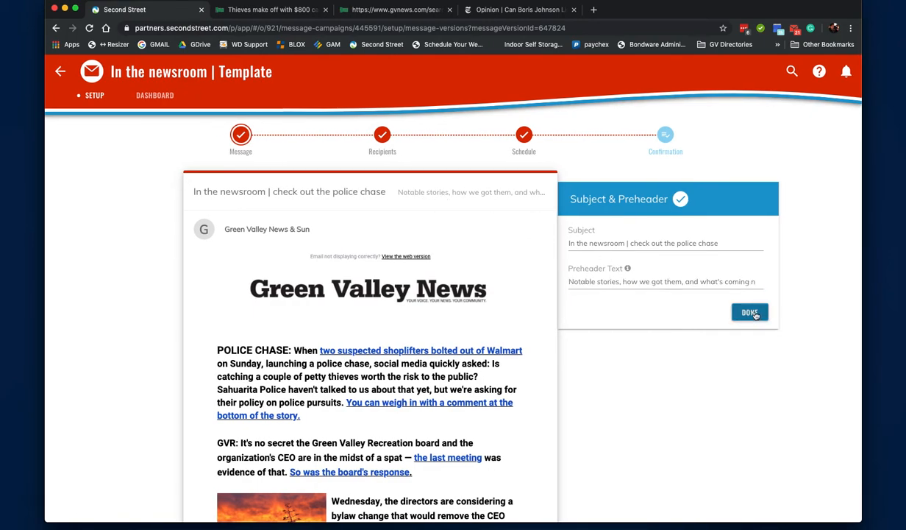
- Check the Colors and Items sections of the email against the article entries in the preview
scroll(643, 346, "down", 2)
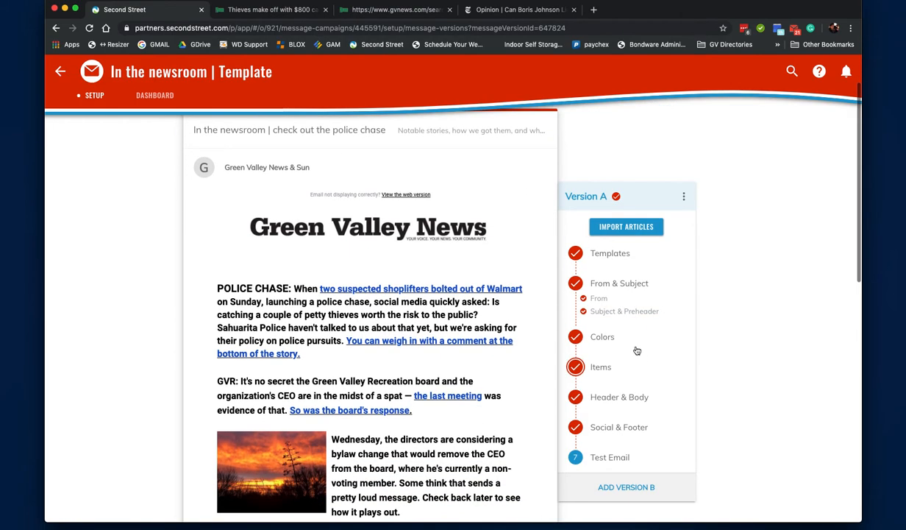
left_click(639, 337)
left_click(735, 260)
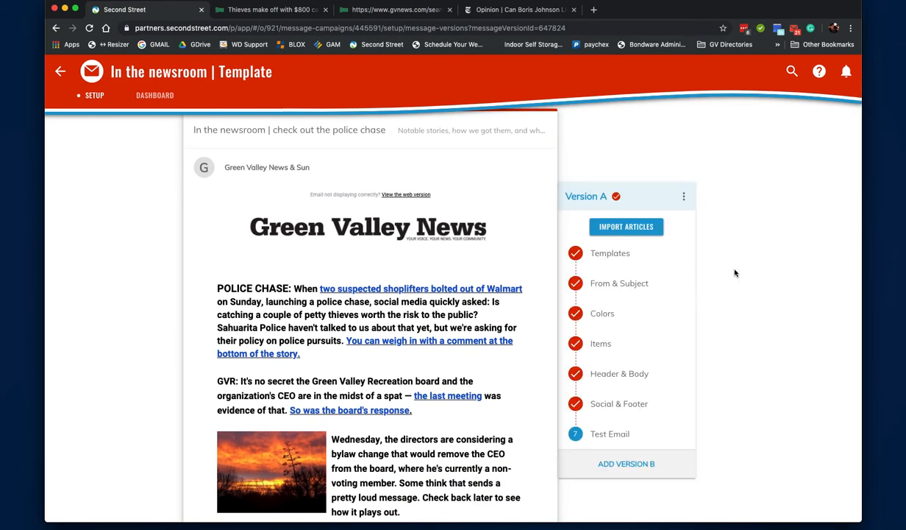
left_click(577, 342)
scroll(402, 414, "down", 4)
scroll(402, 414, "down", 3)
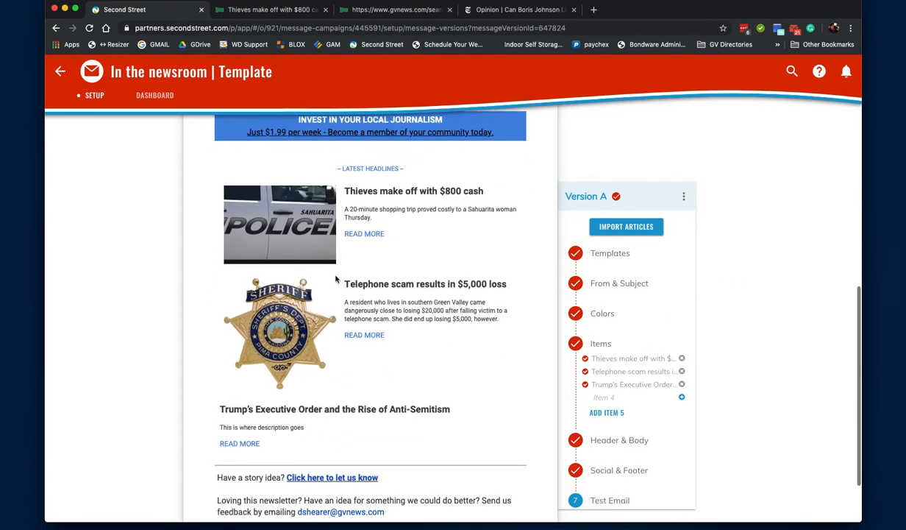
- Review the Header & Body components, from Site Logo to GVNews Footer, against the email preview
left_click(621, 439)
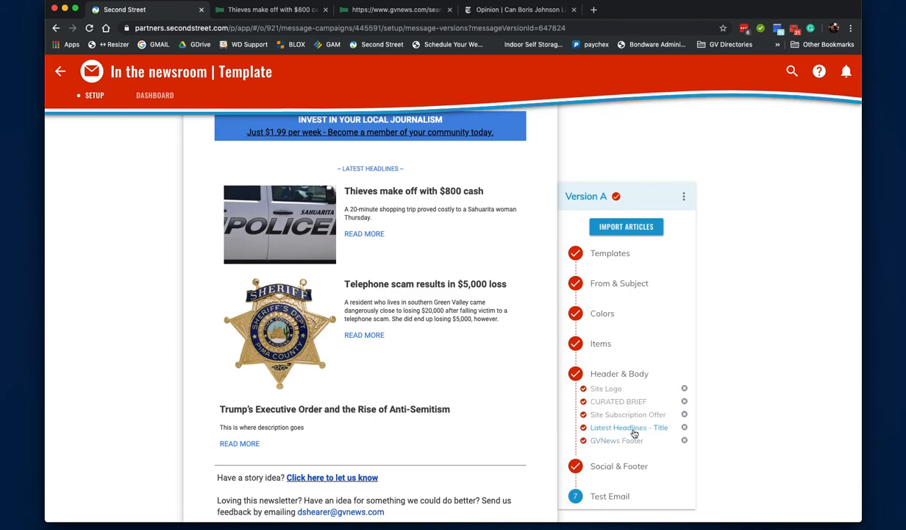
scroll(629, 416, "down", 1)
scroll(439, 378, "down", 2)
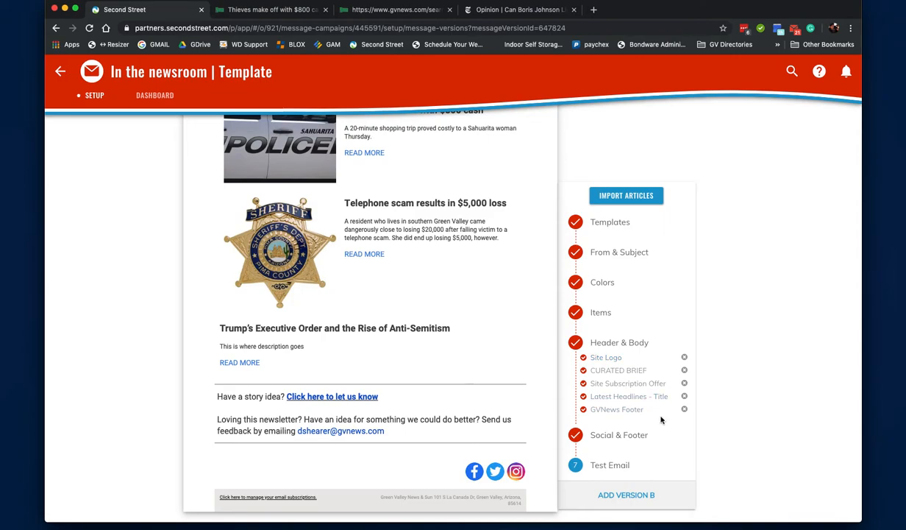
scroll(485, 422, "up", 7)
scroll(488, 420, "down", 2)
scroll(521, 415, "down", 1)
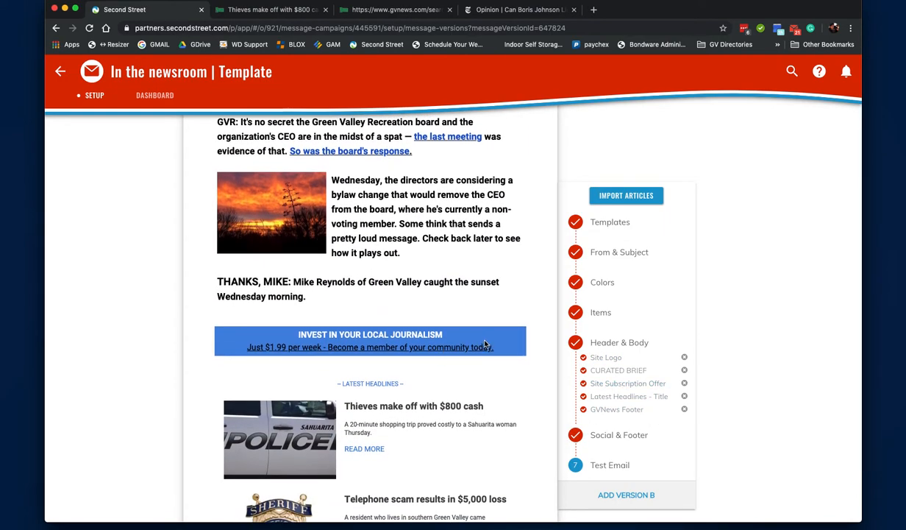
scroll(592, 367, "up", 1)
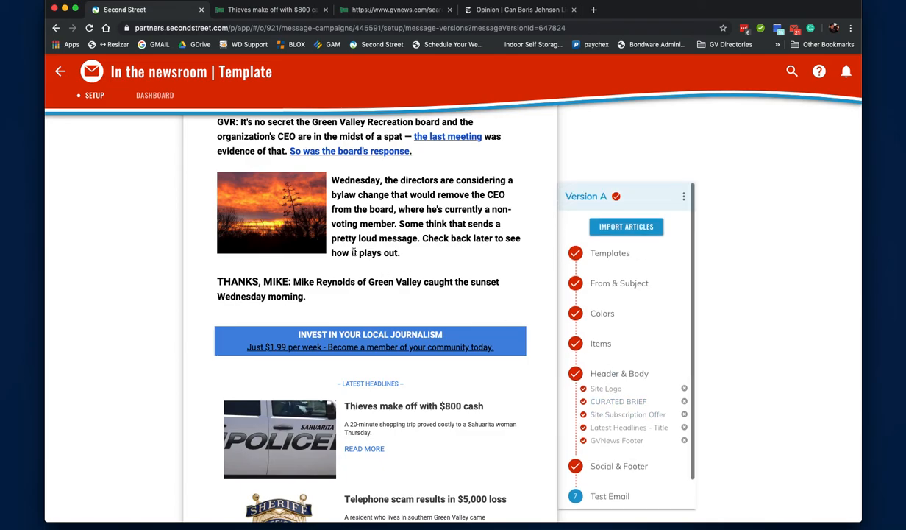
scroll(356, 254, "up", 3)
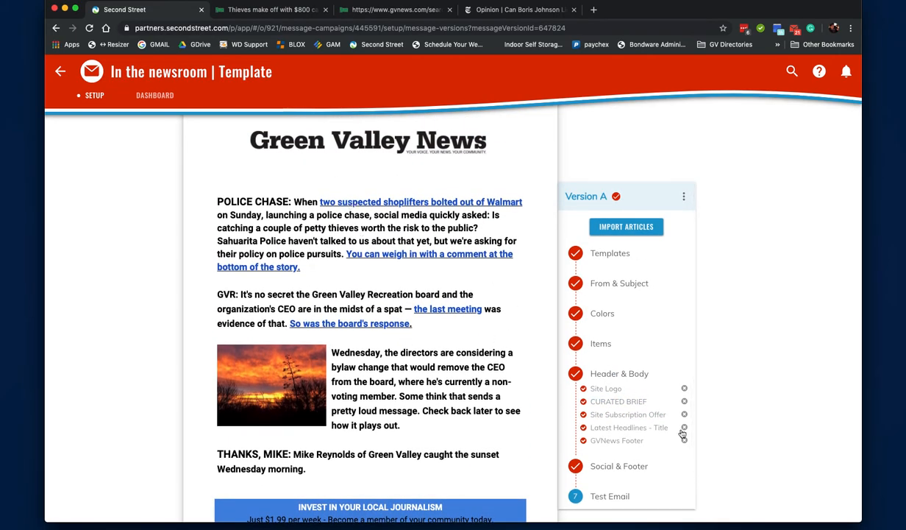
scroll(683, 434, "down", 1)
scroll(466, 391, "down", 5)
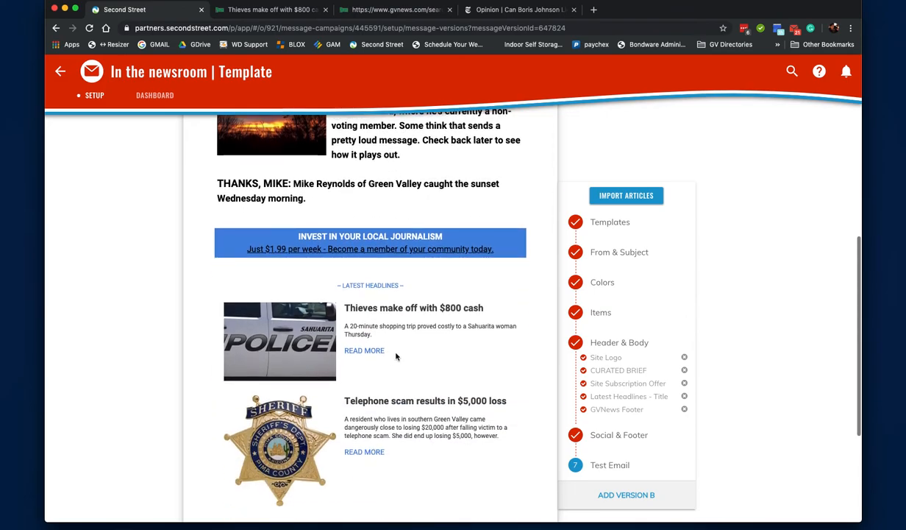
scroll(390, 412, "down", 3)
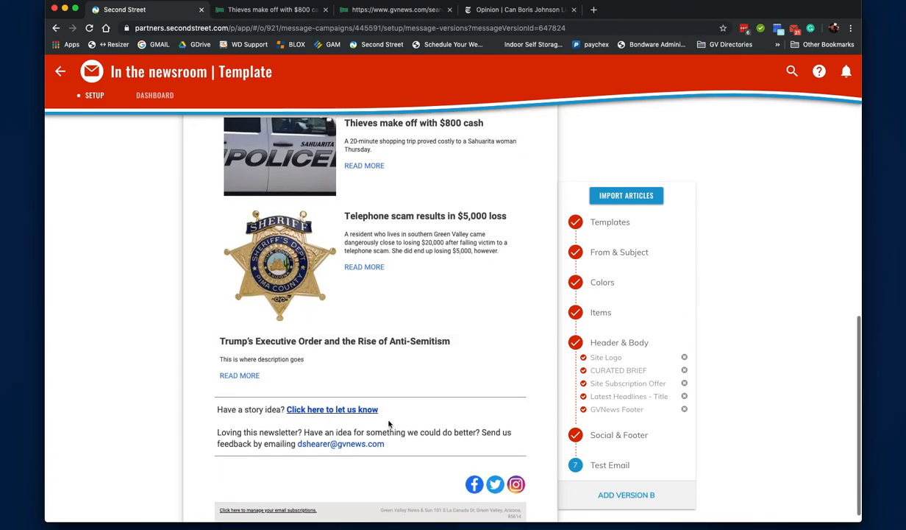
- Check the Facebook page and Instagram profile URLs in the email's social and footer settings
left_click(623, 435)
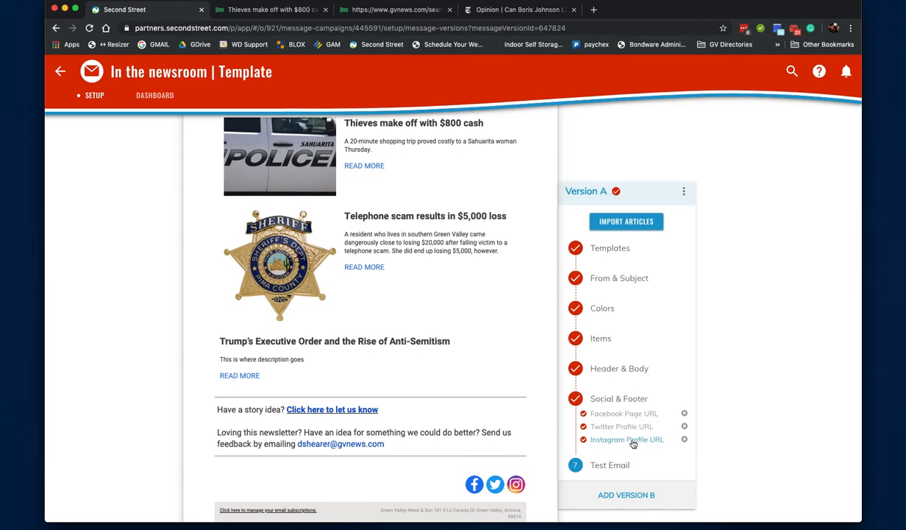
left_click(626, 413)
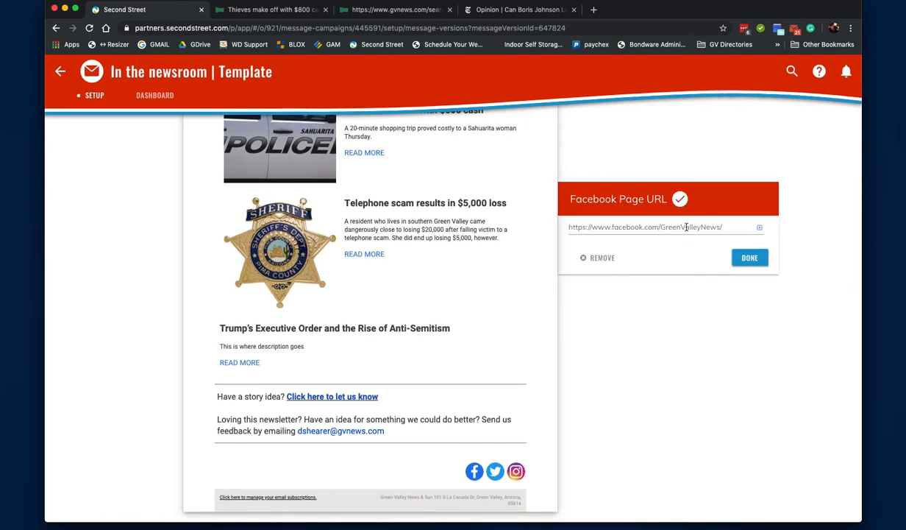
left_click(745, 258)
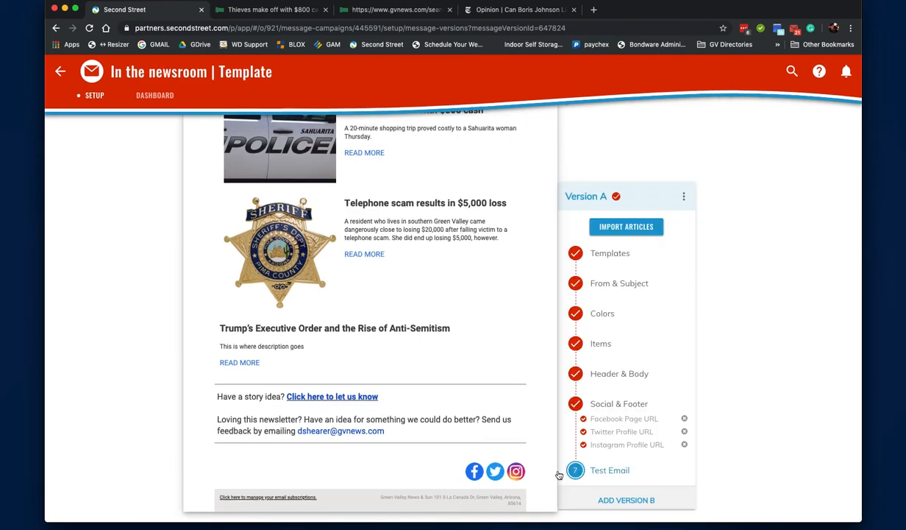
left_click(602, 423)
left_click(622, 443)
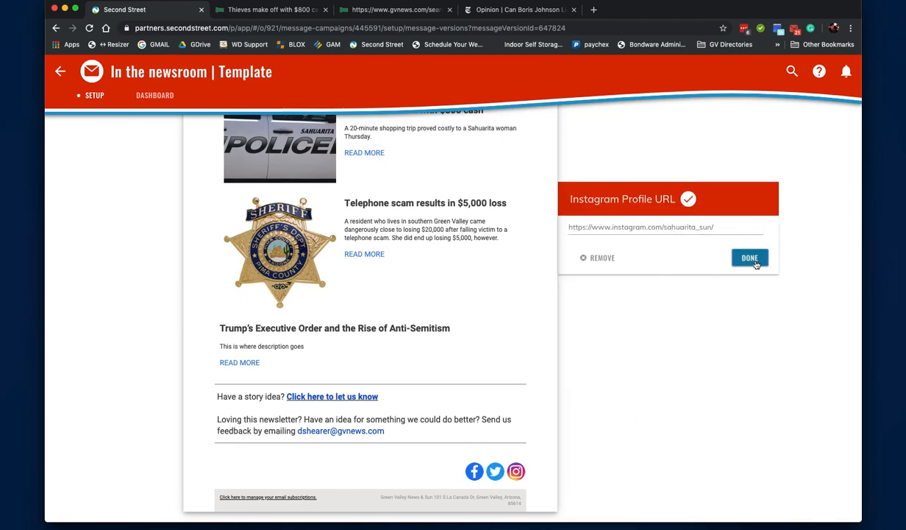
left_click(745, 258)
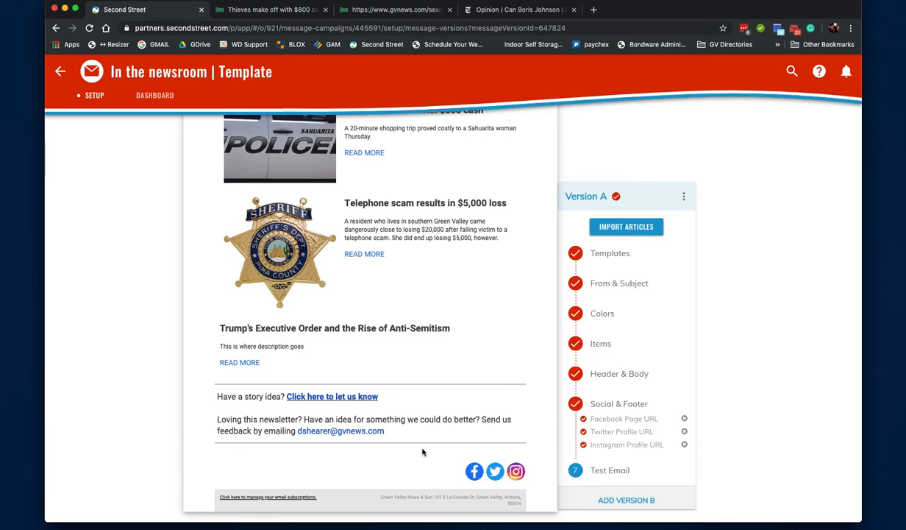
- Send a test email to the team member's prefilled address and finish the Test Email section
scroll(424, 451, "up", 10)
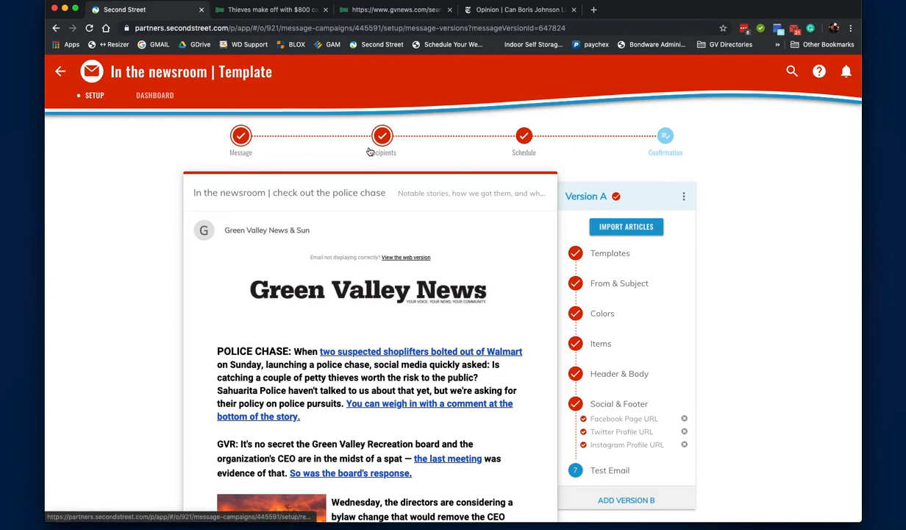
scroll(581, 353, "down", 1)
left_click(607, 471)
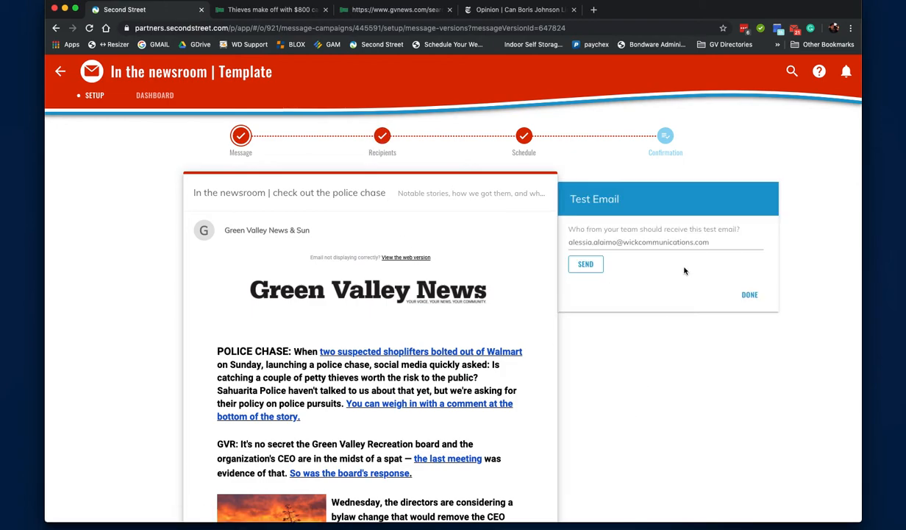
left_click(585, 264)
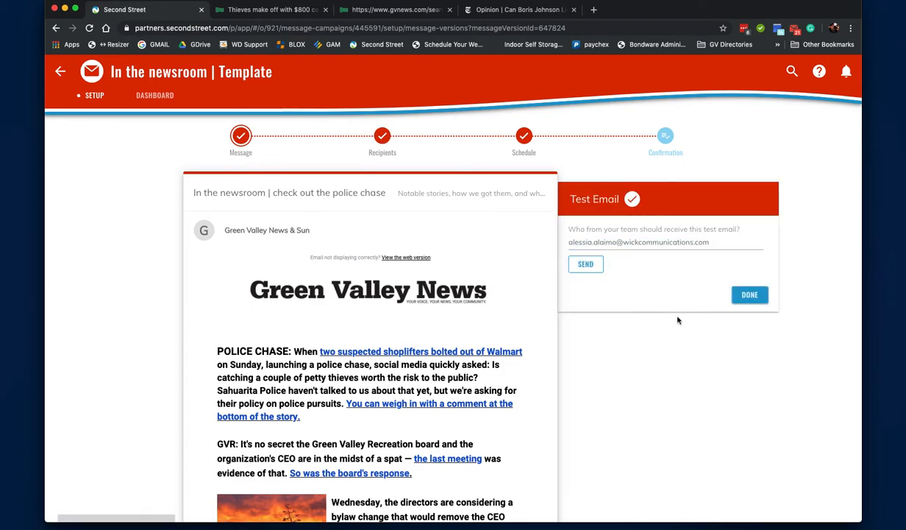
key("super+Tab")
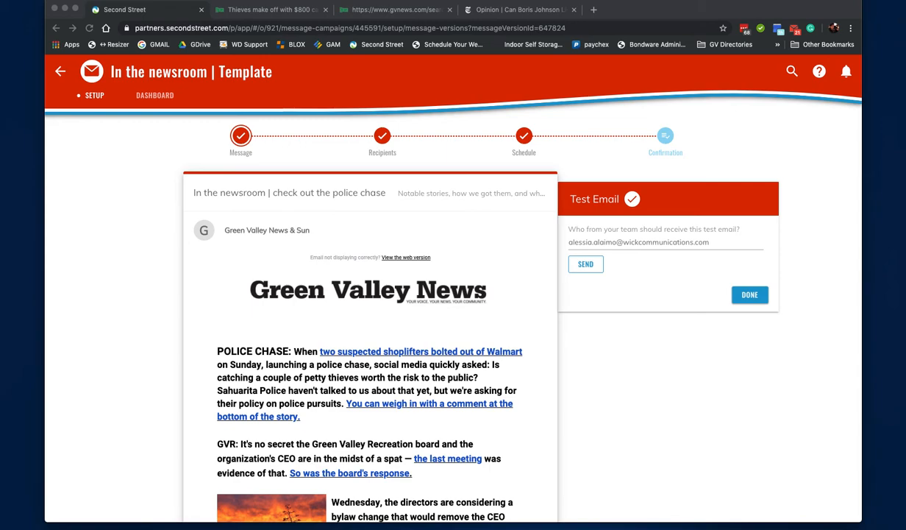
left_click(749, 294)
- Look over the complete email preview and open the message's Recipients settings
scroll(349, 248, "down", 5)
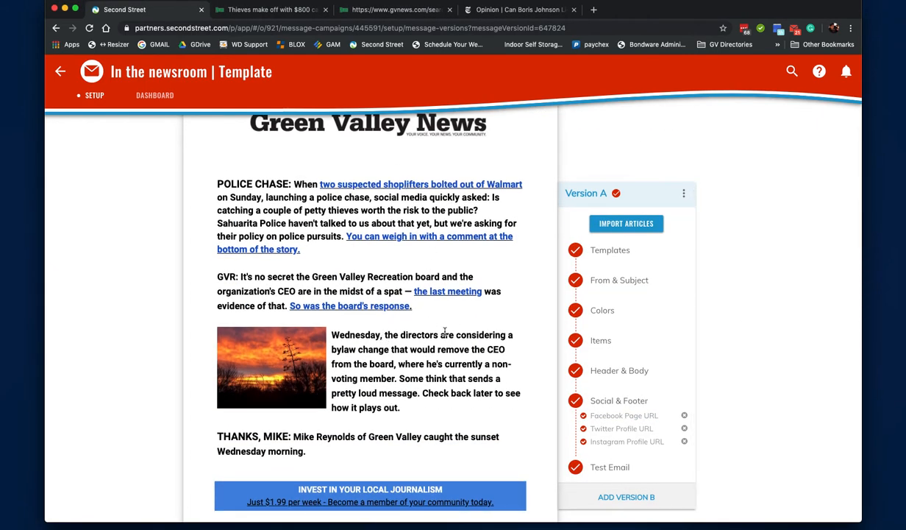
scroll(445, 332, "down", 10)
scroll(445, 332, "up", 12)
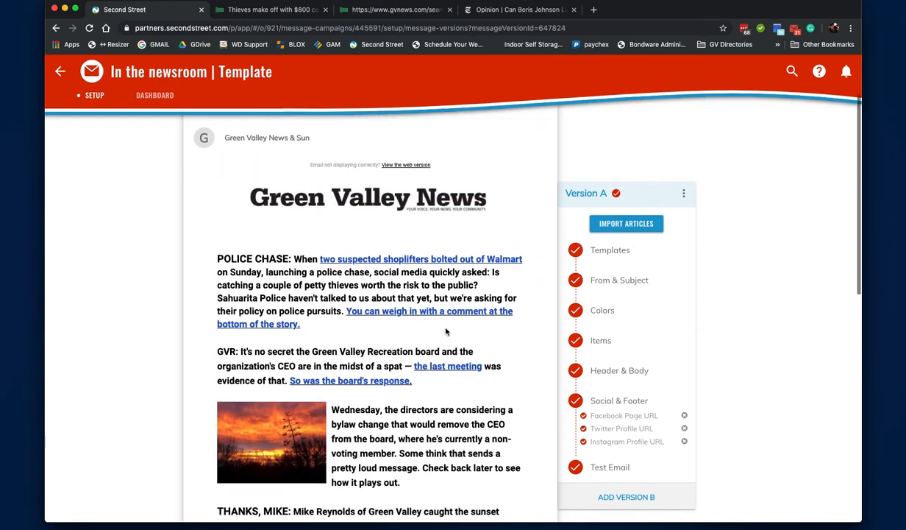
scroll(445, 332, "up", 3)
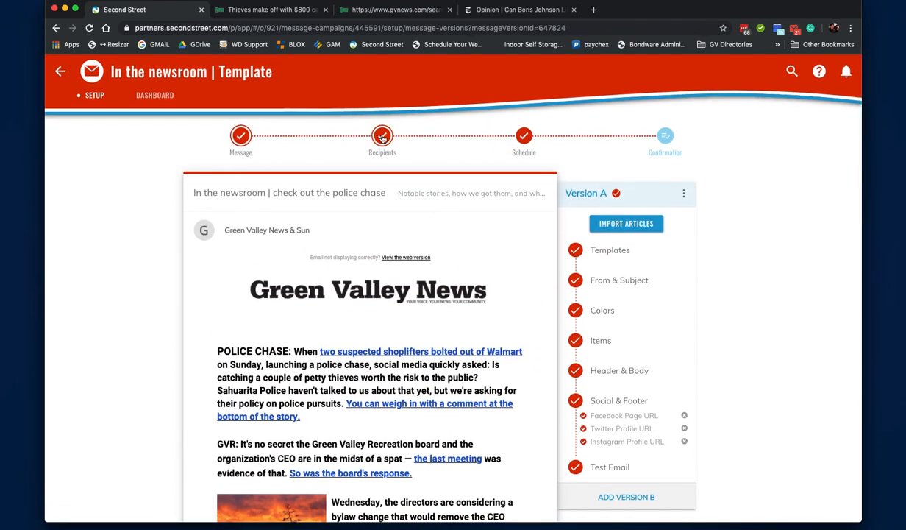
left_click(382, 137)
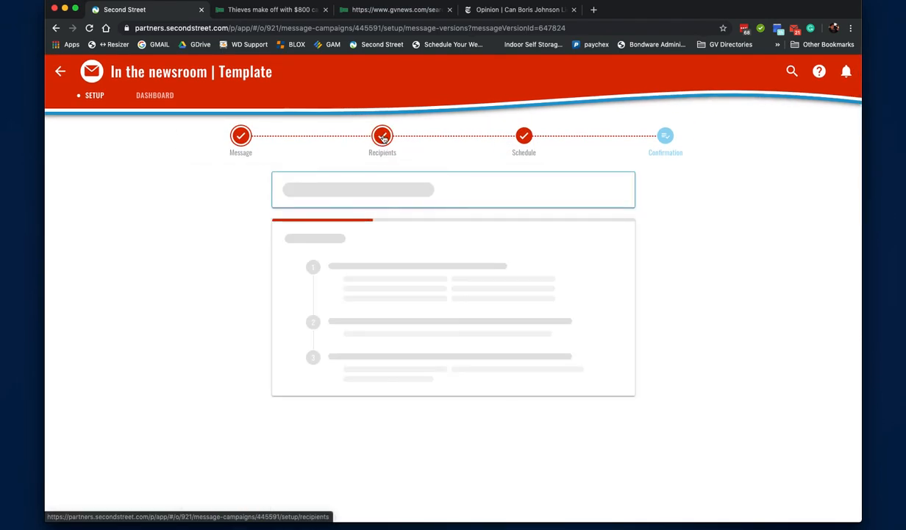
scroll(214, 300, "down", 2)
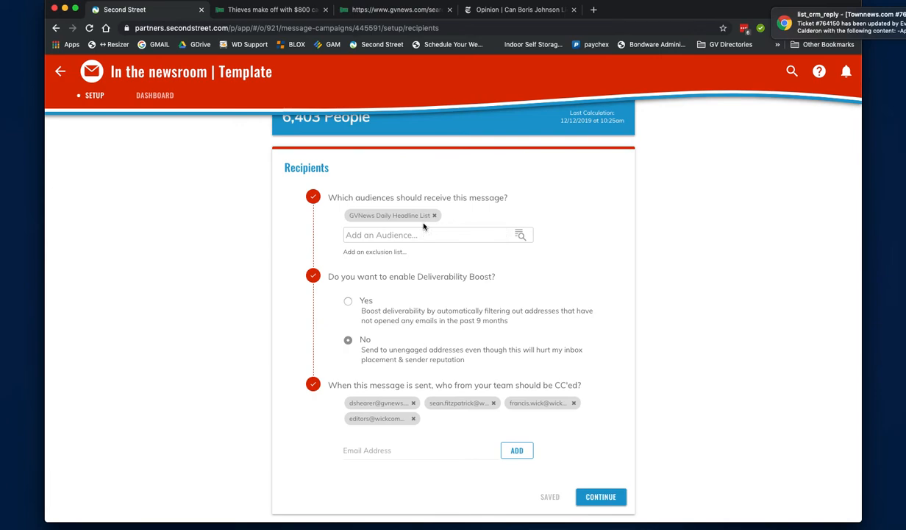
- Browse the available audiences, including the GVNews Daily Headline List and the Sahuarita Sun Daily Headline List
left_click(519, 236)
scroll(491, 265, "down", 3)
scroll(495, 264, "down", 2)
scroll(495, 264, "up", 5)
scroll(495, 264, "up", 1)
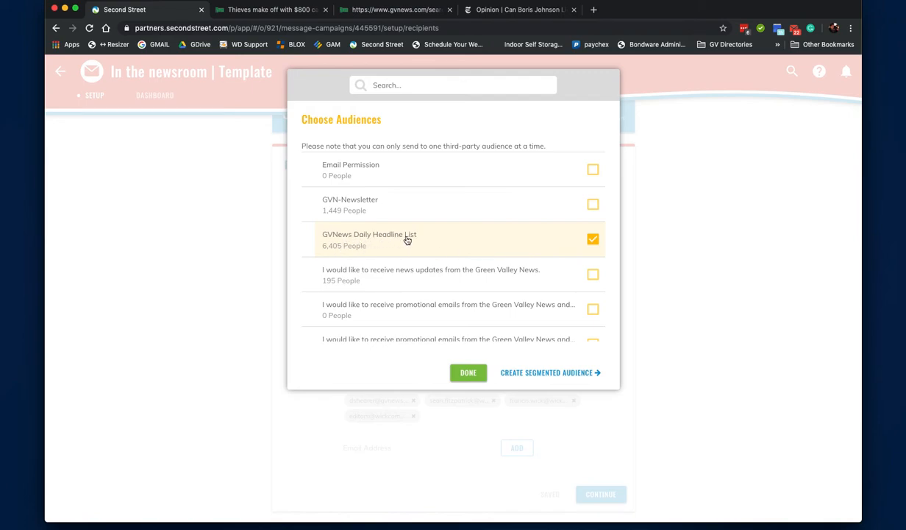
scroll(499, 261, "down", 5)
scroll(502, 261, "up", 1)
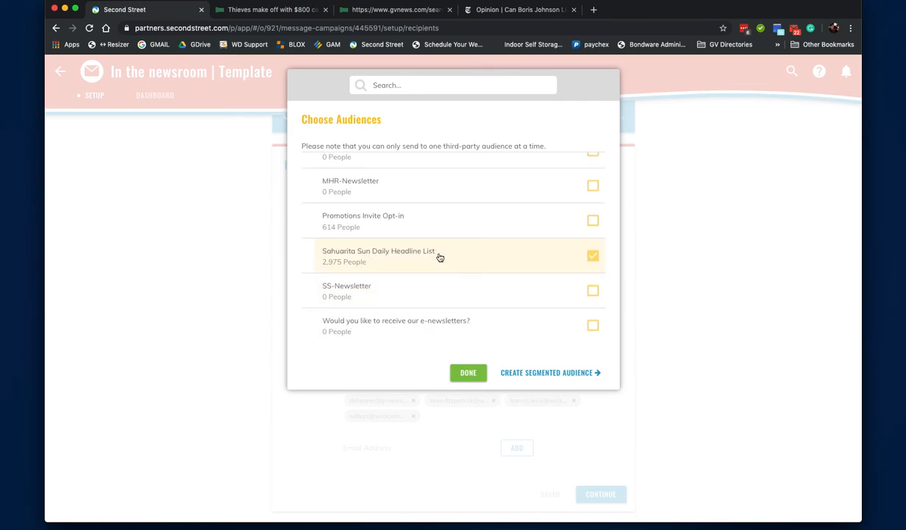
scroll(571, 257, "up", 5)
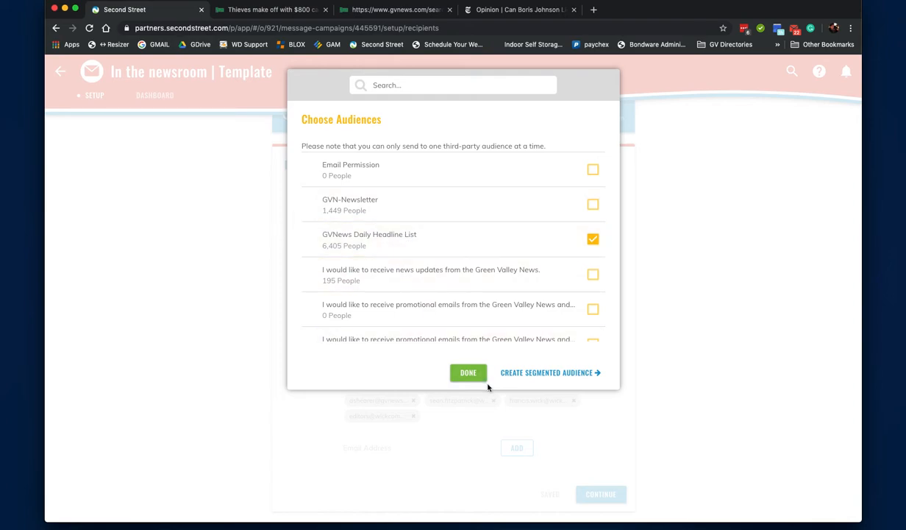
- Clear and reselect the GVNews Daily Headline List as the message's audience and apply the choice
left_click(442, 240)
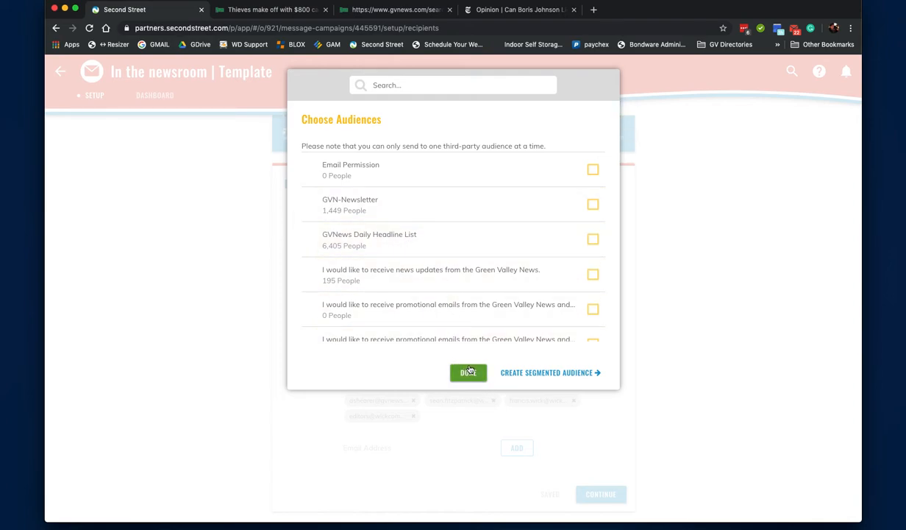
left_click(593, 239)
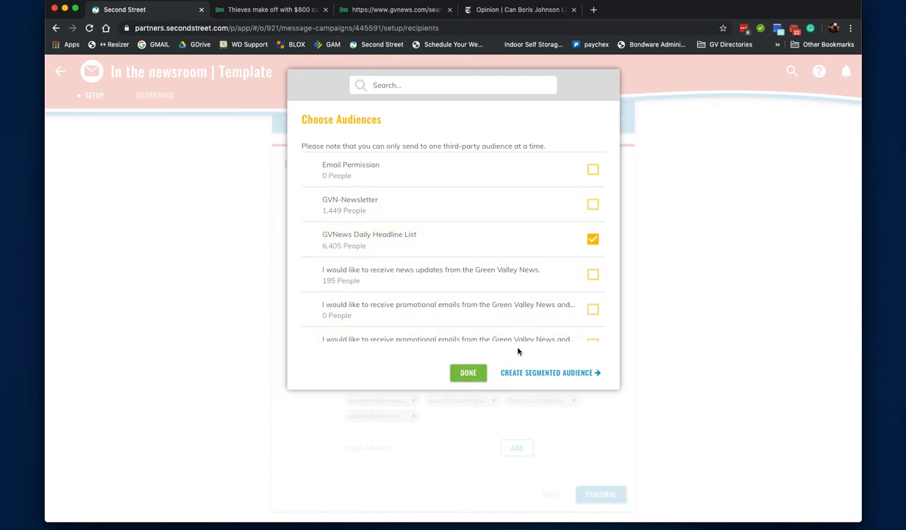
left_click(468, 373)
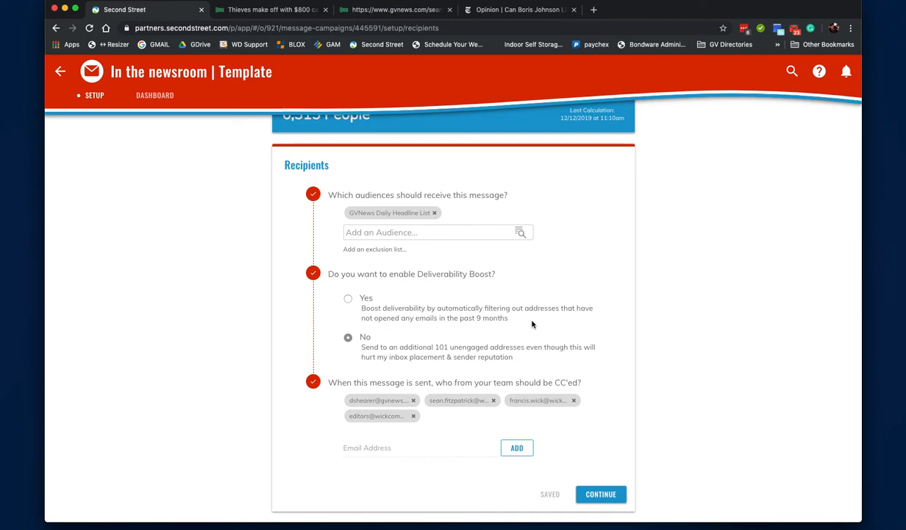
- Enable Deliverability Boost and highlight its description about filtering out addresses inactive for the past 9 months
left_click_drag(507, 316, 376, 297)
left_click_drag(508, 318, 361, 309)
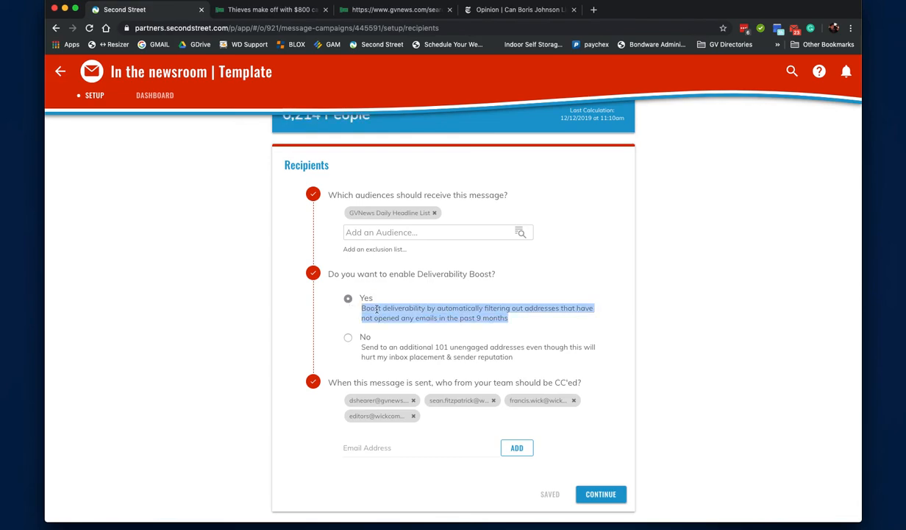
- Review the Deliverability Boost description and activate the e-mail address field for CC'ing team members
left_click(533, 319)
left_click_drag(533, 320, 343, 302)
left_click(539, 319)
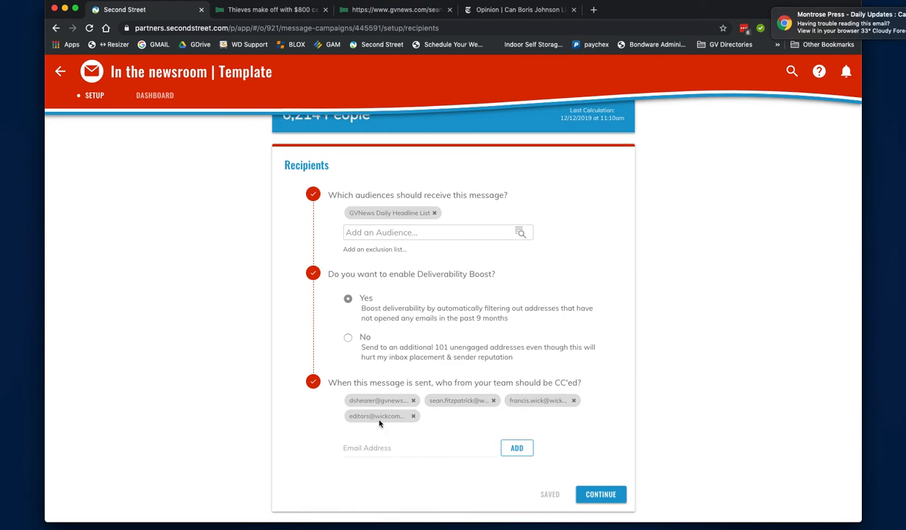
left_click(426, 447)
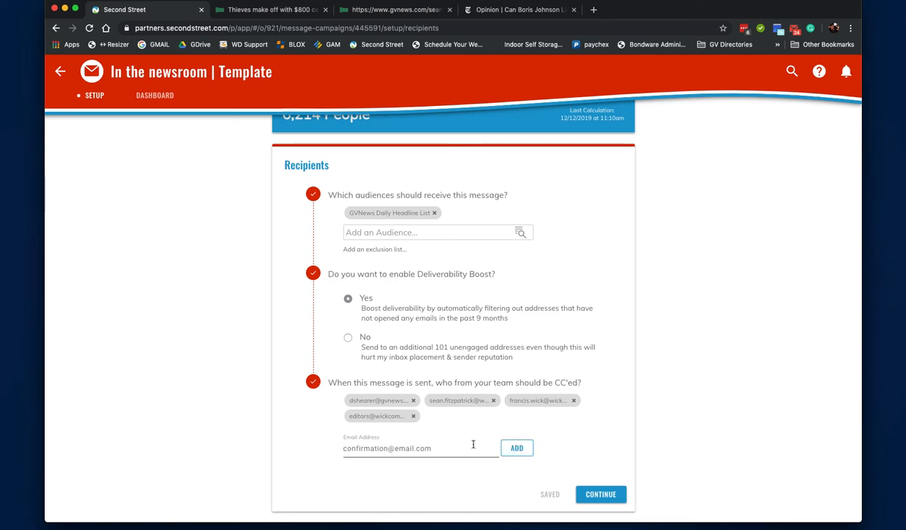
- Continue to the schedule settings and set the message to send on 12/14/2019 at 8:25 PM
left_click(614, 501)
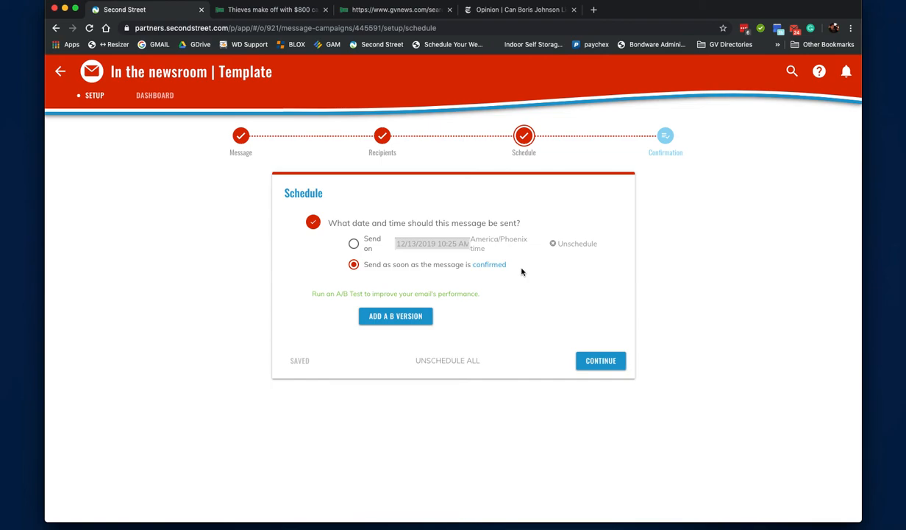
left_click(353, 243)
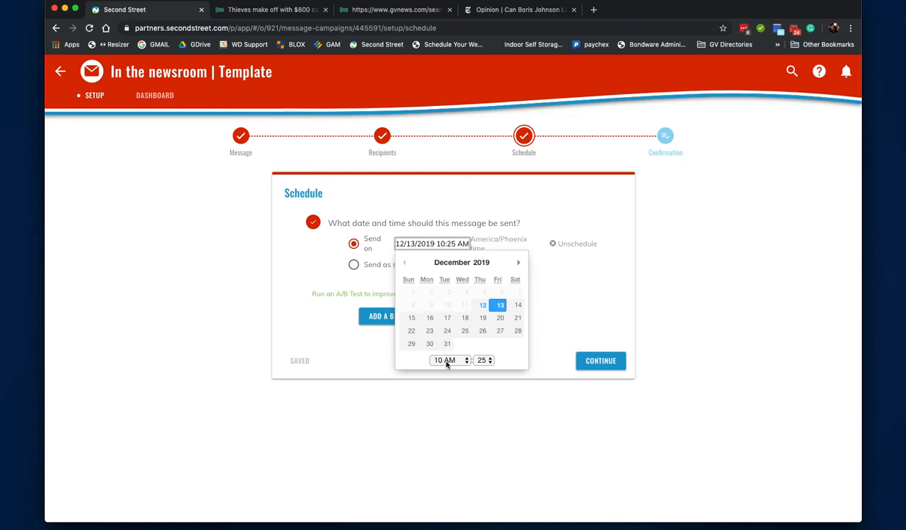
left_click(446, 361)
left_click(452, 462)
left_click(518, 305)
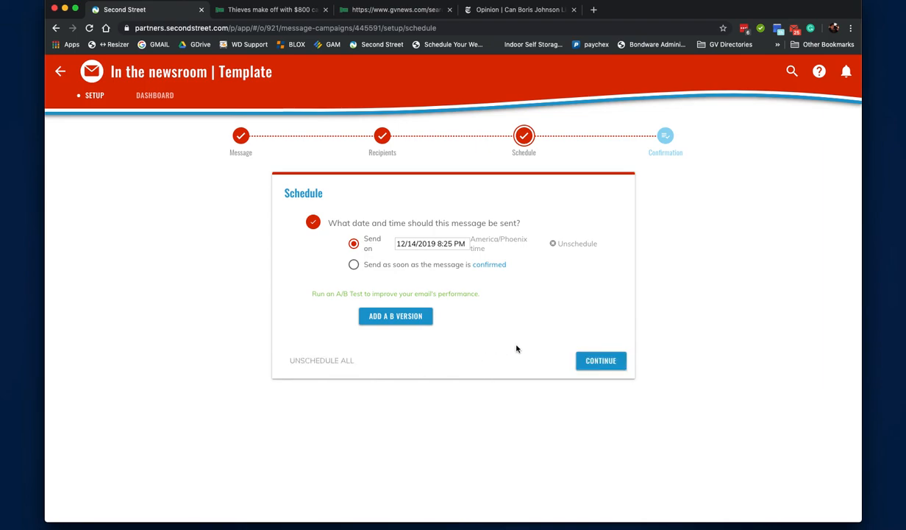
- Revisit the Message, Schedule and Recipients stages, leaving the schedule without saving, and return to the message
left_click(241, 135)
left_click(542, 88)
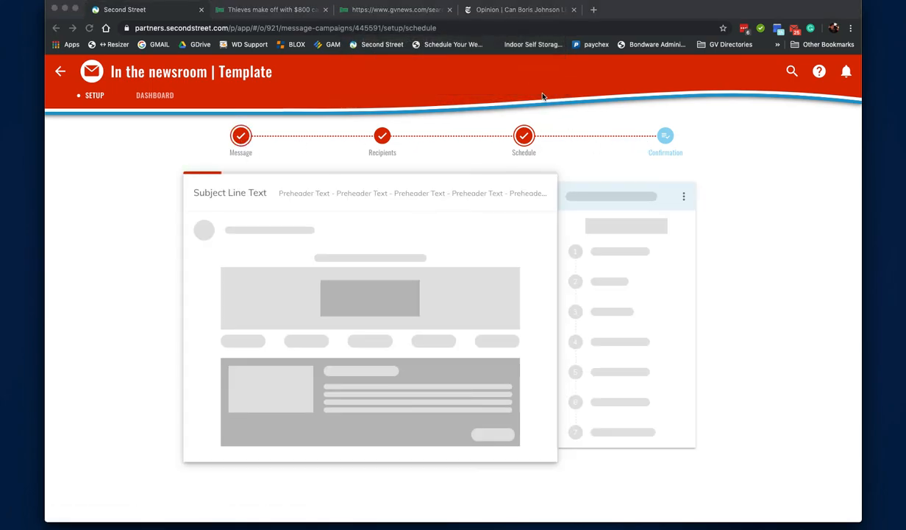
scroll(206, 283, "down", 5)
scroll(207, 283, "up", 5)
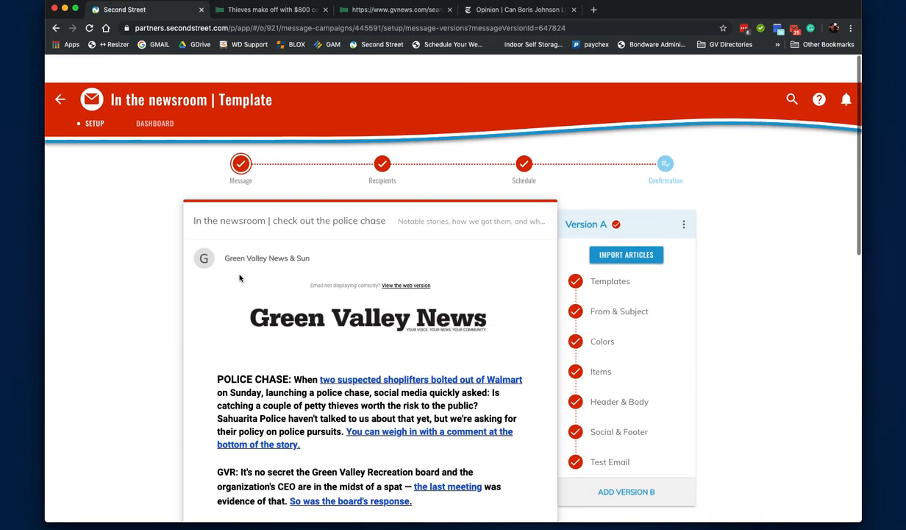
left_click(525, 136)
left_click(374, 149)
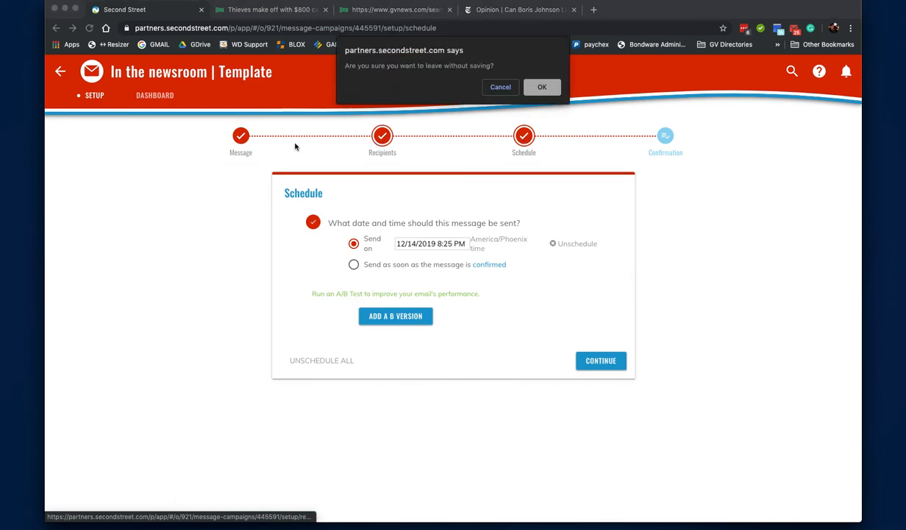
left_click(538, 87)
left_click(240, 137)
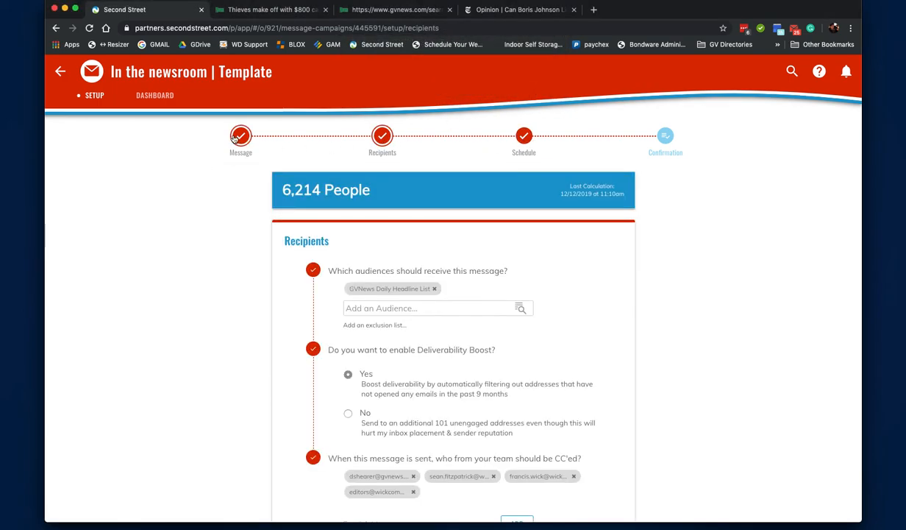
- Look over the email preview from the Green Valley News header to the latest headlines
scroll(243, 293, "down", 10)
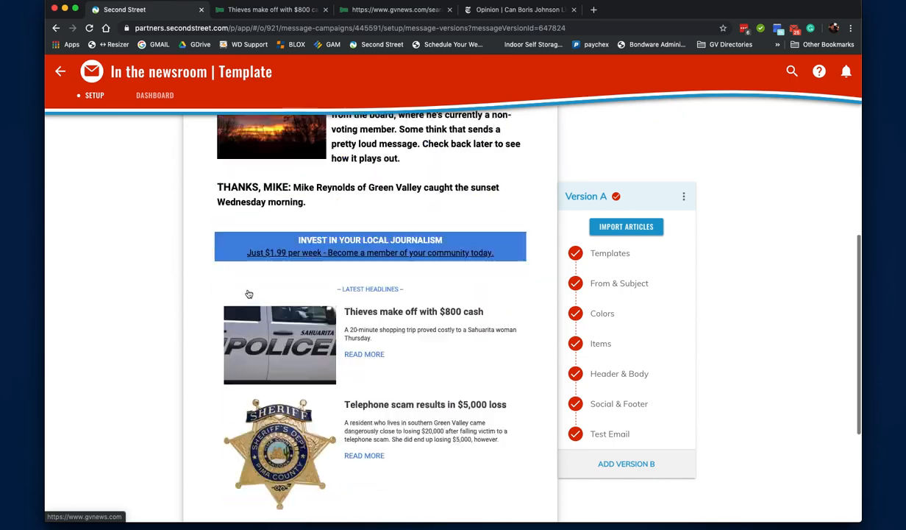
scroll(248, 292, "up", 10)
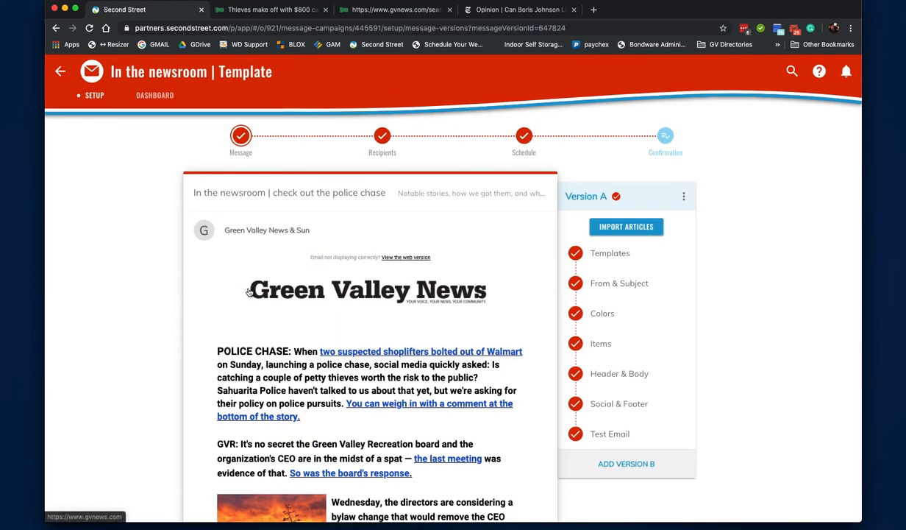
scroll(537, 284, "down", 5)
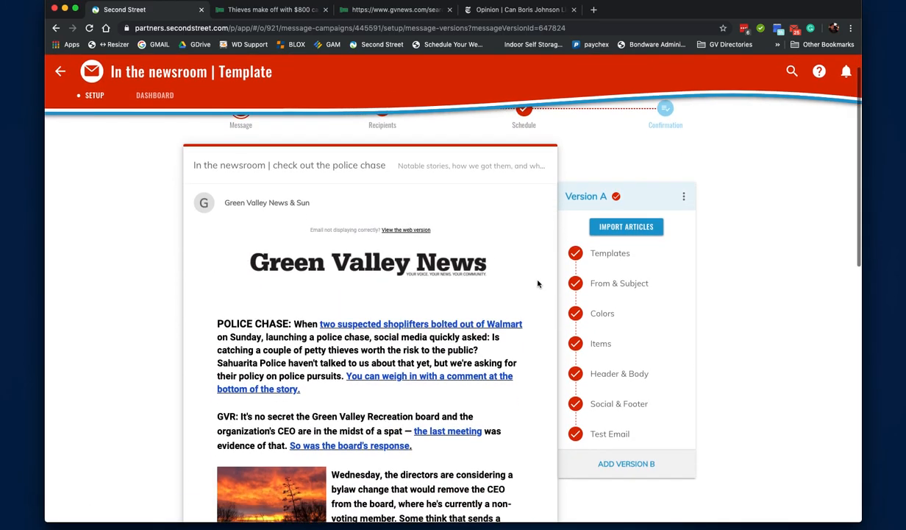
scroll(537, 284, "up", 3)
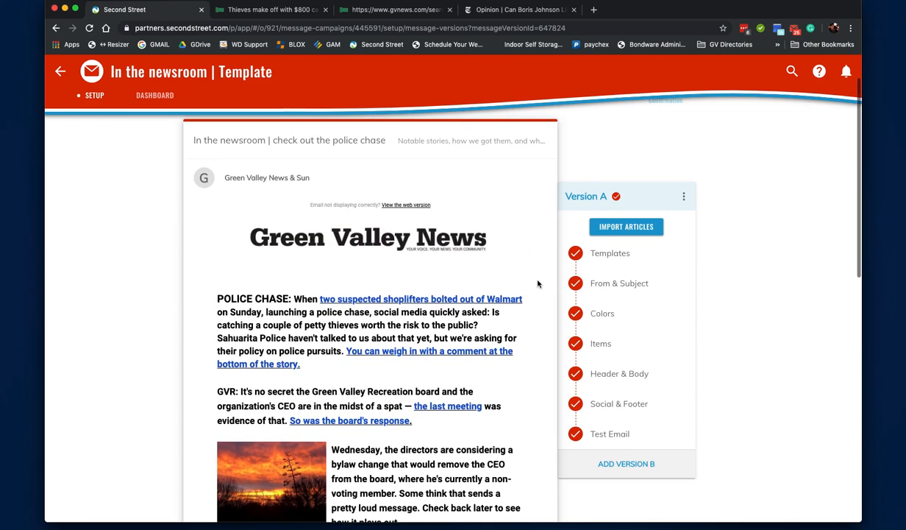
scroll(535, 287, "down", 3)
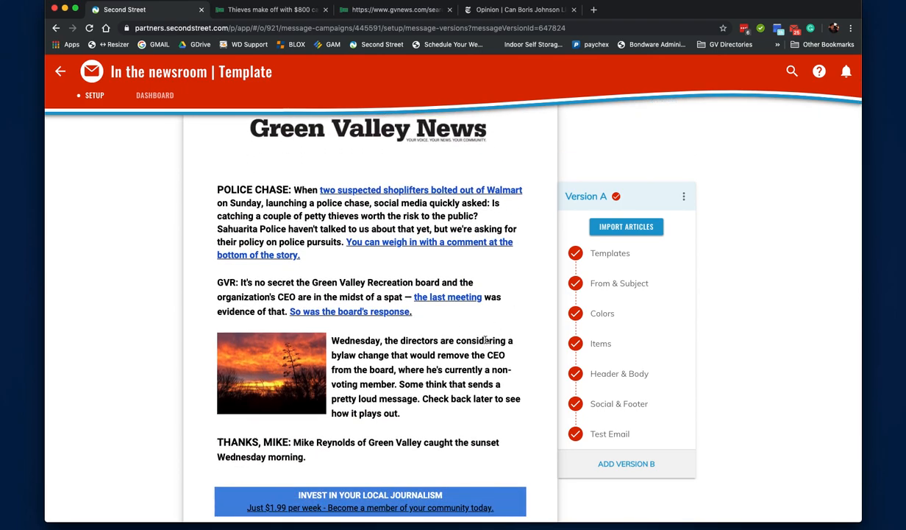
- Open the curated brief for editing and select all of its text
left_click(401, 324)
scroll(684, 318, "down", 3)
scroll(681, 317, "up", 3)
key("super+a")
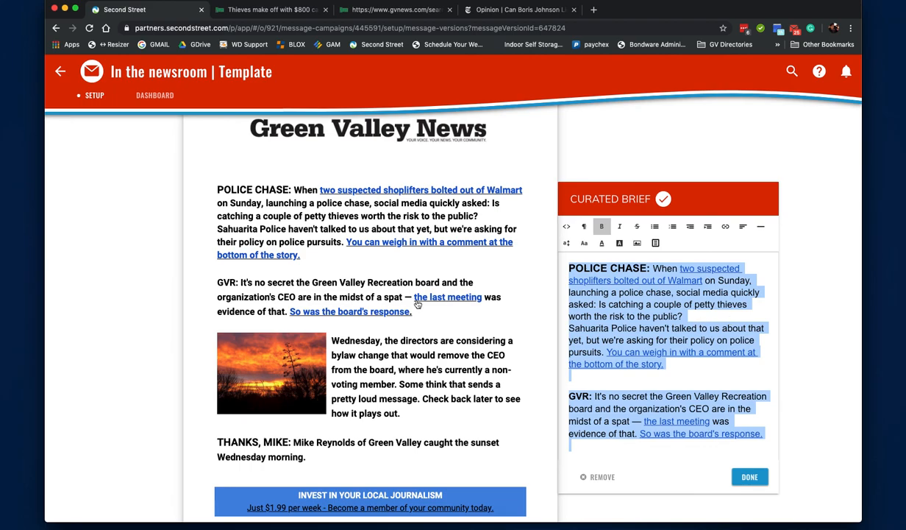
- Close the curated brief editor and look over the whole email preview once more
scroll(509, 308, "down", 5)
scroll(509, 309, "up", 8)
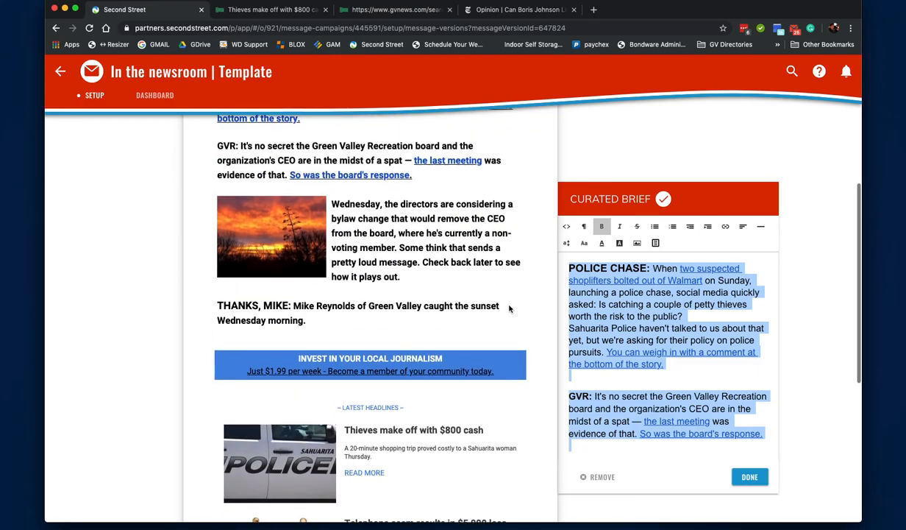
scroll(511, 310, "down", 12)
scroll(511, 309, "up", 12)
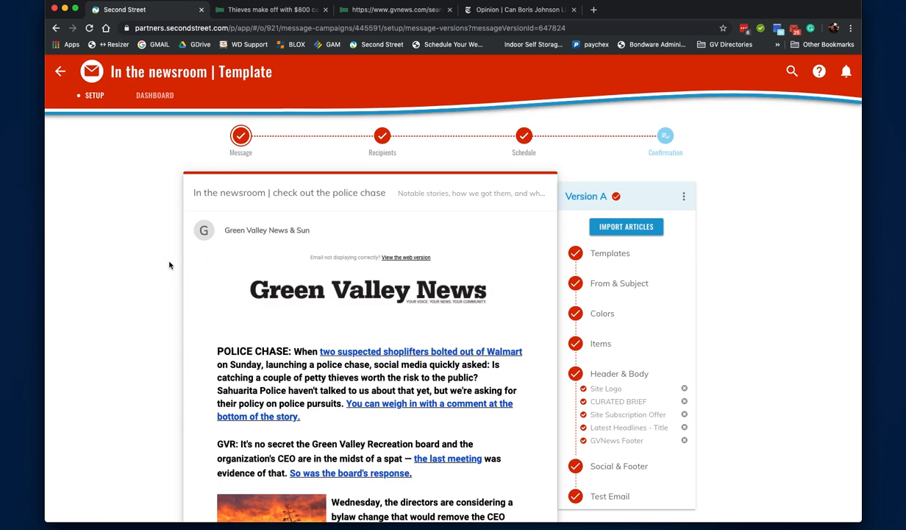
scroll(169, 265, "down", 10)
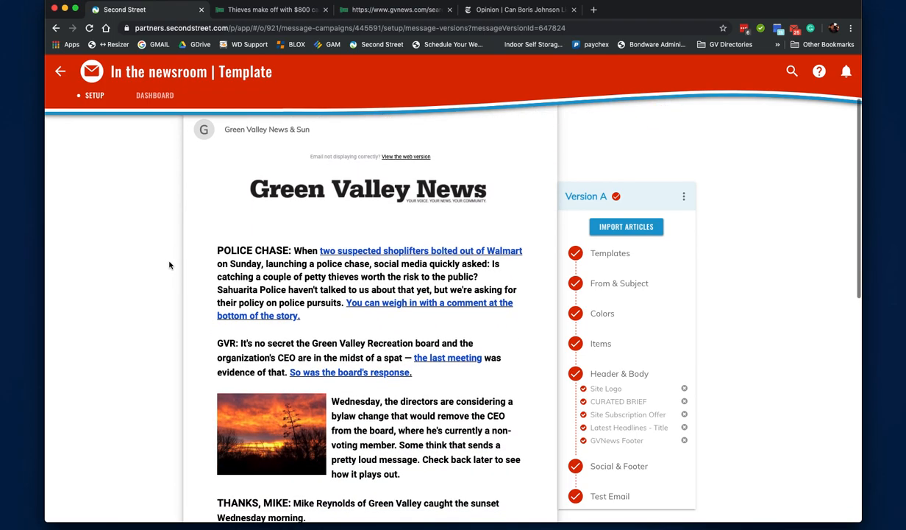
scroll(169, 265, "up", 10)
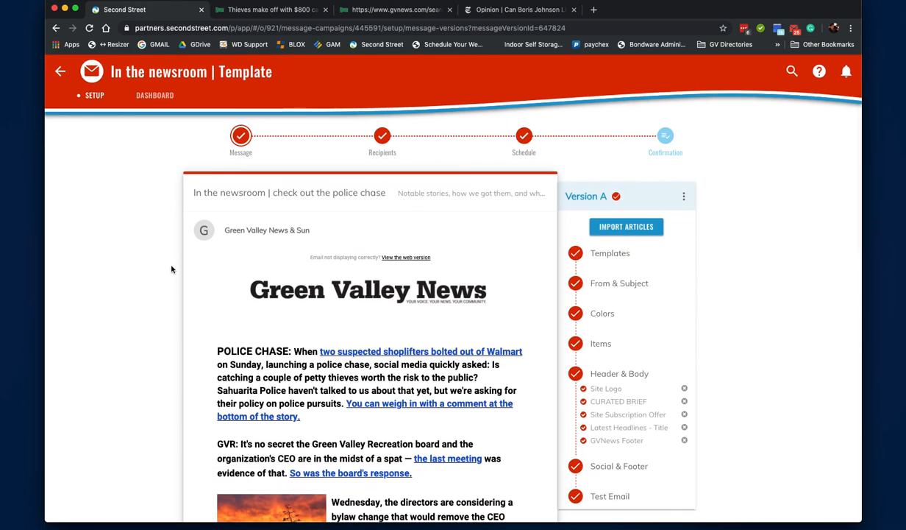